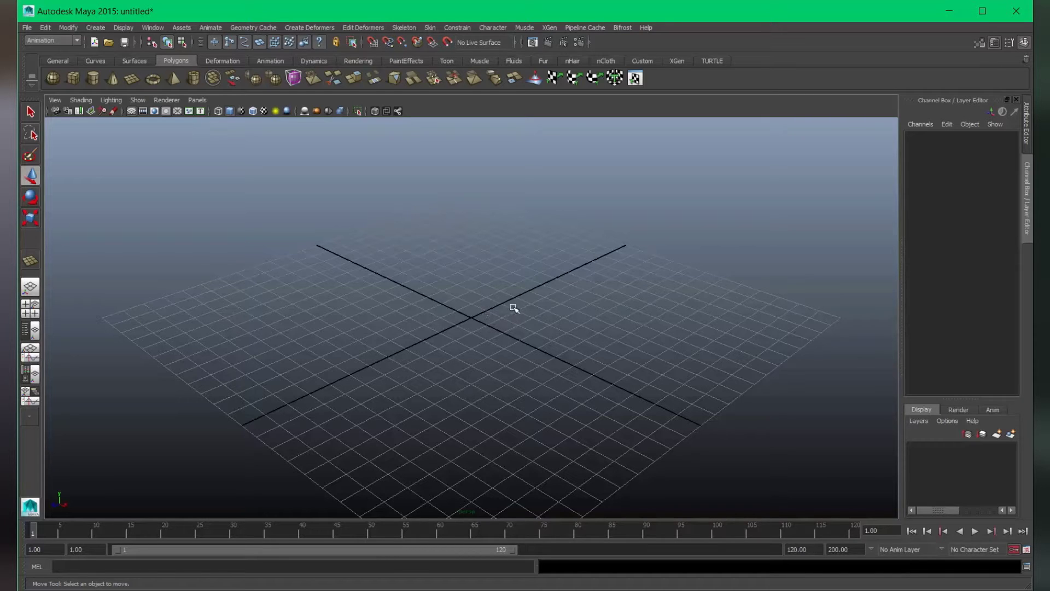
- Draw a polygon plane across the grid with the shelf Plane tool
alt+drag(542, 339, 522, 350)
click(132, 79)
alt+drag(404, 276, 305, 265)
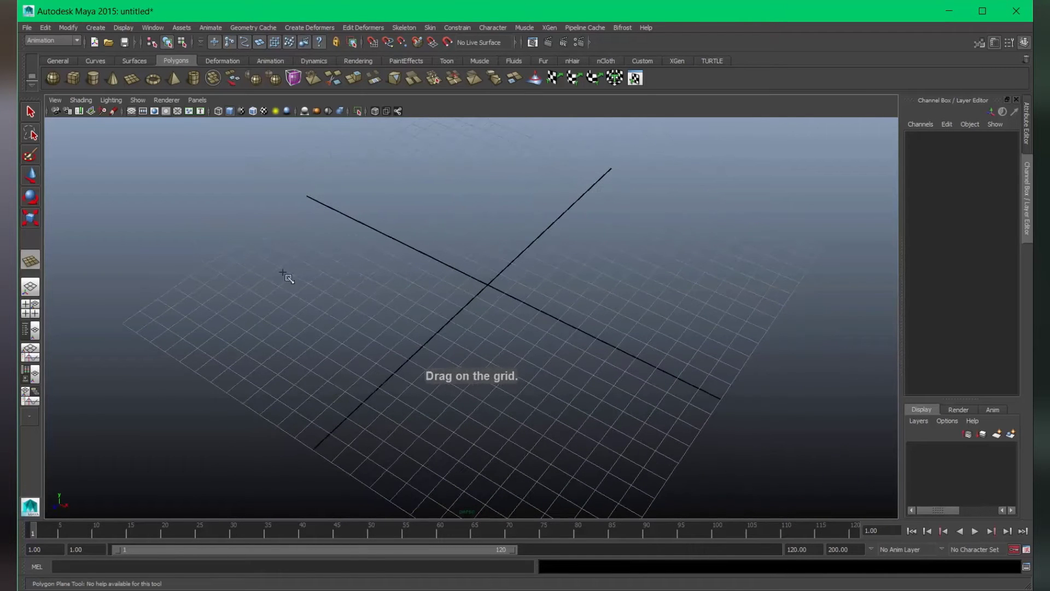
drag(236, 287, 594, 312)
- Stand pPlane1 upright by setting its Rotate Z to 90
key(e)
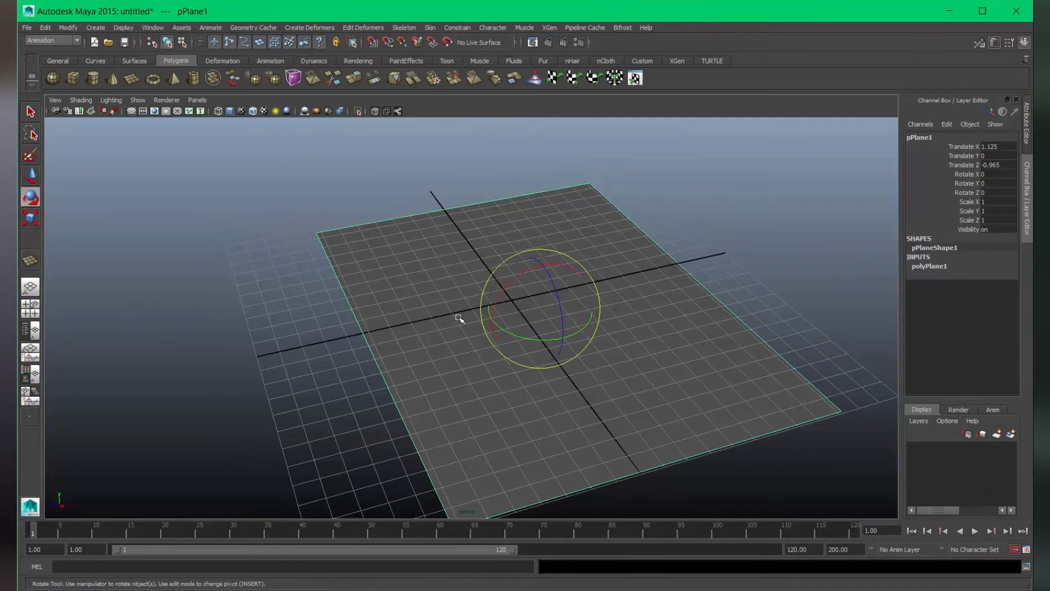
alt+drag(399, 304, 440, 296)
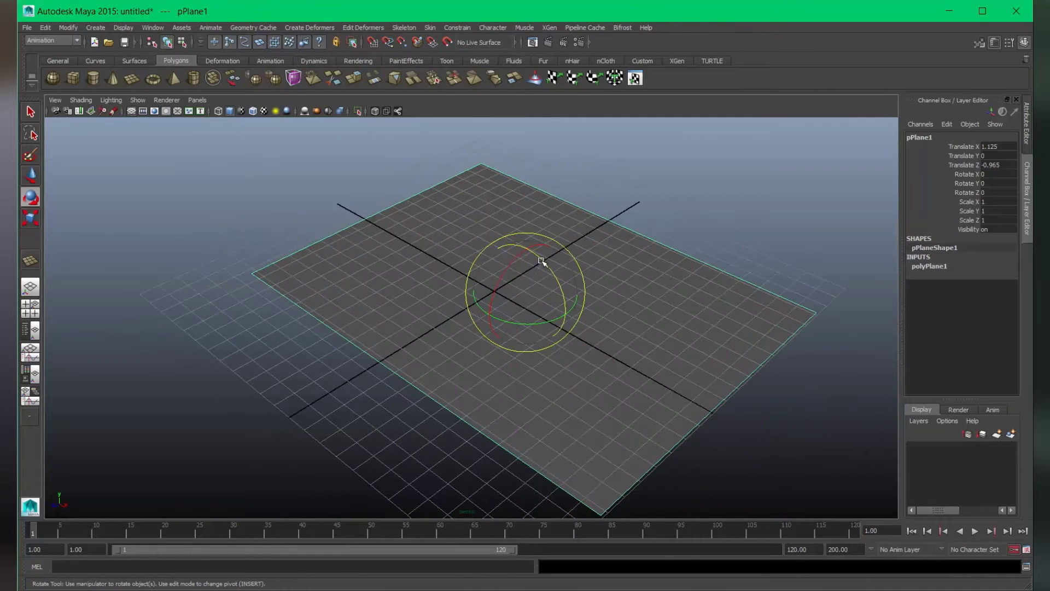
drag(544, 262, 560, 232)
double_click(1000, 193)
text(90)
key(Return)
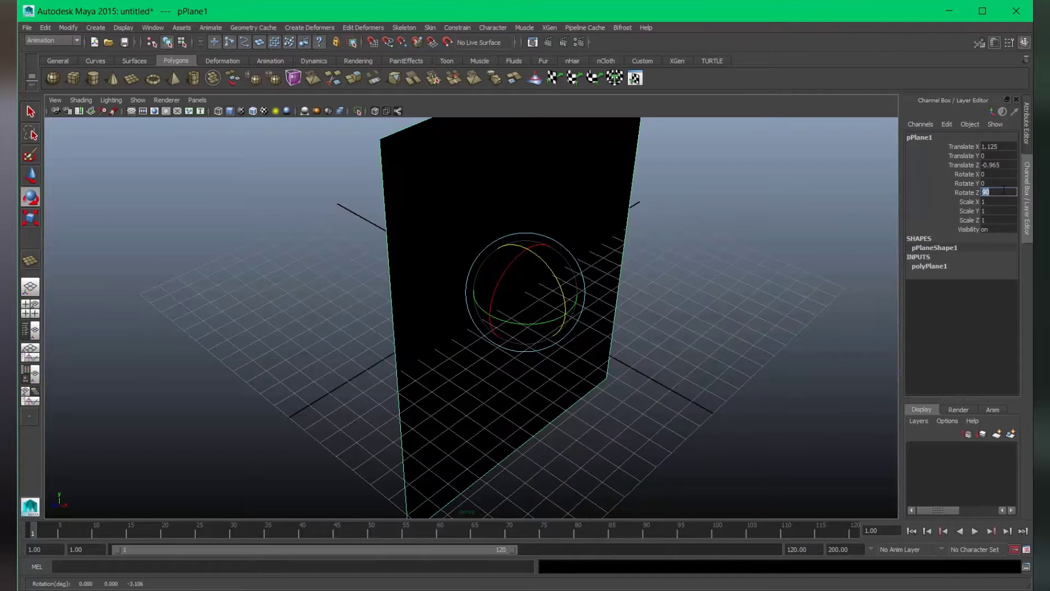
alt+drag(565, 236, 533, 276)
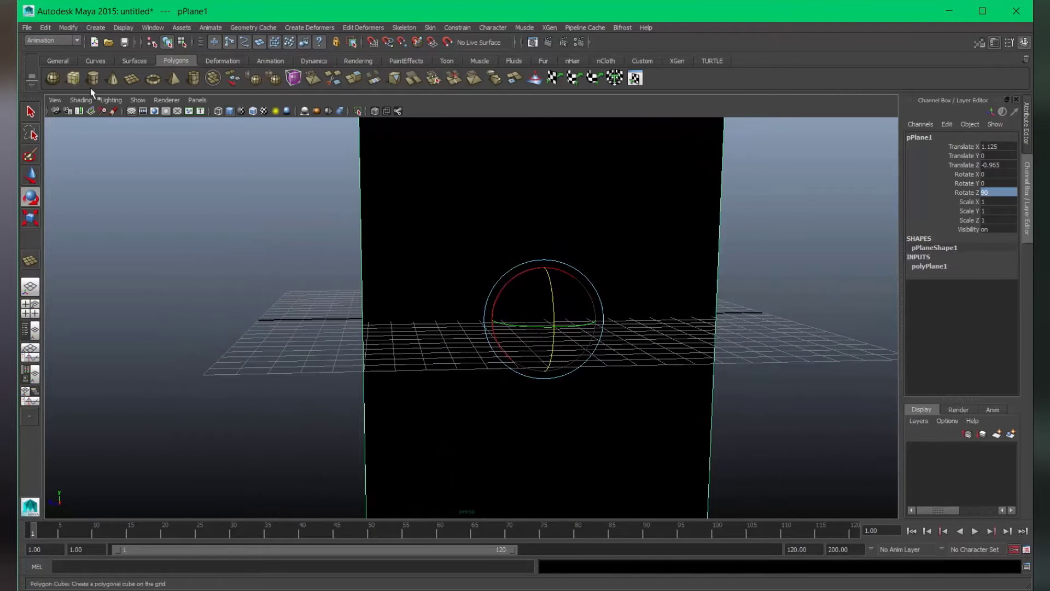
click(111, 100)
- Turn on Two Sided Lighting so the upright plane shows grey instead of black
click(121, 174)
alt+drag(607, 211, 551, 244)
key(w)
alt+right_drag(551, 244, 573, 265)
- Lift the plane above the grid to Translate Y 13.751 and nudge it to Z -0.137
alt+drag(574, 266, 511, 74)
alt+middle_drag(542, 183, 548, 265)
alt+right_drag(547, 266, 520, 277)
alt+drag(476, 261, 519, 245)
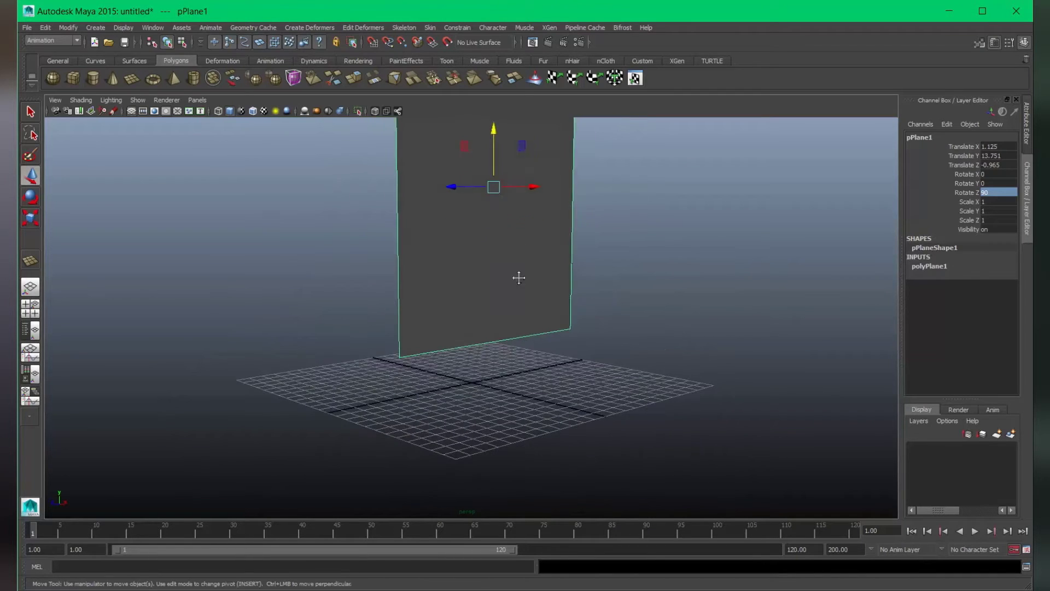
alt+middle_drag(518, 245, 513, 340)
alt+right_drag(564, 321, 550, 311)
alt+drag(551, 311, 473, 329)
drag(413, 289, 400, 289)
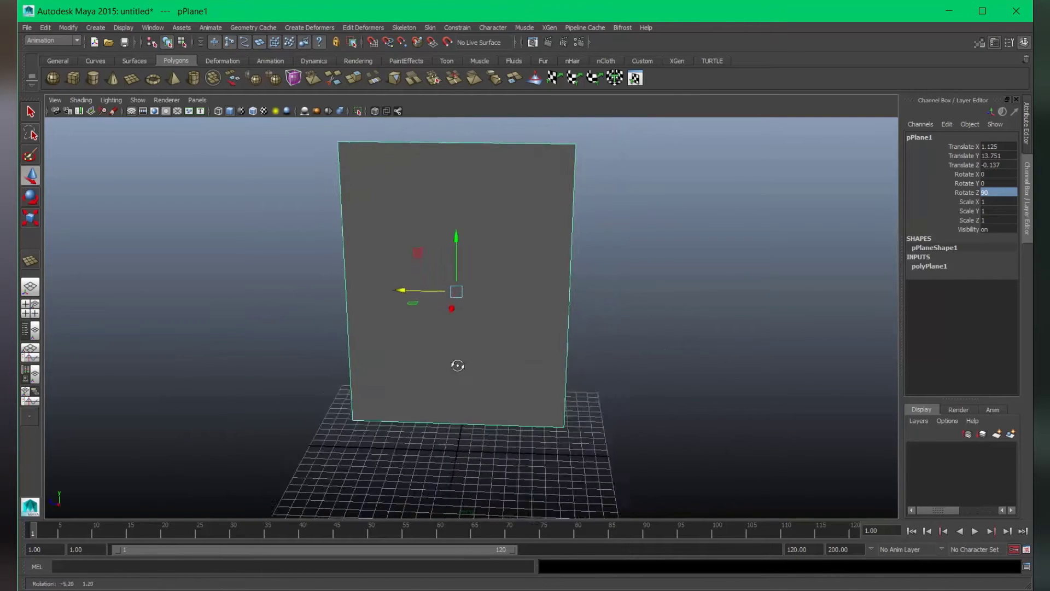
alt+drag(422, 362, 516, 338)
alt+drag(625, 298, 549, 302)
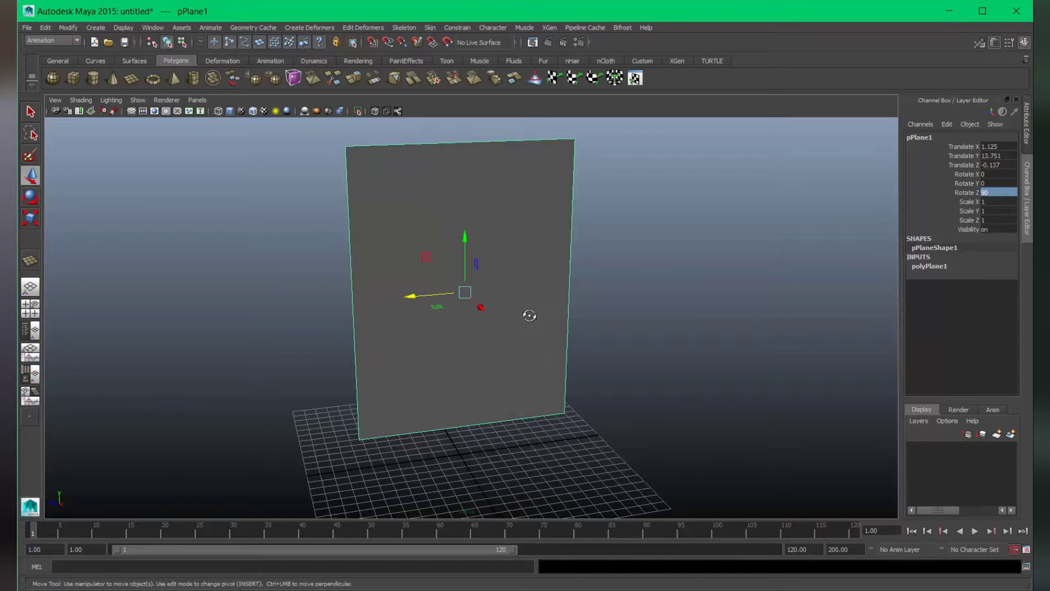
alt+drag(537, 316, 530, 309)
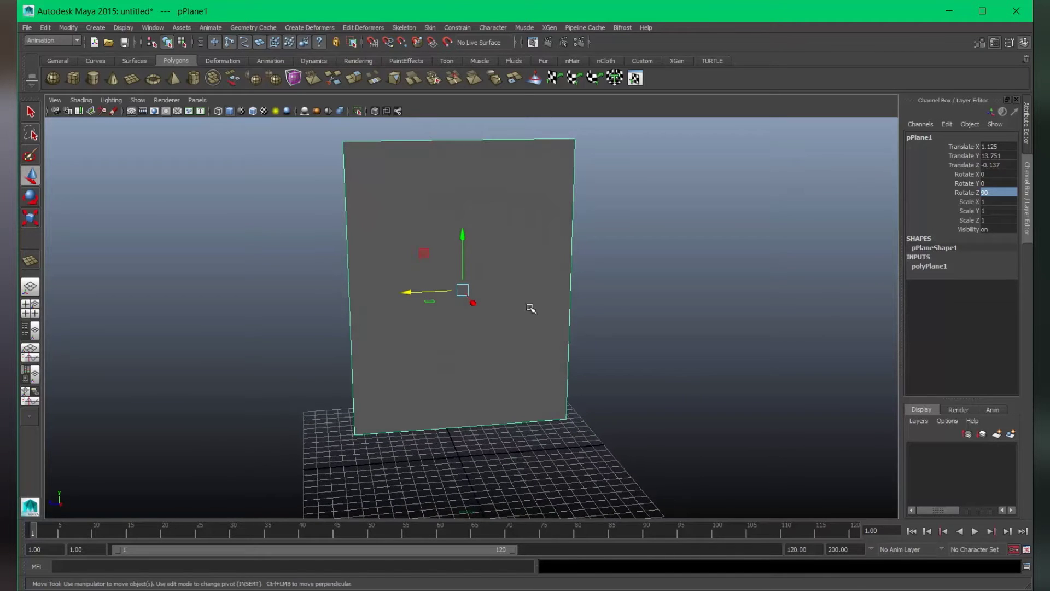
- Set polyPlane1's Subdivisions Width and Height both to 29
click(930, 267)
drag(957, 293, 961, 304)
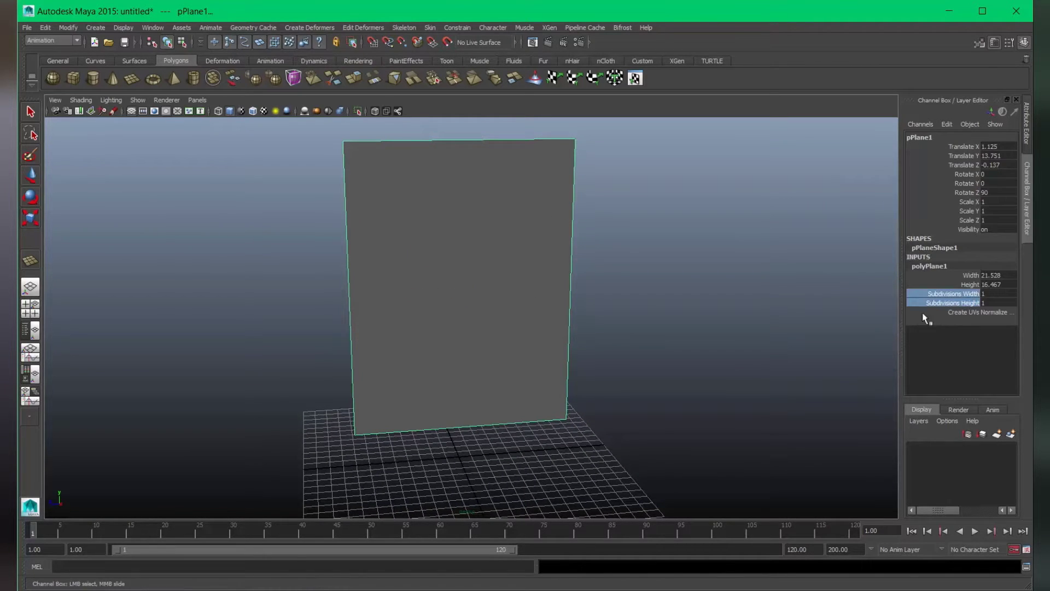
middle_drag(798, 304, 856, 283)
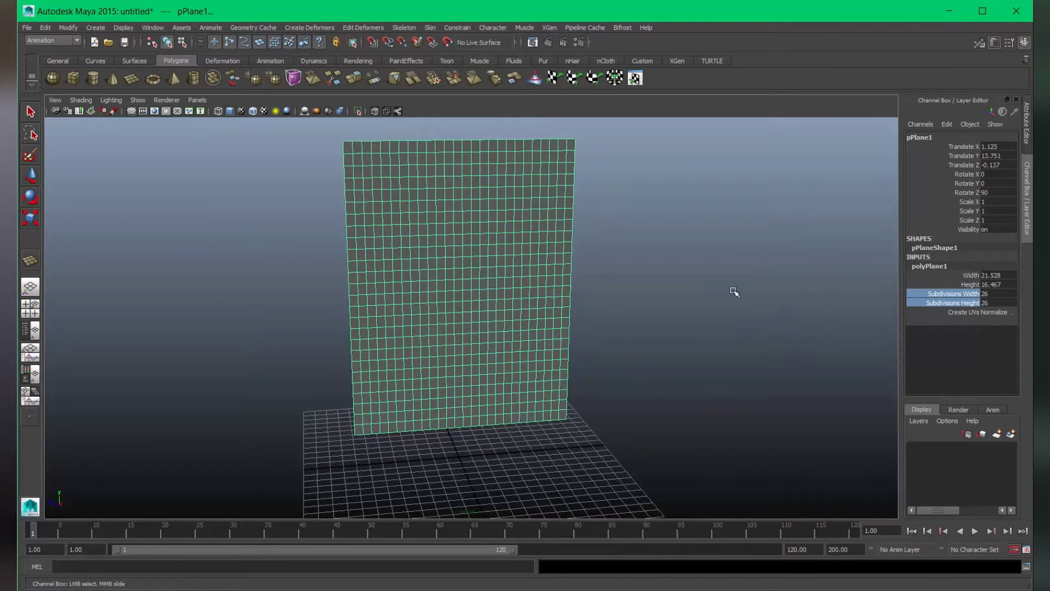
middle_drag(734, 286, 747, 287)
alt+drag(589, 323, 531, 329)
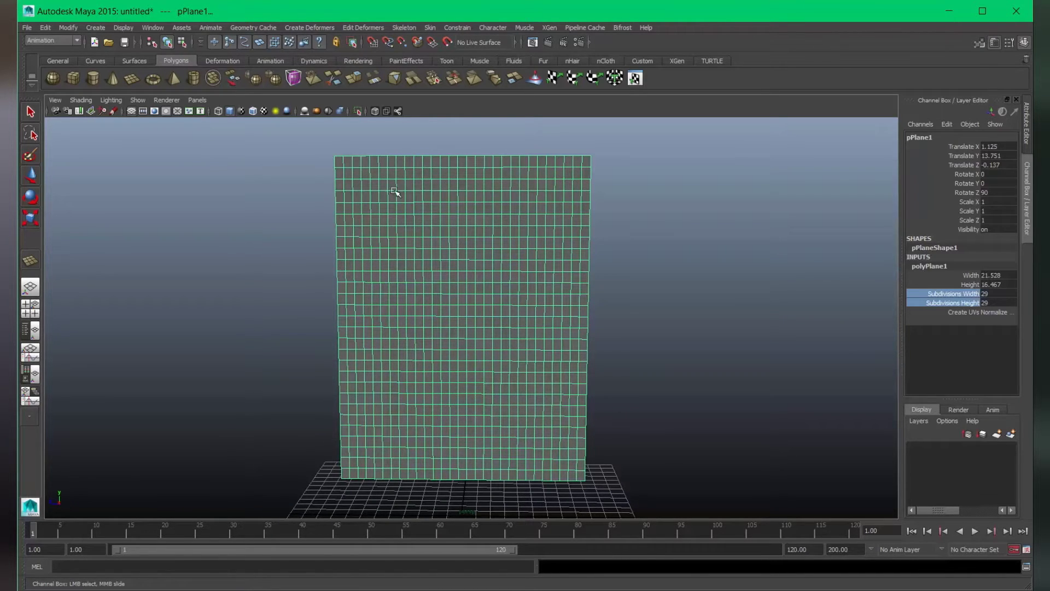
click(61, 41)
- Switch to the nDynamics menu set and apply nMesh > Create nCloth to pPlane1
click(50, 88)
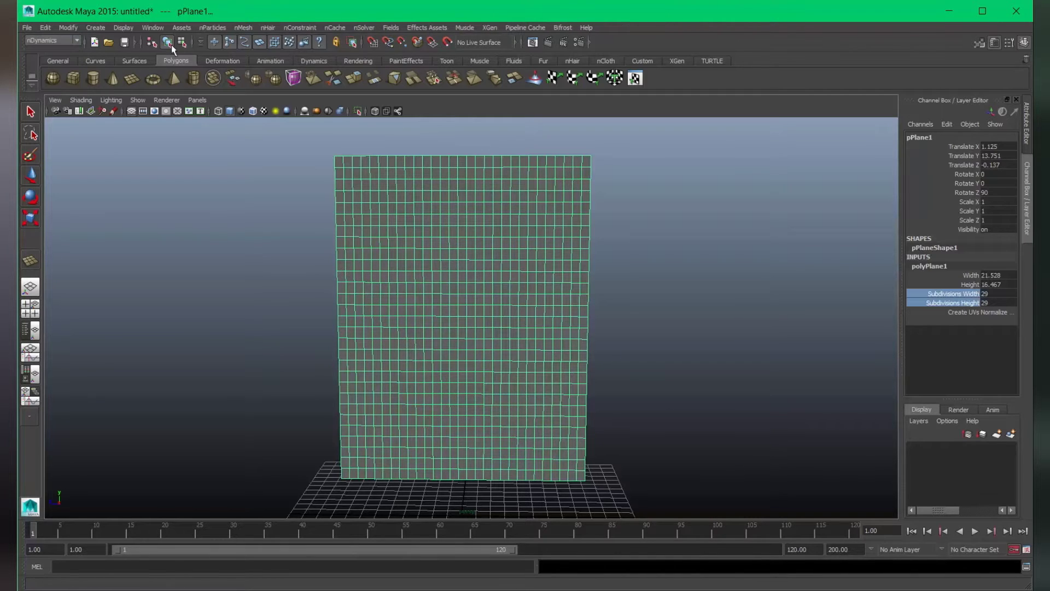
click(241, 28)
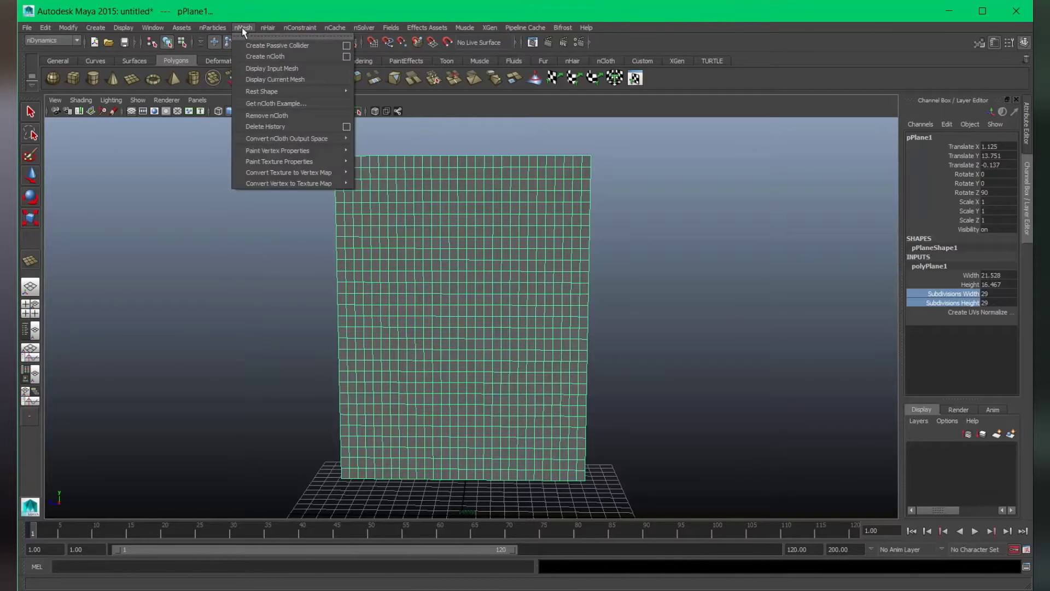
click(266, 56)
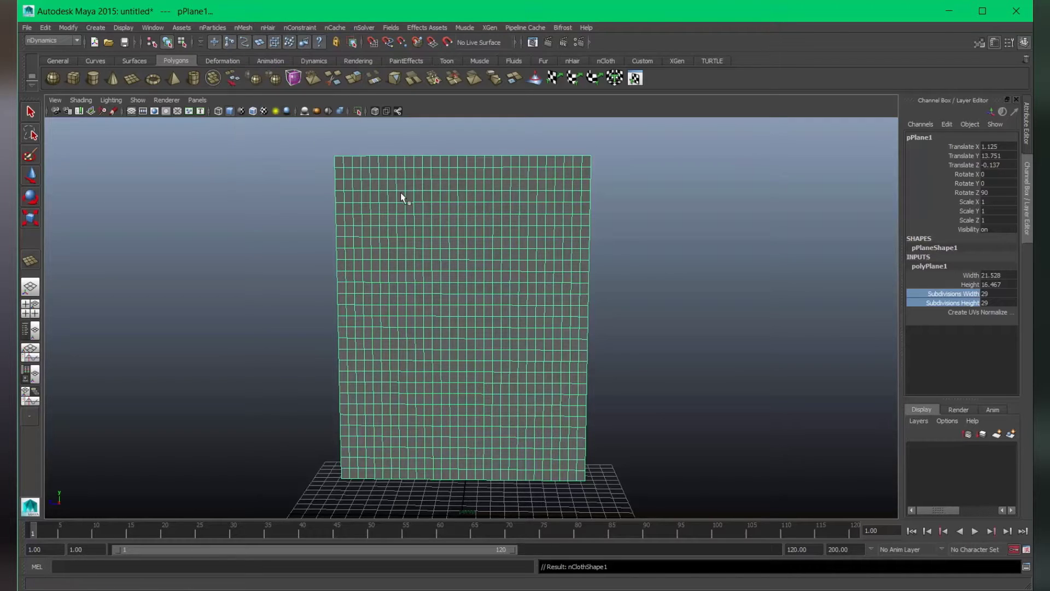
alt+drag(489, 265, 616, 261)
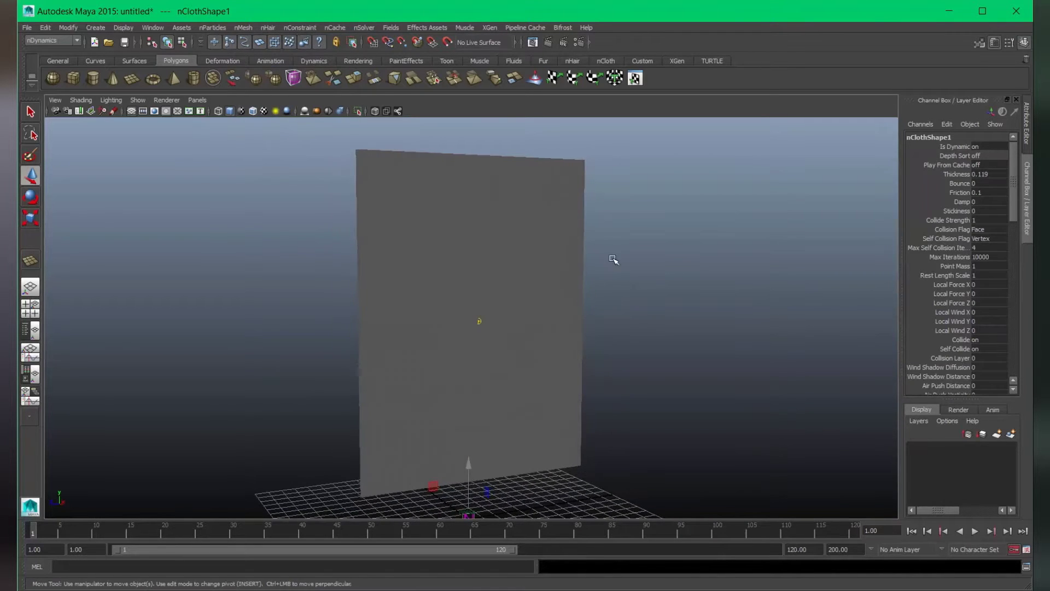
mouse_move(563, 393)
alt+mouse_down()
mouse_move(574, 359)
mouse_move(563, 392)
mouse_move(545, 384)
alt+mouse_up()
- Play the nCloth simulation briefly, then stop it and rewind to frame 1
click(574, 334)
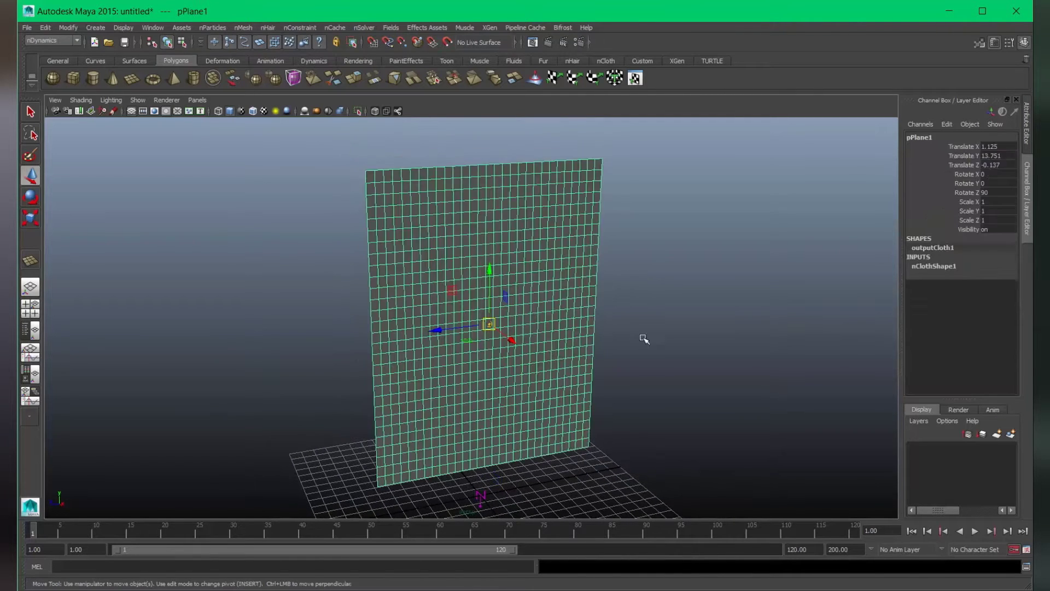
click(643, 339)
click(975, 531)
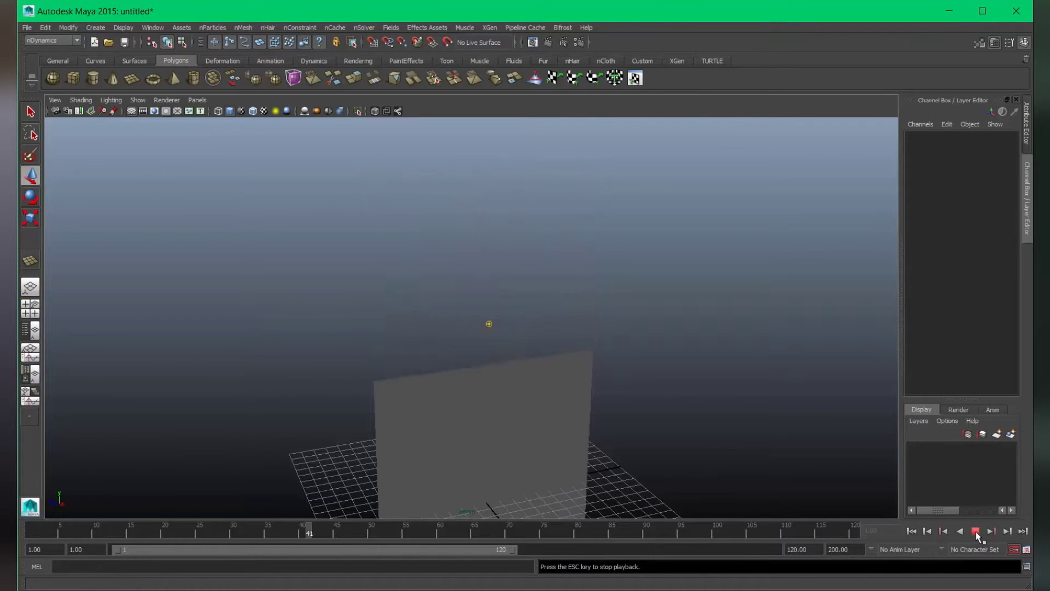
click(975, 532)
click(912, 532)
alt+drag(804, 438, 584, 433)
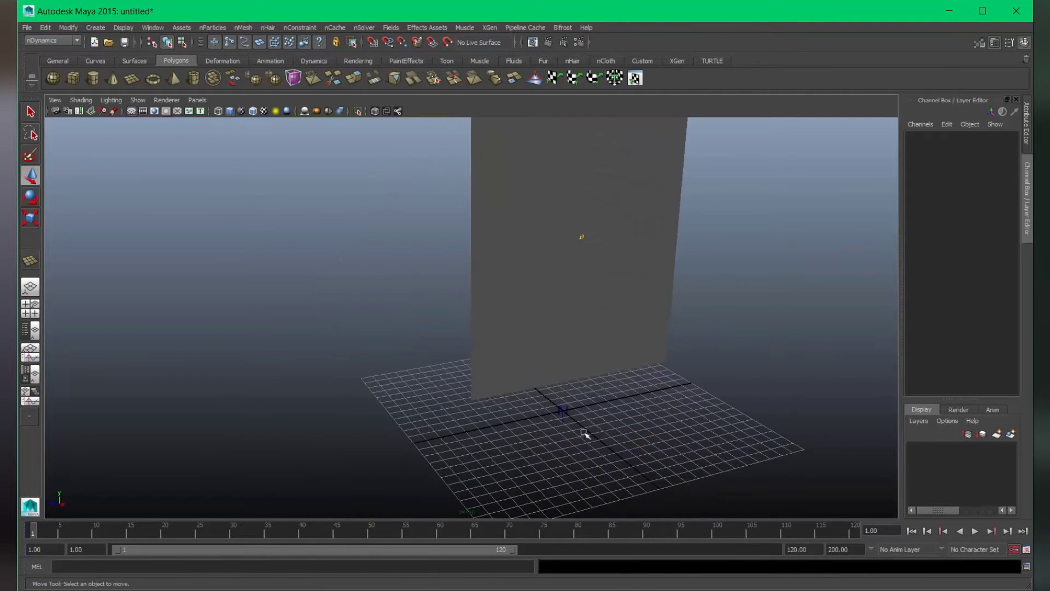
- Select nucleus1 and set its Use Plane attribute to on
click(565, 410)
alt+middle_drag(626, 404, 598, 407)
scroll(1012, 201, down, 4)
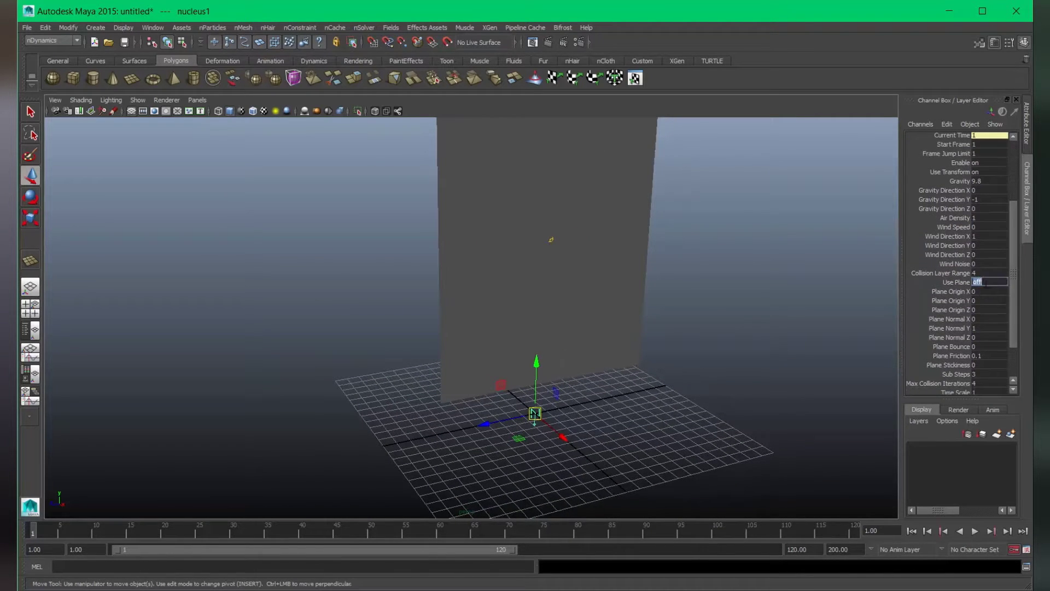
text(on)
key(Return)
- Extend the playback range to 200 frames and play the cloth onto the floor
alt+drag(780, 328, 577, 390)
alt+middle_drag(634, 366, 605, 377)
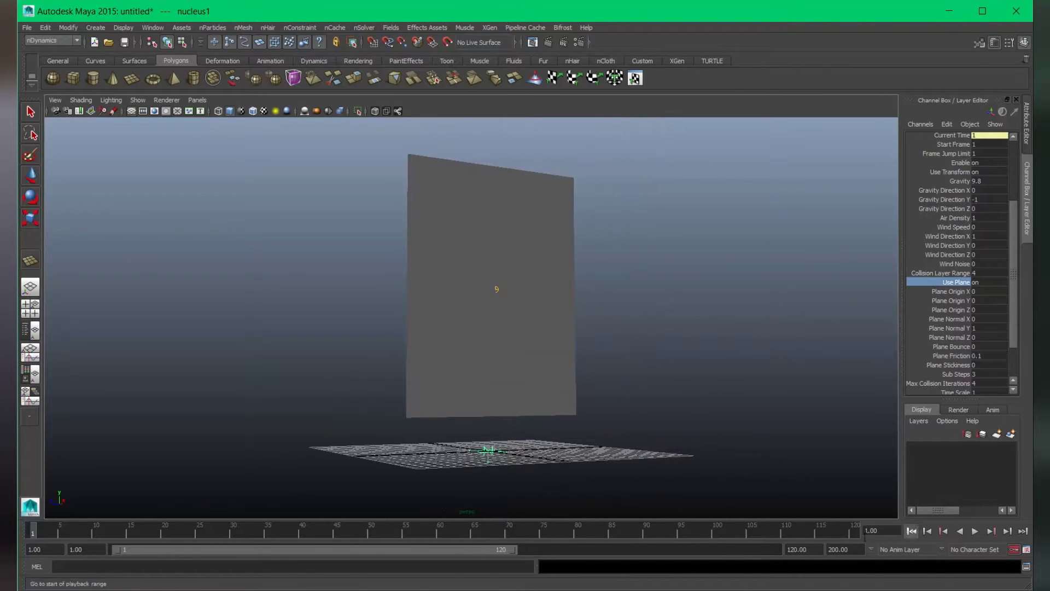
drag(511, 549, 811, 546)
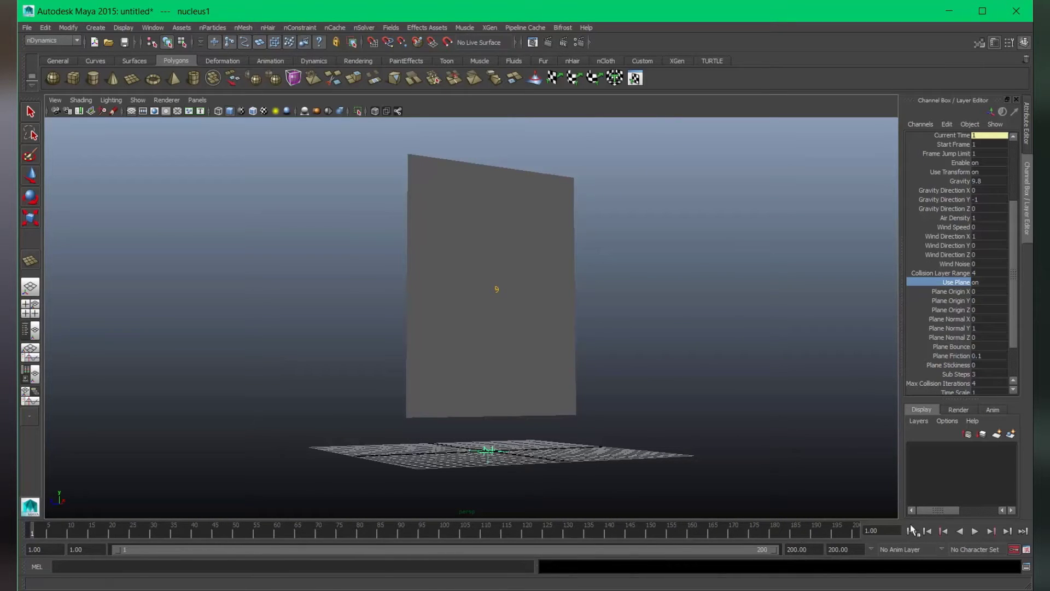
click(975, 532)
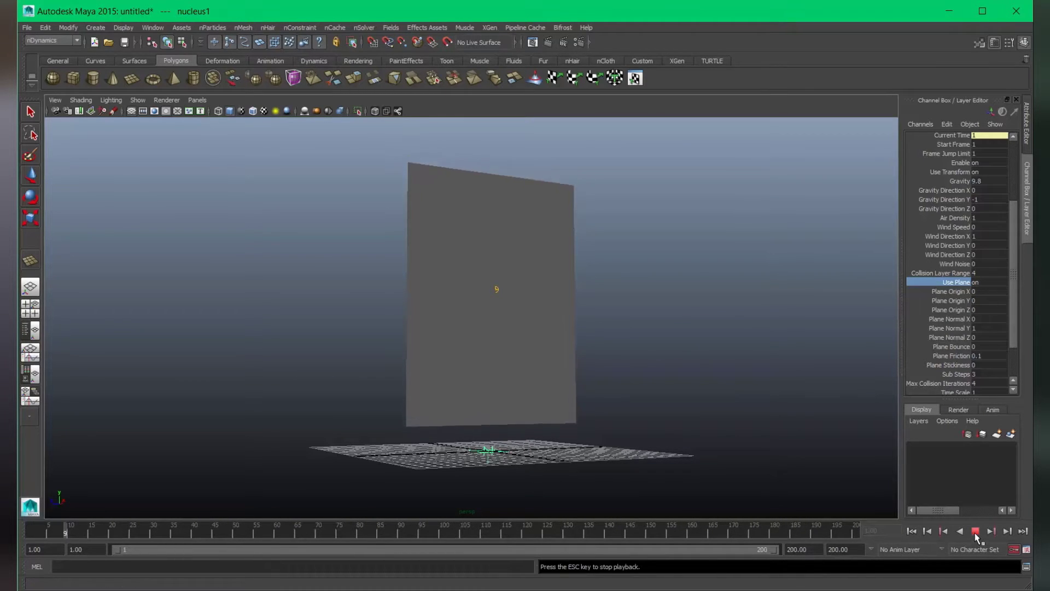
alt+drag(516, 375, 487, 347)
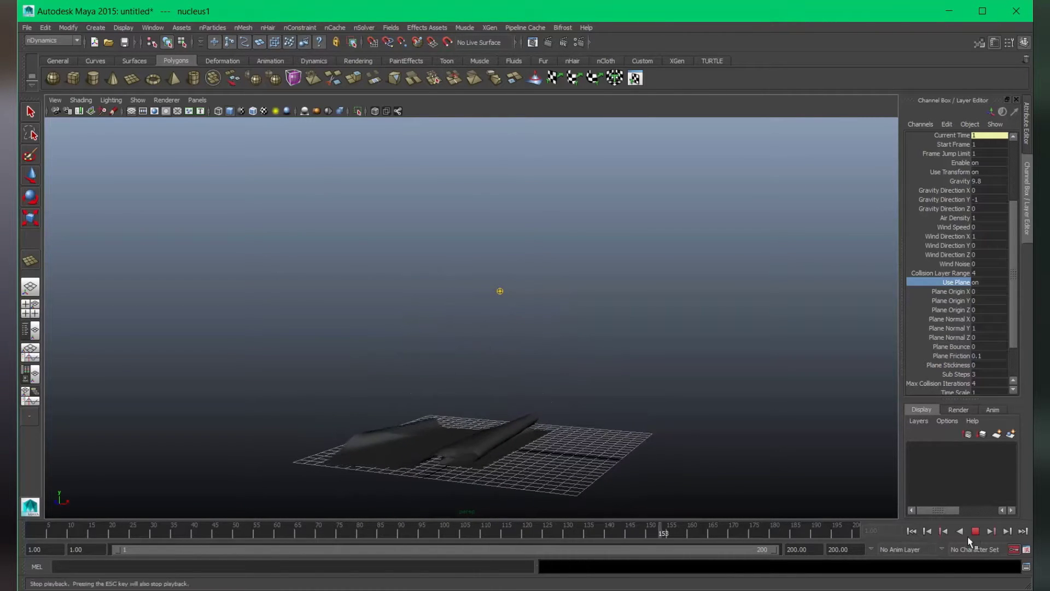
- Stop playback, rewind to frame 1, and frame the plane face-on
click(975, 532)
click(911, 532)
alt+drag(446, 399, 386, 392)
alt+middle_drag(430, 375, 436, 420)
alt+drag(474, 422, 439, 425)
alt+right_drag(438, 425, 476, 434)
alt+middle_drag(476, 434, 499, 373)
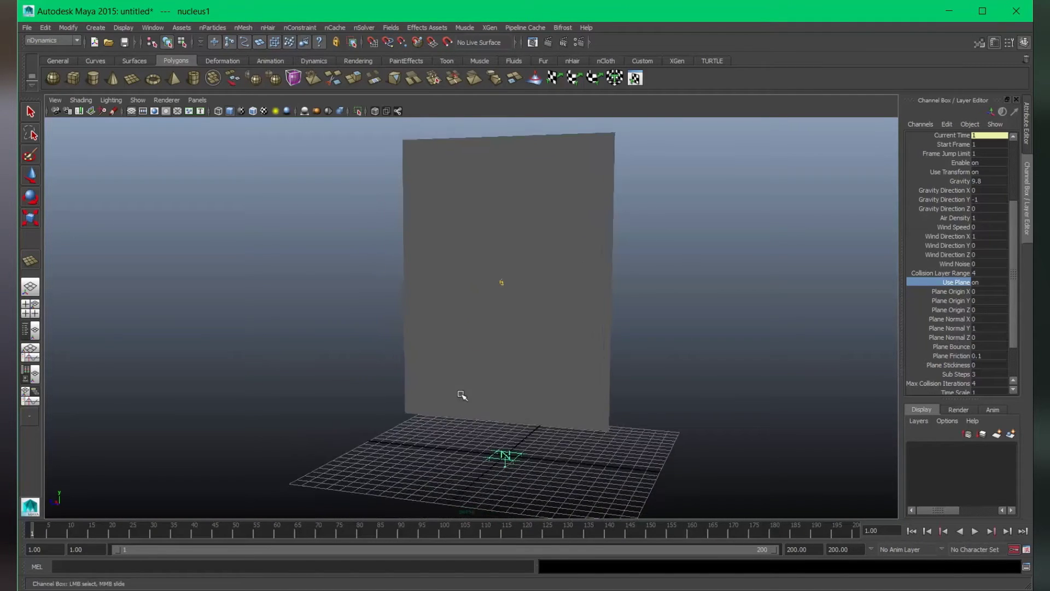
alt+drag(457, 394, 488, 392)
- Maximize the side view and frame the cloth plane in it
key(space)
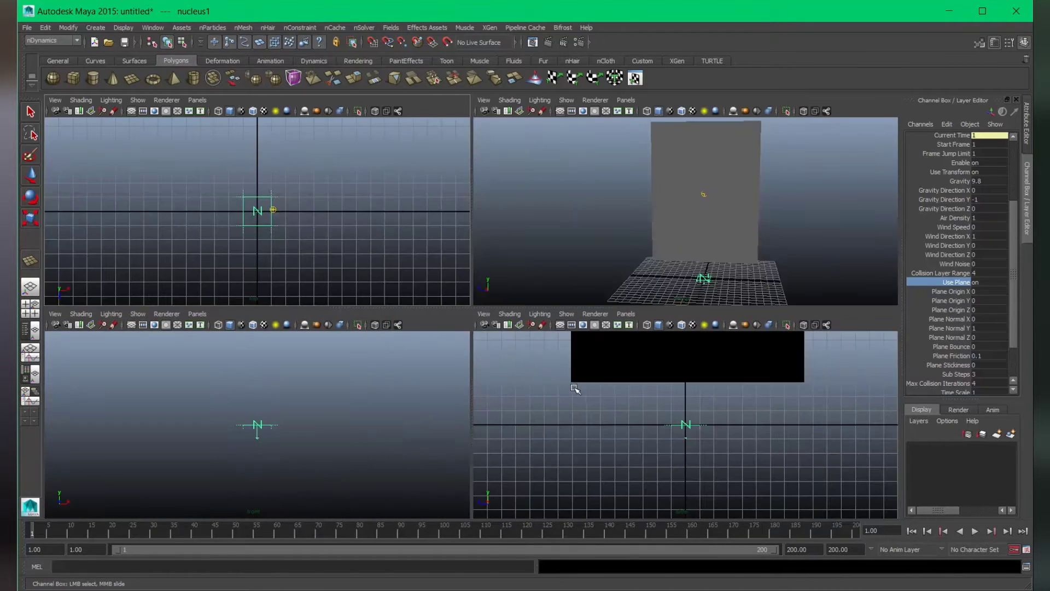
key(space)
alt+middle_drag(631, 408, 641, 508)
alt+middle_drag(566, 315, 577, 410)
alt+right_drag(577, 410, 549, 312)
alt+middle_drag(548, 312, 575, 411)
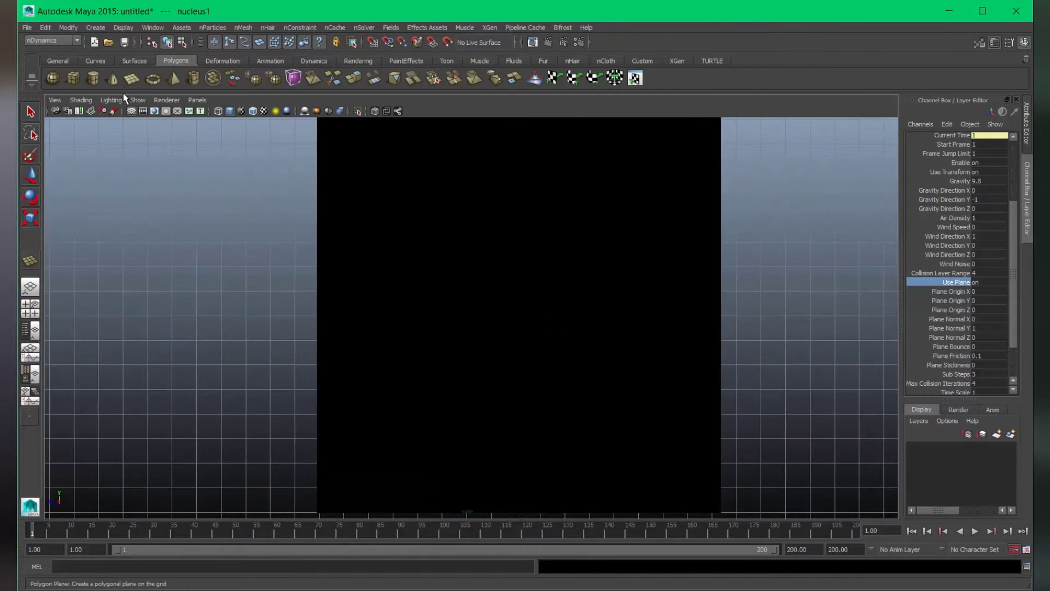
- Enable Two Sided Lighting in the side view and select pPlane1
click(111, 100)
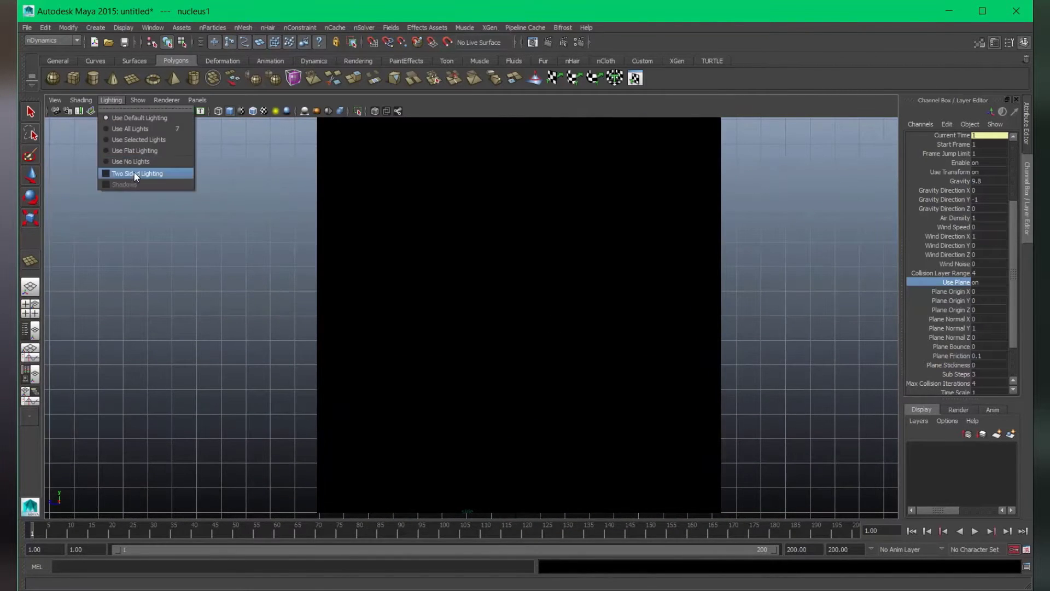
click(134, 174)
alt+middle_drag(322, 202, 356, 382)
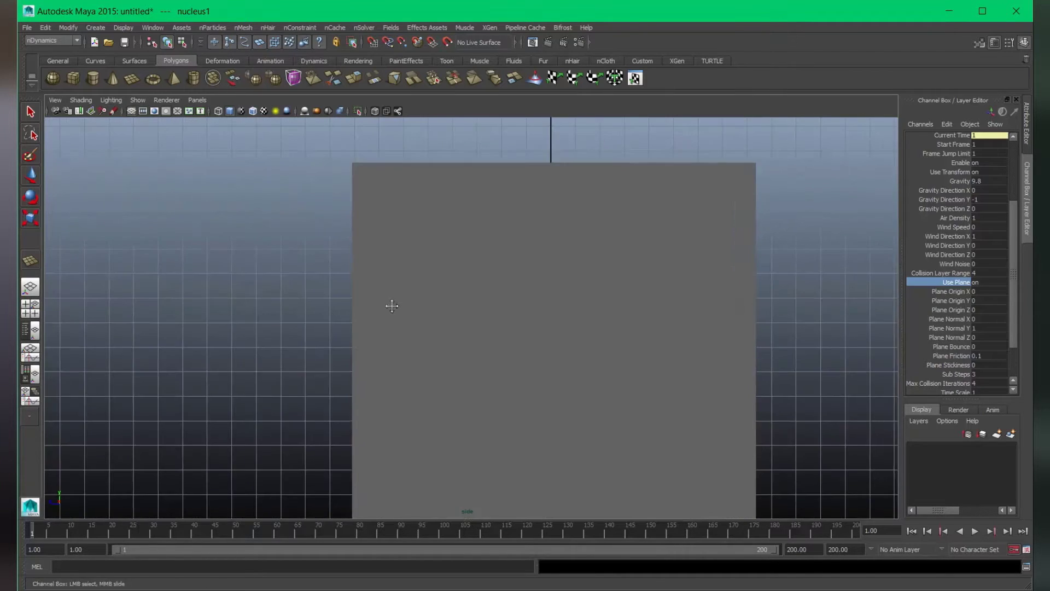
alt+middle_drag(389, 279, 392, 330)
click(488, 250)
- Switch pPlane1 to vertex selection mode
key(w)
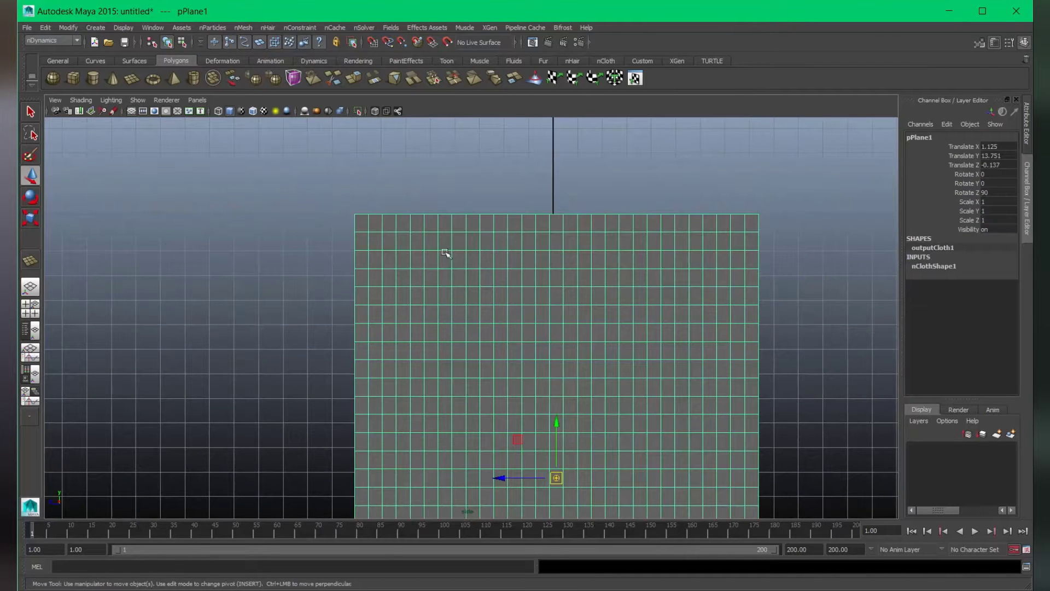
alt+middle_drag(447, 241, 429, 258)
right_drag(452, 253, 403, 251)
alt+middle_drag(401, 251, 494, 267)
- Select the top-left and top-right corner vertices and pin them with nConstraint > Transform
drag(377, 188, 490, 270)
drag(853, 210, 770, 277)
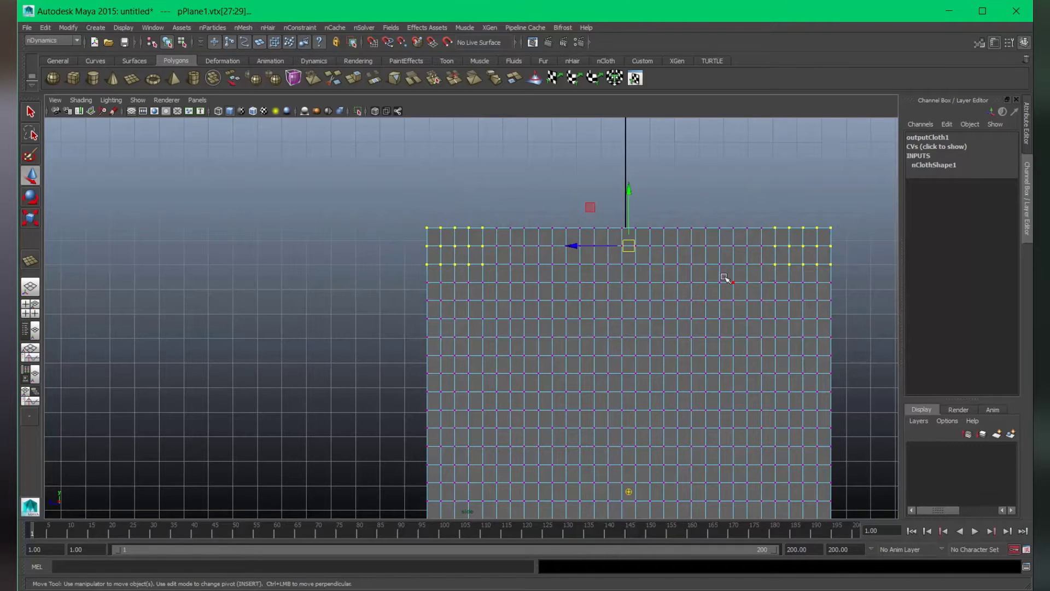
alt+middle_drag(722, 284, 682, 284)
alt+middle_drag(572, 259, 520, 238)
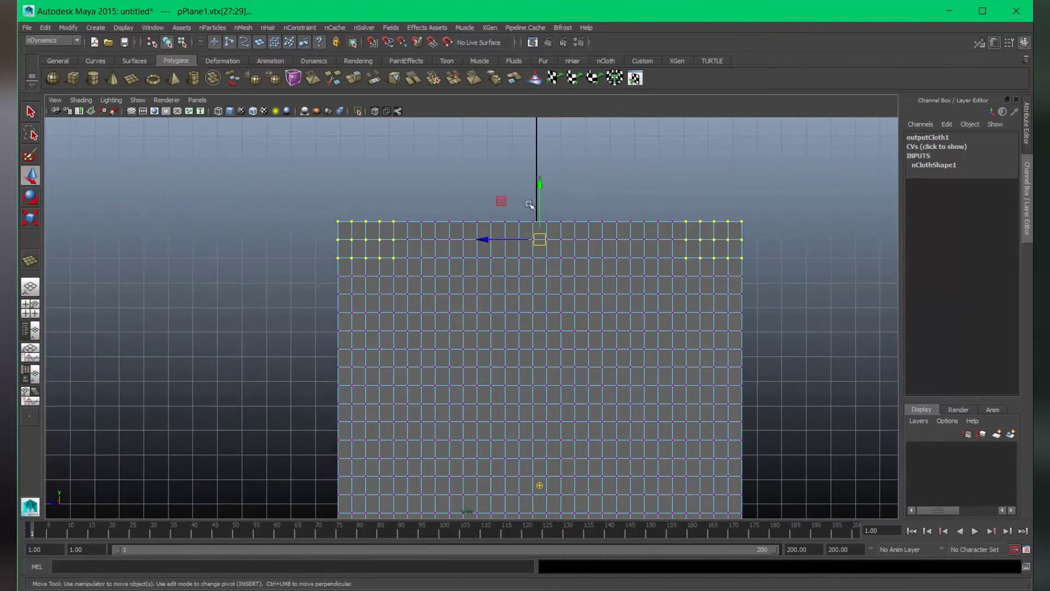
click(299, 27)
click(311, 45)
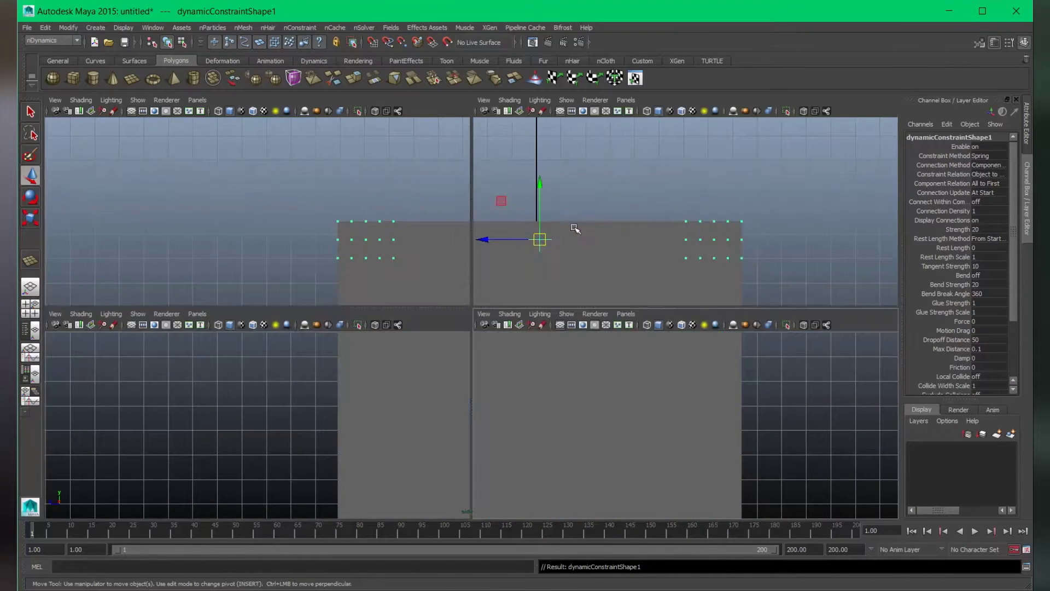
- Maximize the perspective view and play the corner-pinned cloth simulation
key(space)
key(space)
alt+drag(528, 204, 464, 304)
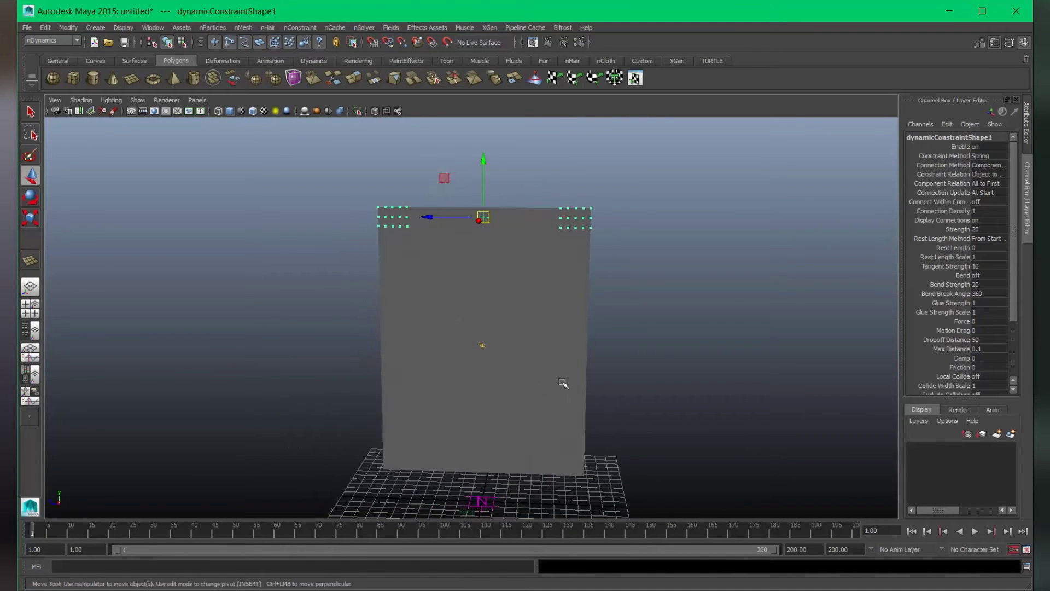
alt+drag(575, 377, 586, 351)
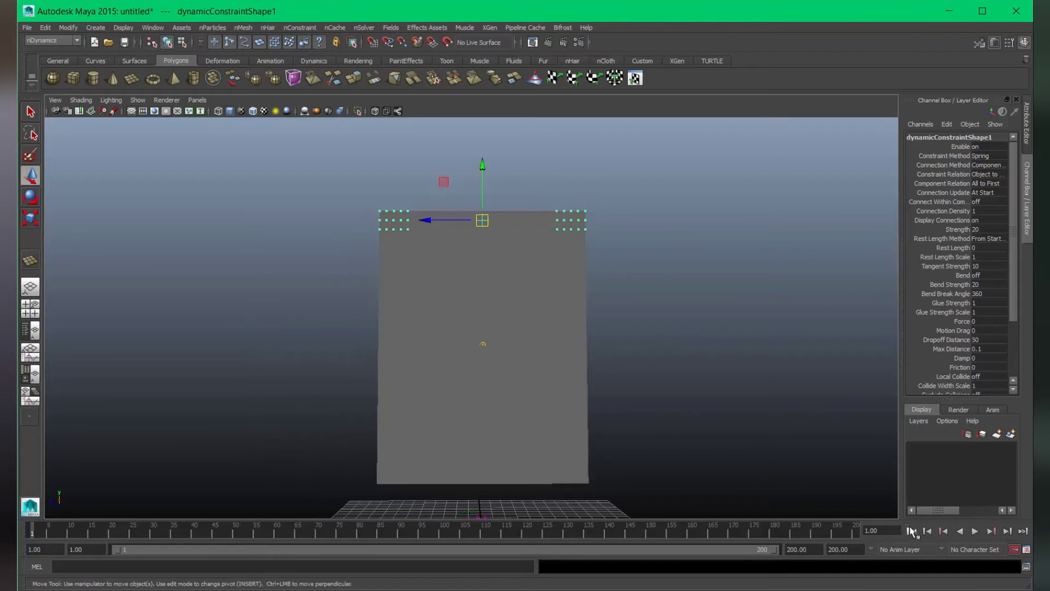
click(977, 533)
alt+drag(476, 383, 470, 305)
- Stop the playback and rewind the simulation to frame 1
click(975, 530)
click(912, 531)
alt+drag(469, 253, 509, 316)
alt+middle_drag(509, 317, 510, 340)
alt+right_drag(469, 298, 534, 323)
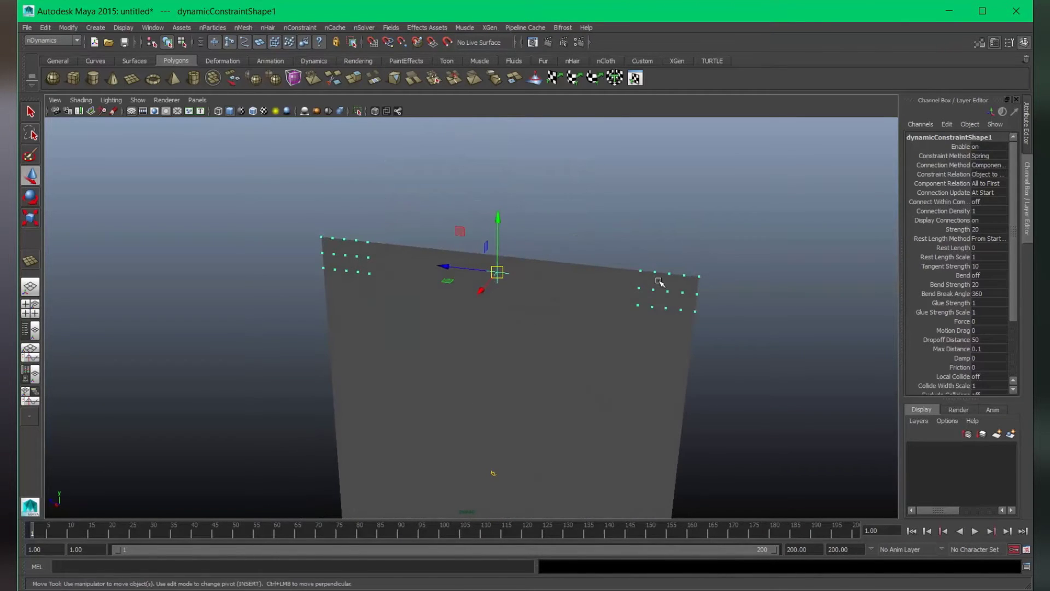
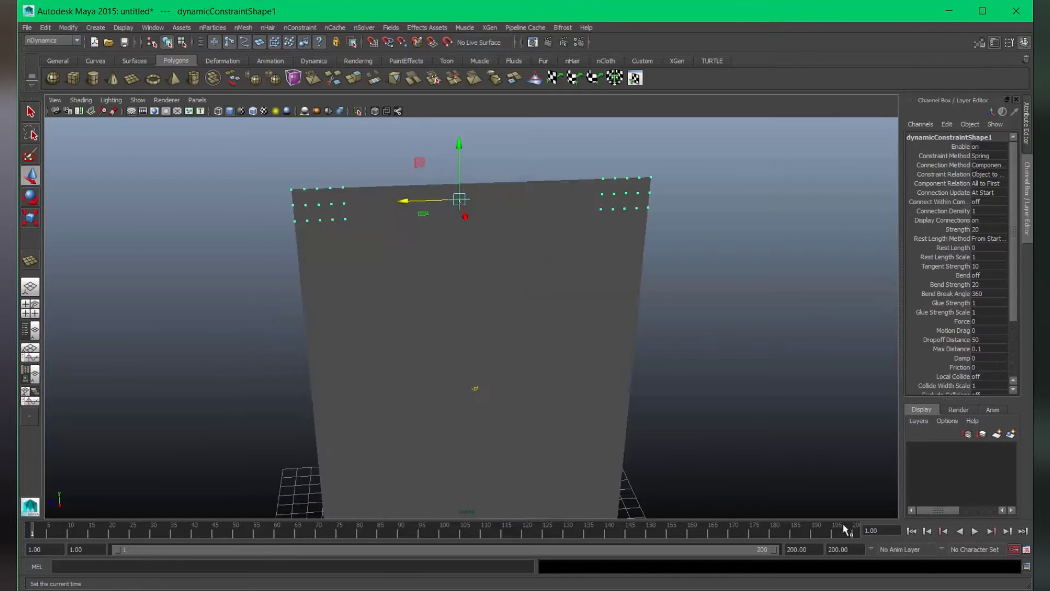
- Rewind the cloth to frame 1 and frame the flat sheet head-on in the view
mouse_move(387, 225)
alt+mouse_down()
mouse_move(399, 342)
mouse_move(394, 225)
alt+mouse_up()
scroll(490, 277, down, 2)
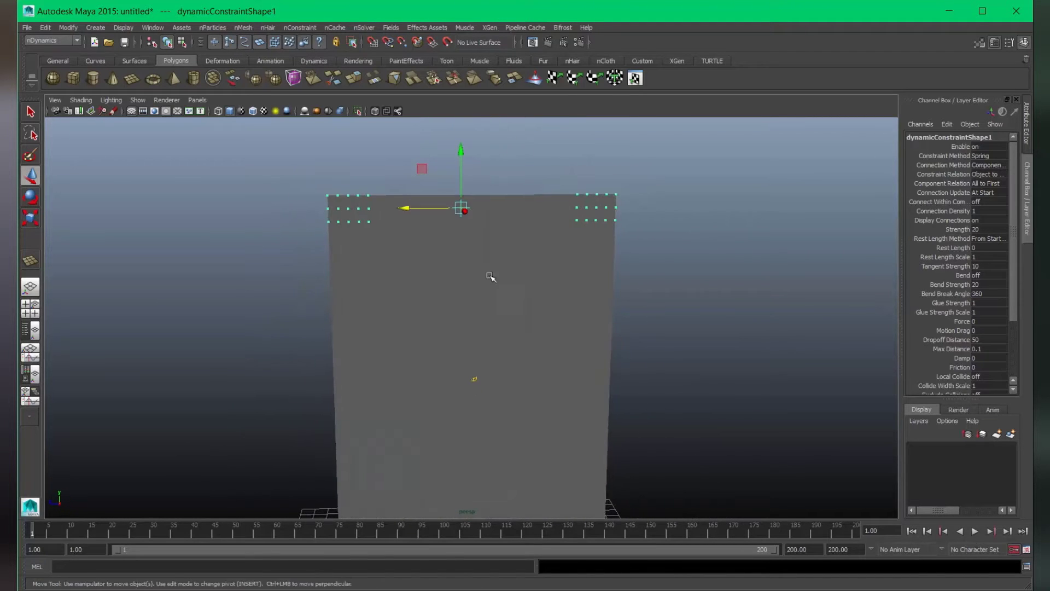
alt+middle_drag(451, 339, 467, 305)
alt+drag(467, 305, 468, 298)
alt+middle_drag(486, 303, 477, 259)
alt+drag(477, 259, 463, 296)
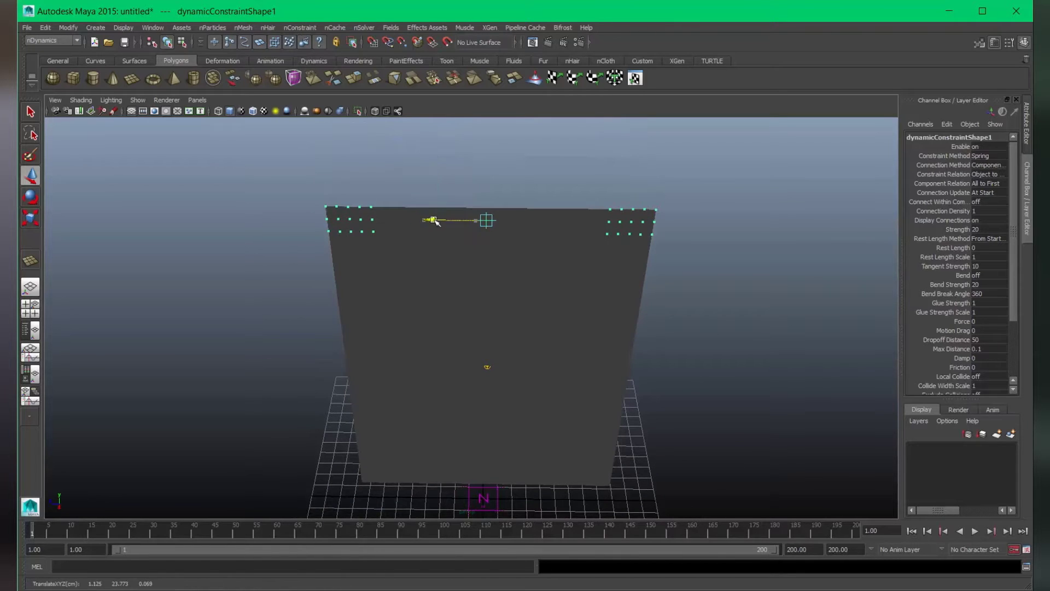
alt+drag(429, 219, 493, 355)
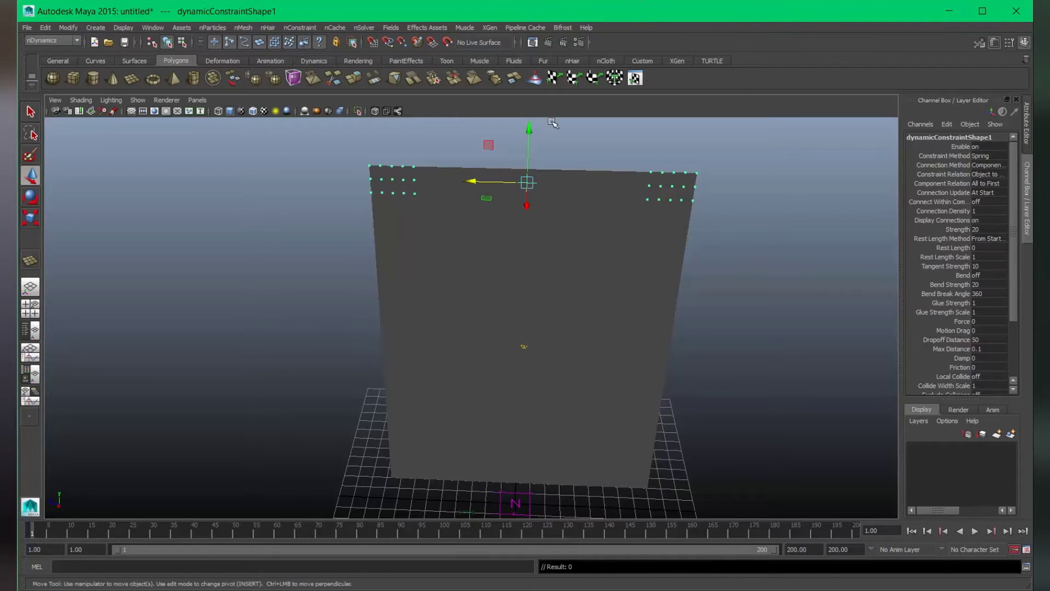
- Select the dynamic constraint and orbit to view the cloth from lower down
click(538, 162)
click(525, 180)
click(555, 156)
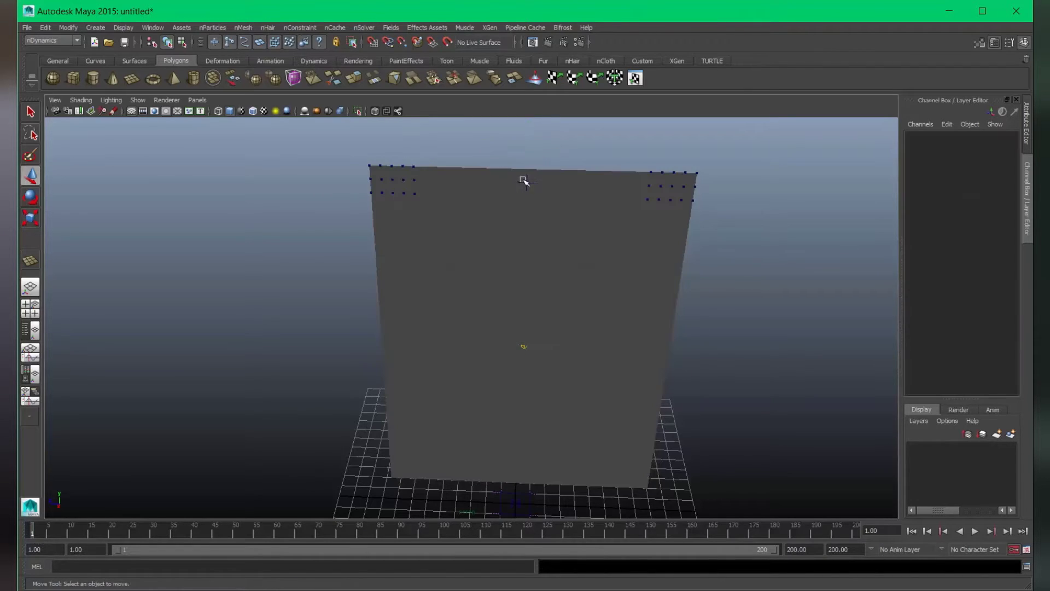
click(533, 207)
alt+drag(529, 182, 518, 211)
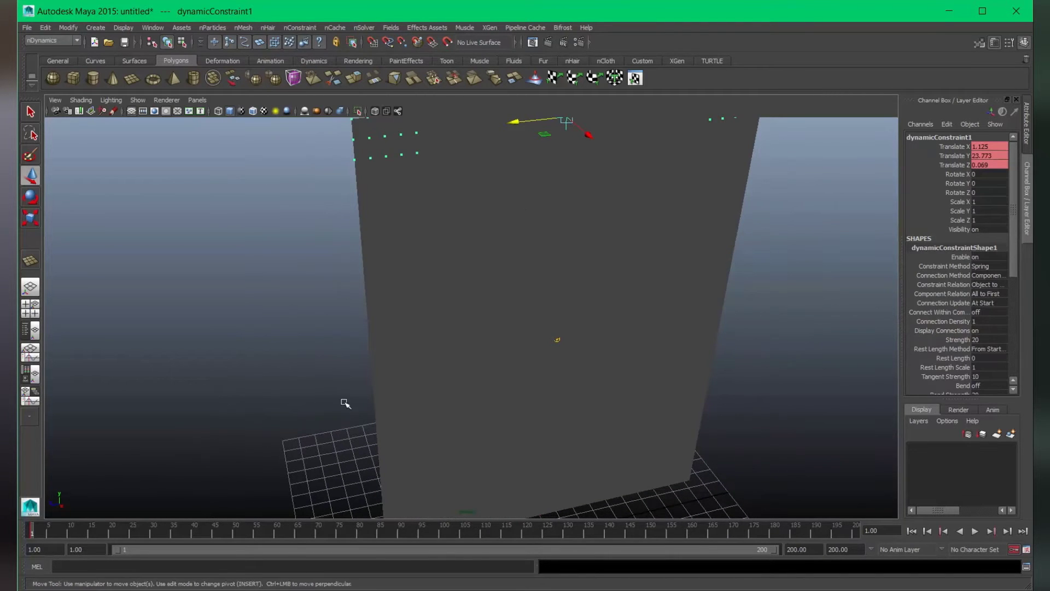
alt+drag(333, 380, 424, 398)
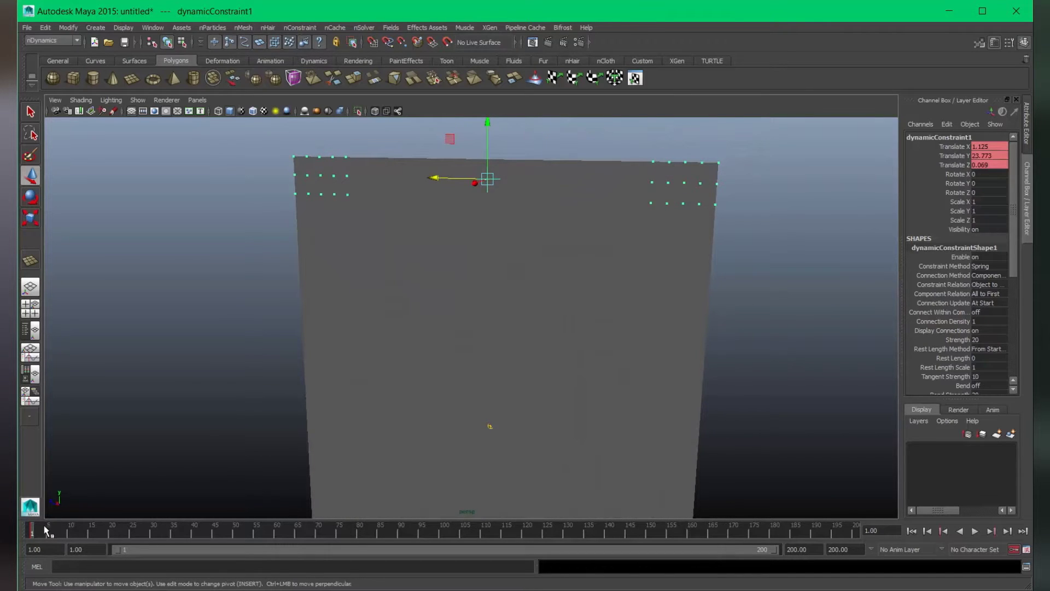
- Move the constraint to Z 10.171 around frame 16, then X about 8.9 by frame 35
mouse_move(33, 531)
mouse_down()
mouse_move(104, 534)
mouse_move(92, 535)
mouse_up()
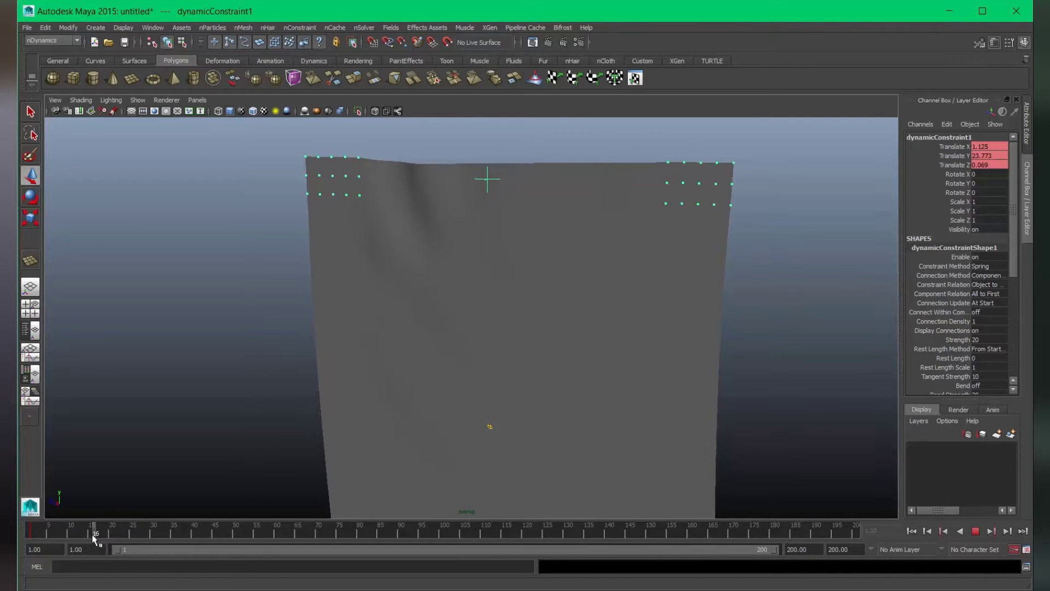
key(w)
alt+drag(330, 394, 398, 322)
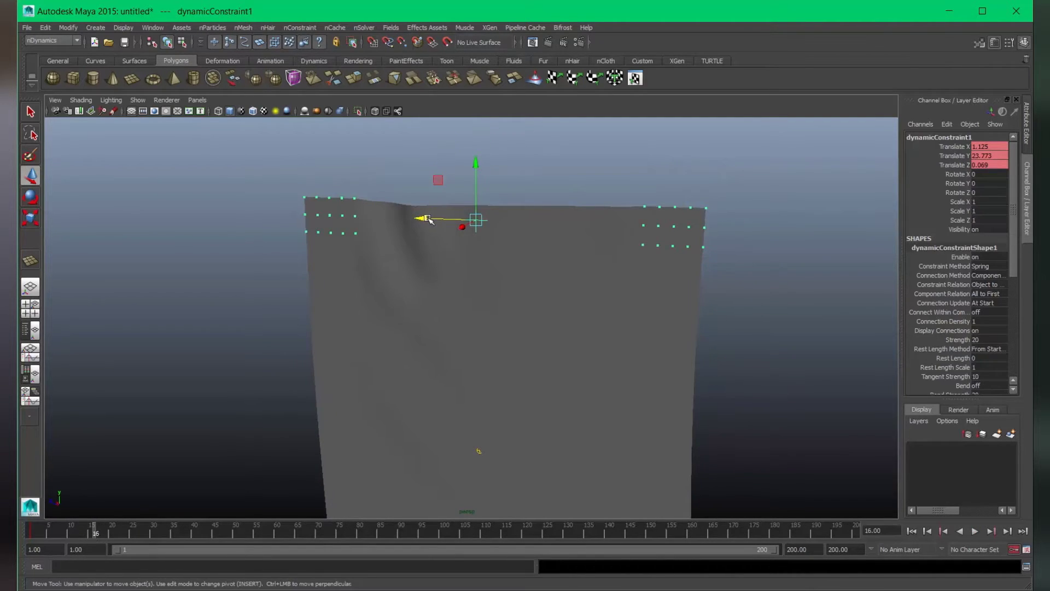
drag(424, 220, 406, 217)
drag(283, 218, 194, 216)
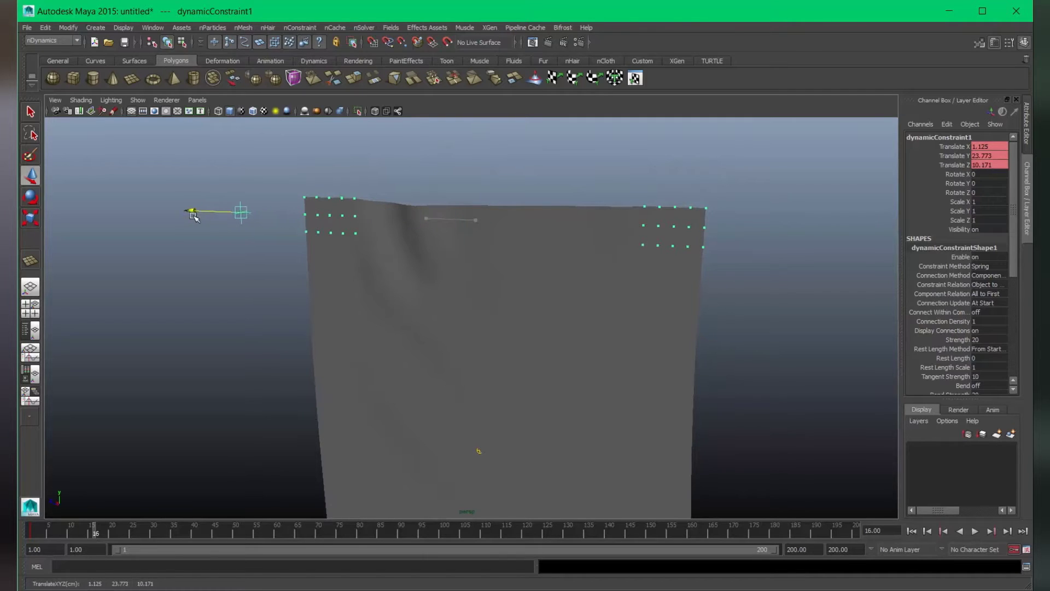
alt+drag(427, 238, 383, 266)
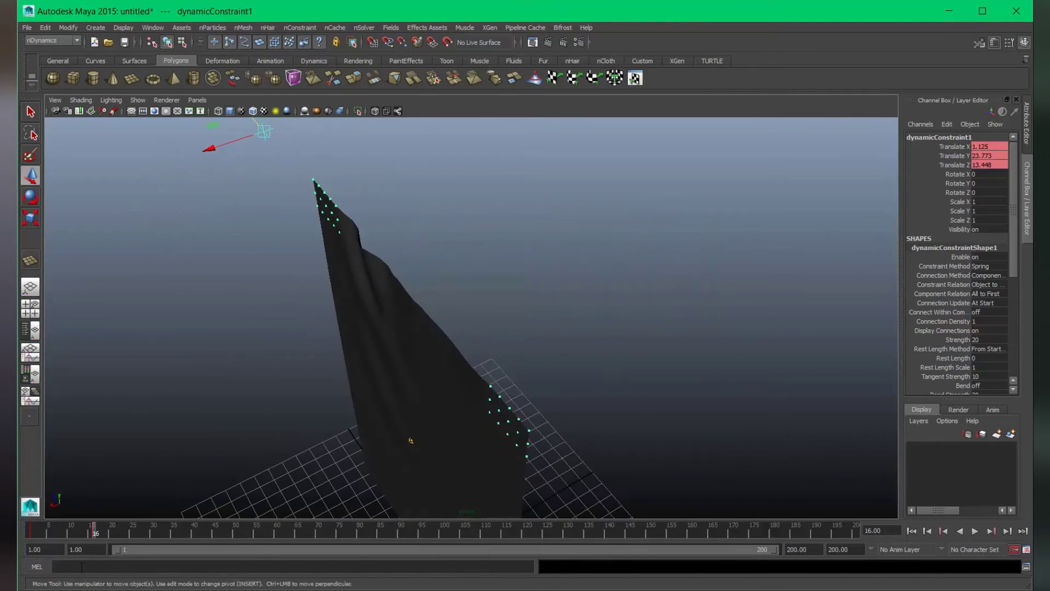
drag(94, 531, 173, 535)
alt+right_drag(192, 452, 244, 510)
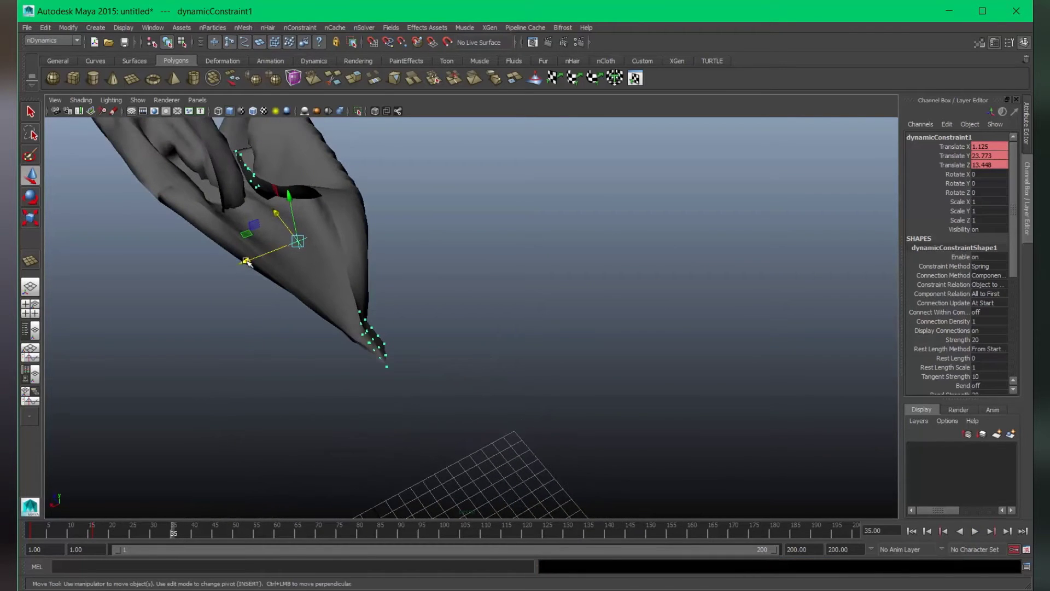
drag(246, 261, 61, 304)
alt+drag(224, 432, 262, 440)
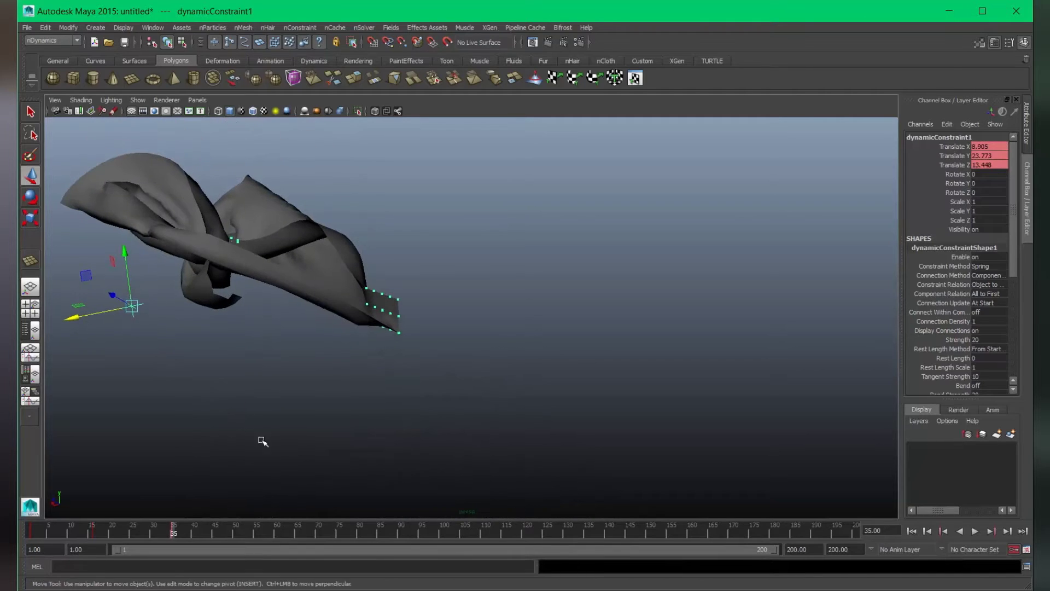
- Play the dragged cloth simulation to frame 173, rewind to frame 1, and select pPlane1
click(912, 531)
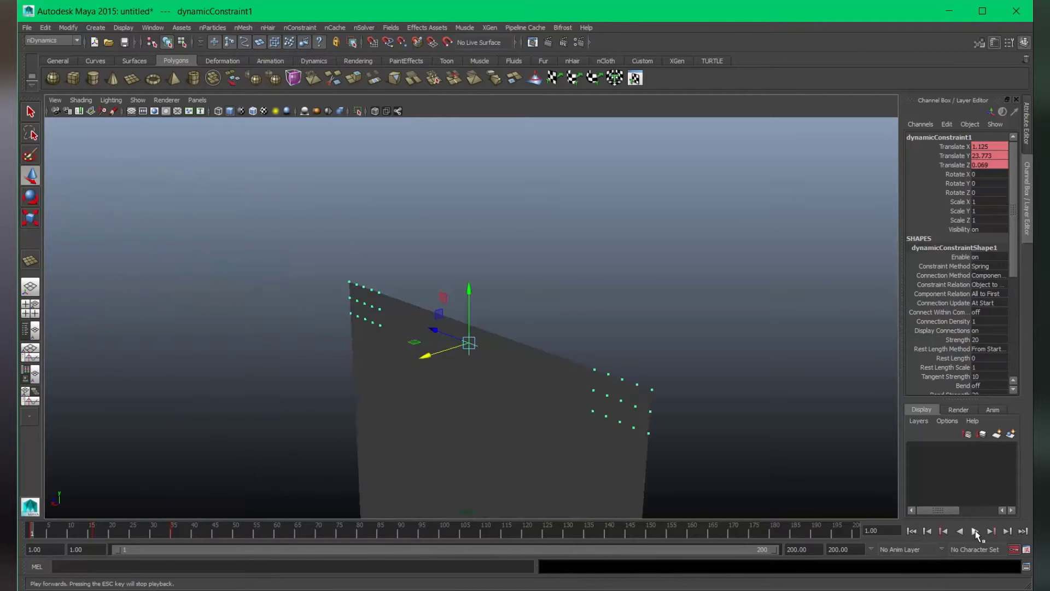
click(977, 534)
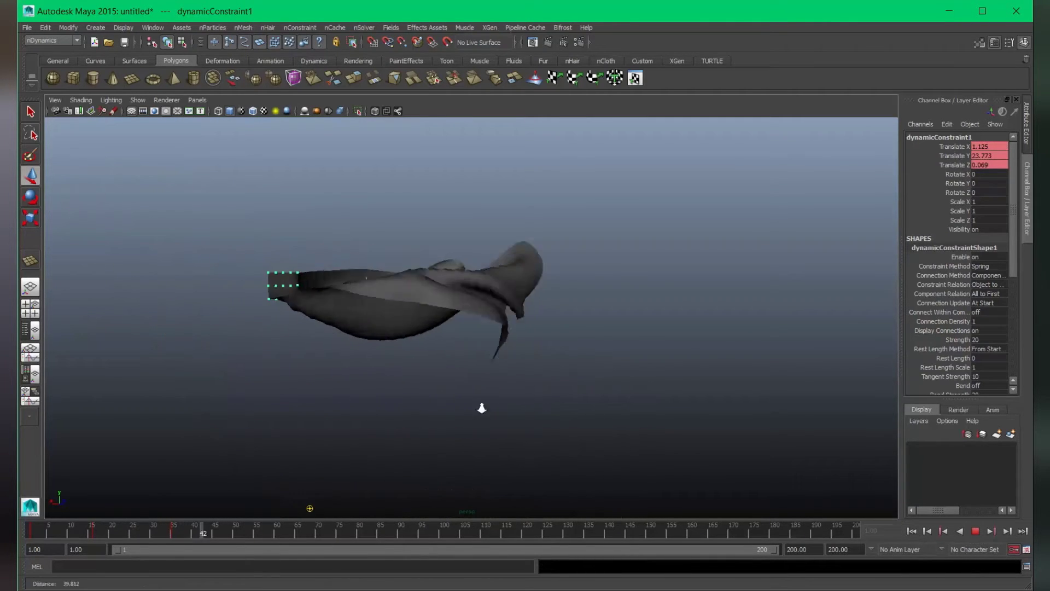
alt+right_drag(482, 408, 440, 396)
alt+drag(440, 397, 482, 400)
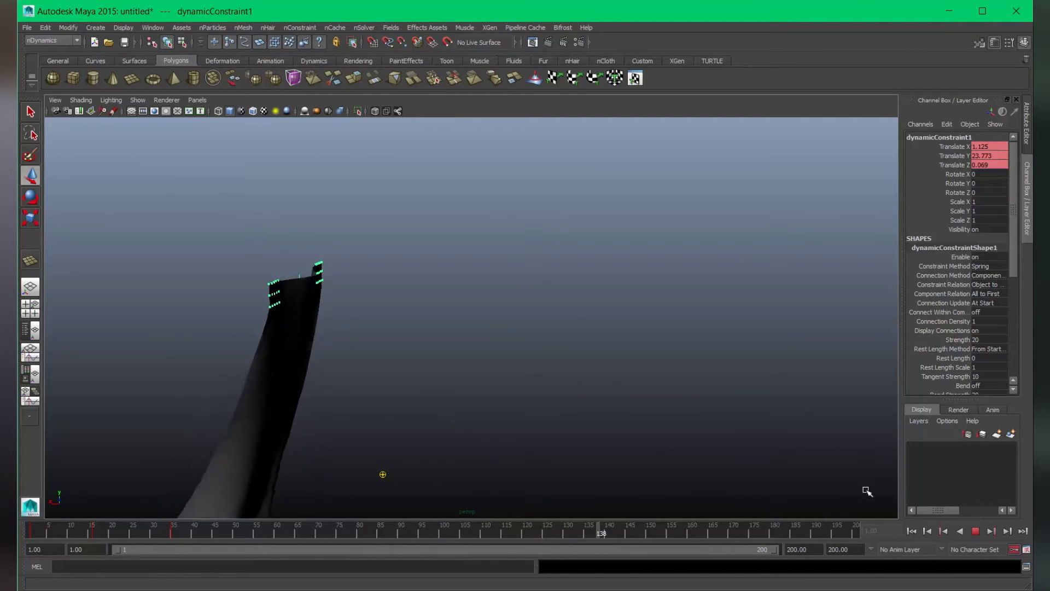
click(976, 530)
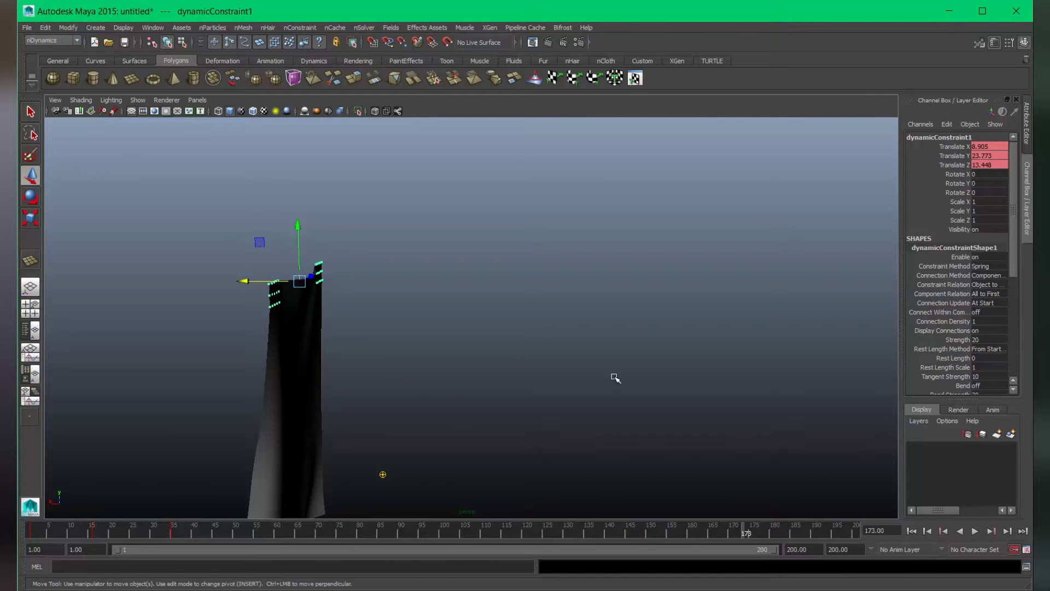
alt+drag(296, 302, 437, 333)
click(911, 531)
alt+drag(607, 356, 466, 262)
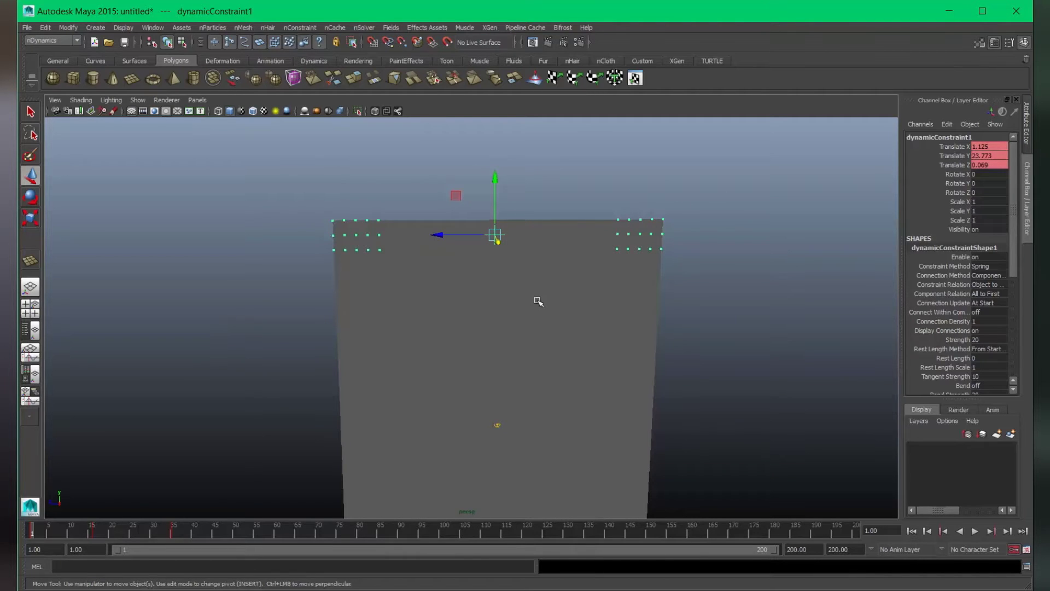
drag(708, 314, 582, 378)
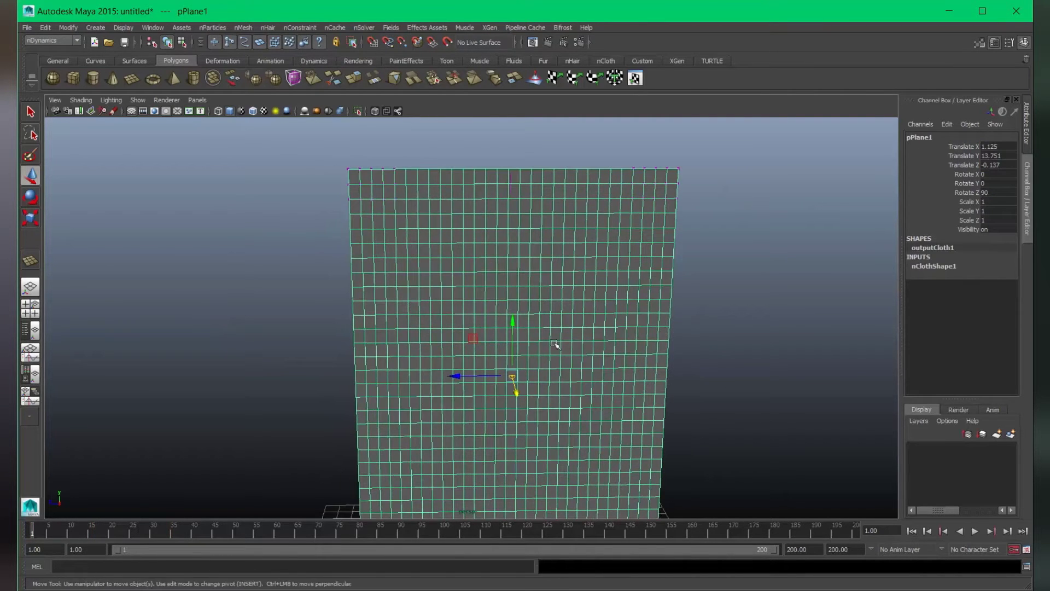
- Create a new nCache for the cloth, replacing the existing cache file
alt+drag(579, 309, 523, 387)
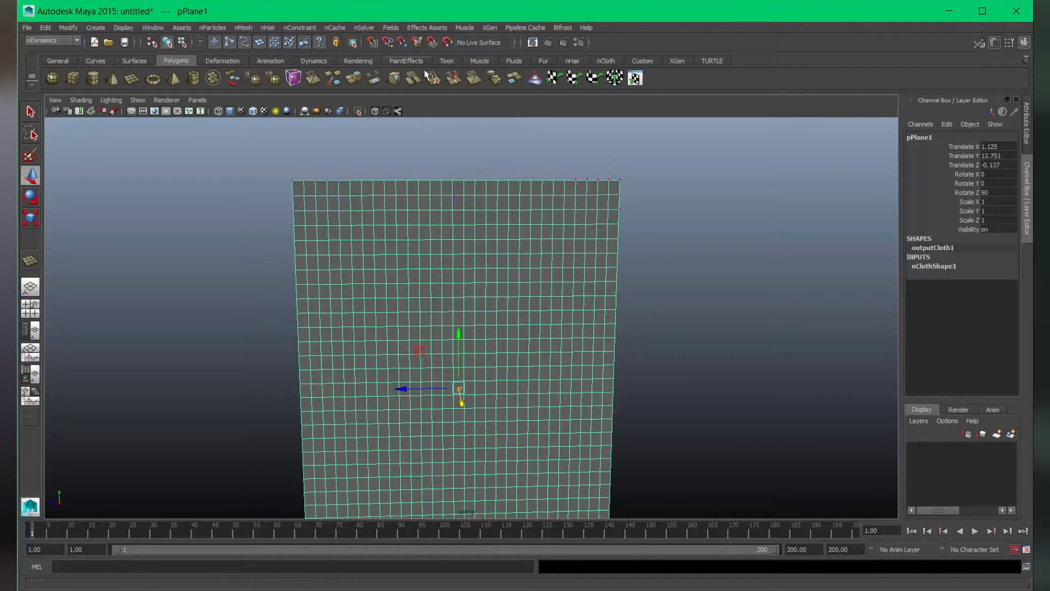
click(336, 28)
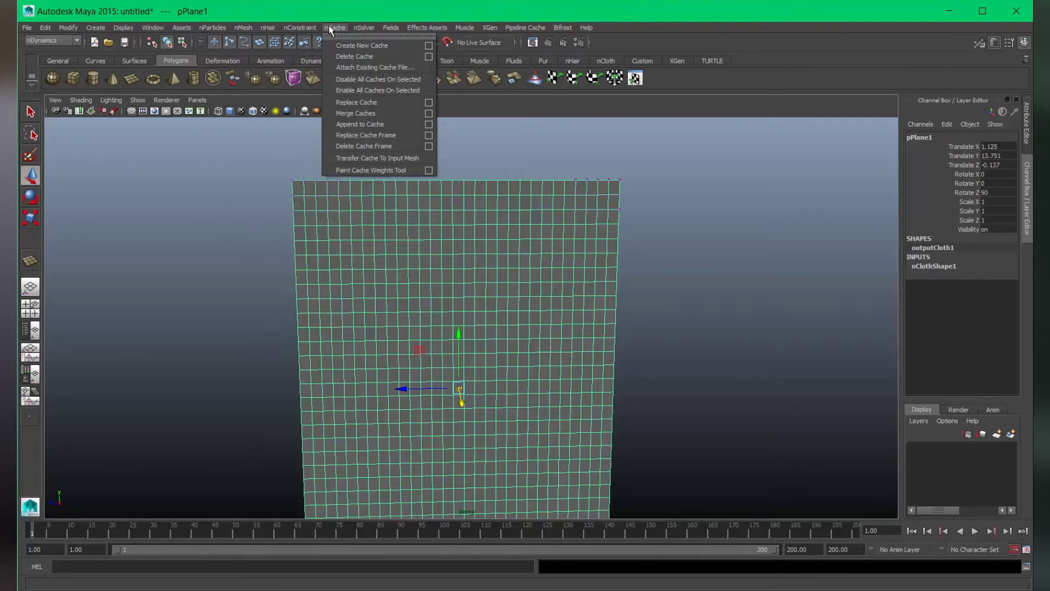
click(392, 47)
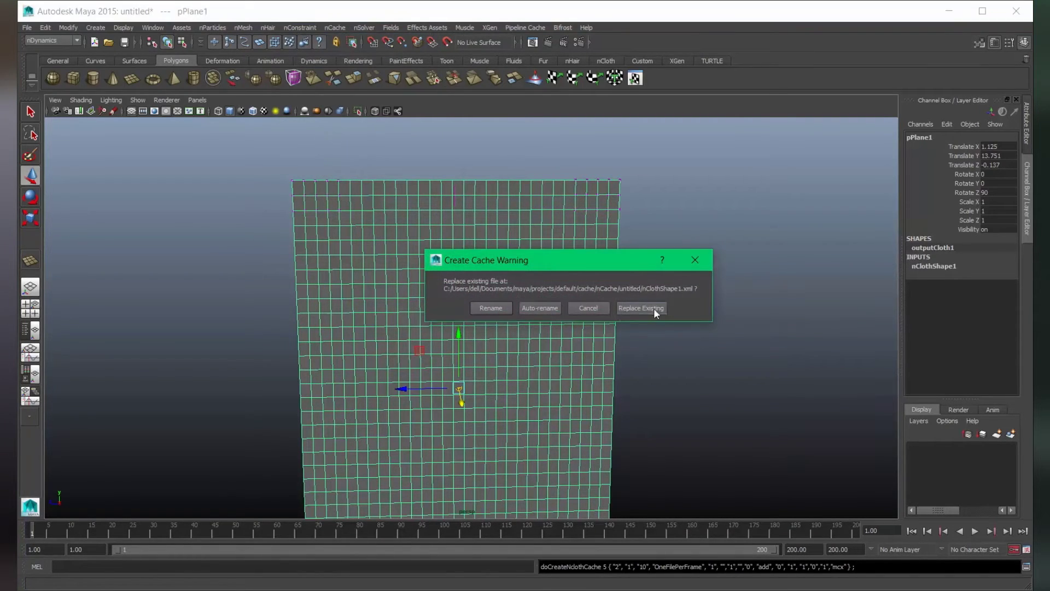
click(642, 308)
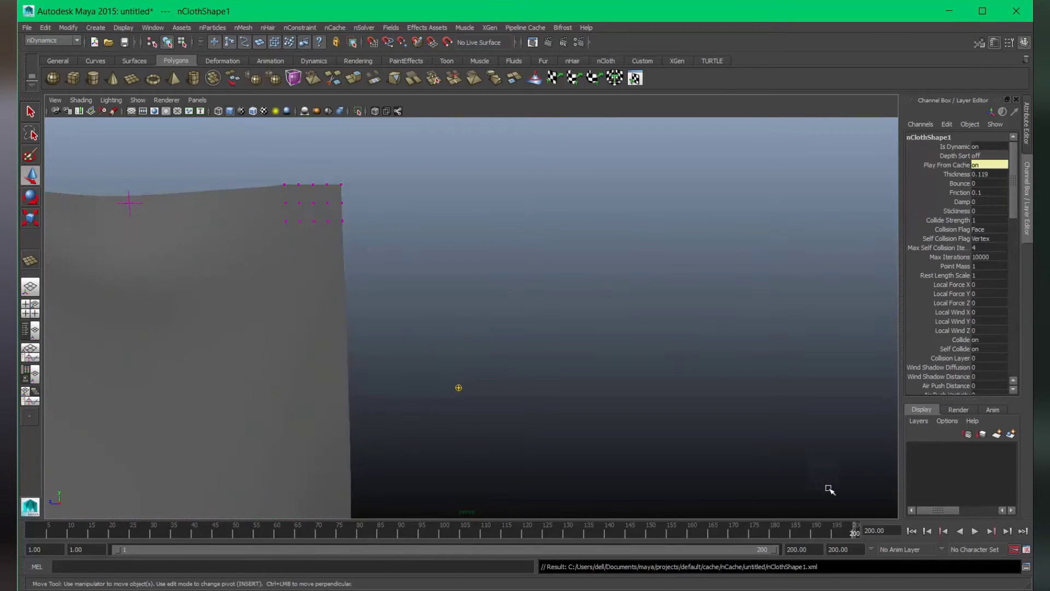
- Rewind the cached cloth to frame 1 and reselect pPlane1
click(912, 530)
alt+drag(493, 257, 439, 257)
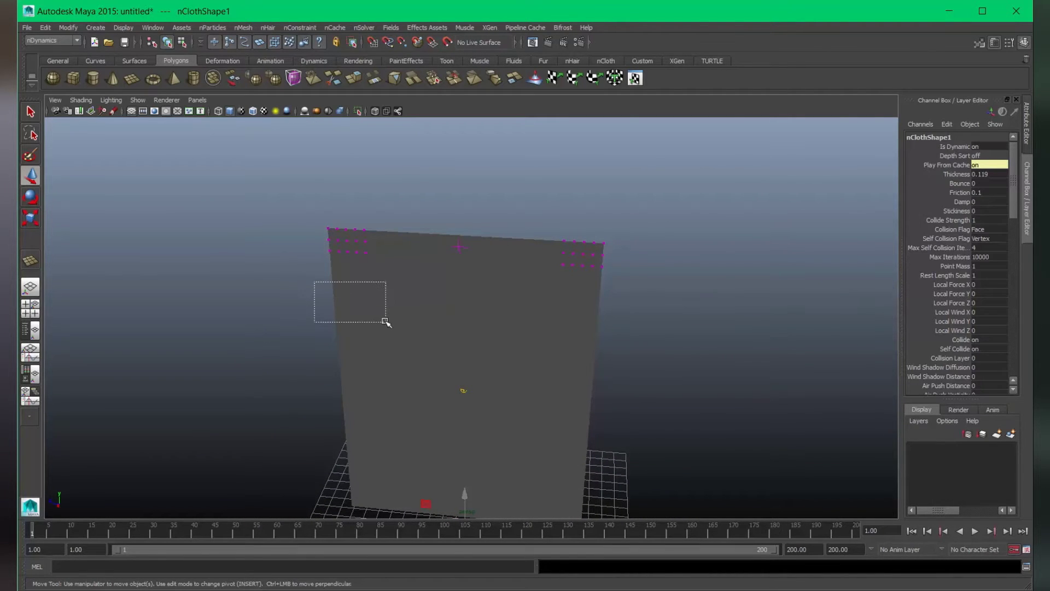
drag(385, 322, 387, 322)
alt+drag(393, 265, 416, 253)
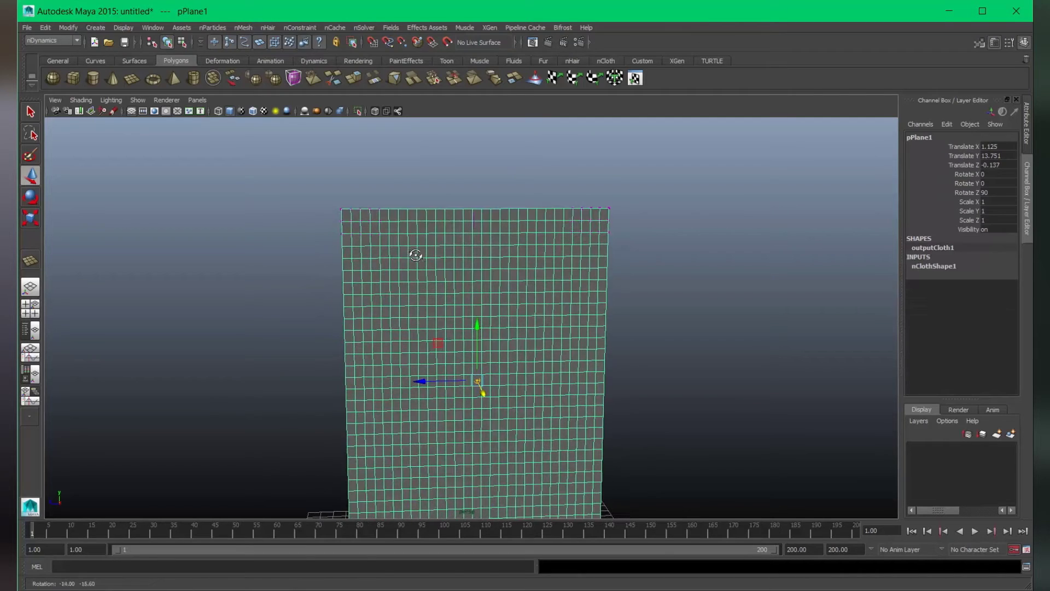
- Switch to the Animation menu set, create a geometry cache replacing the existing file, and rewind
click(42, 42)
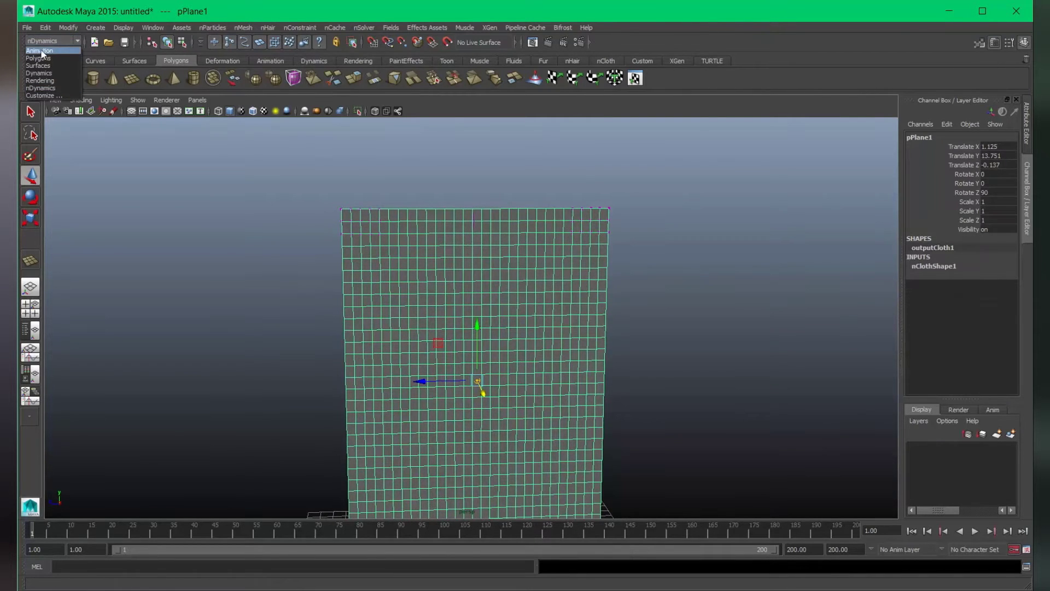
click(44, 51)
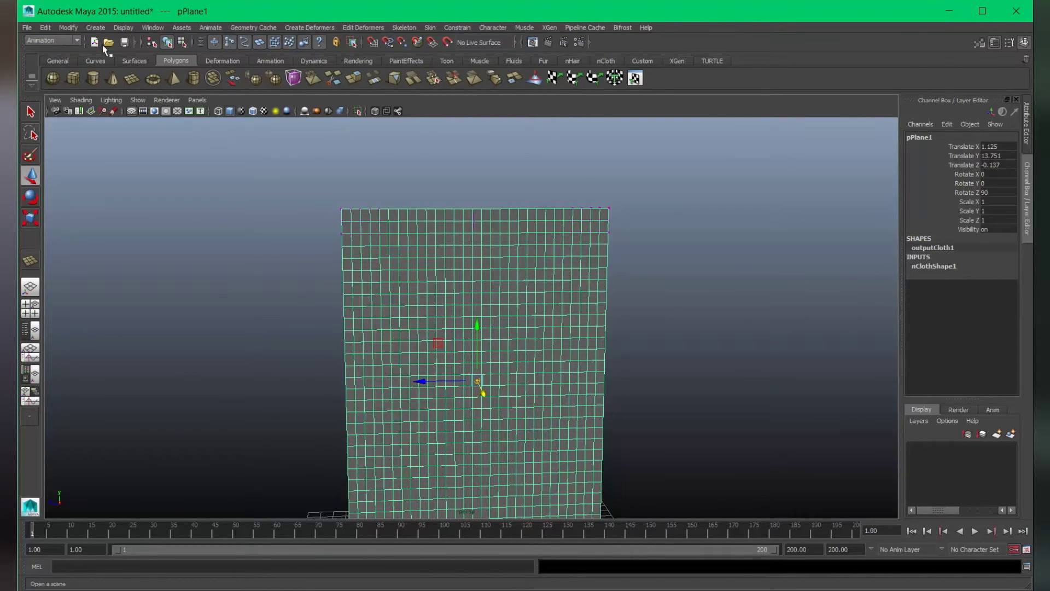
click(254, 28)
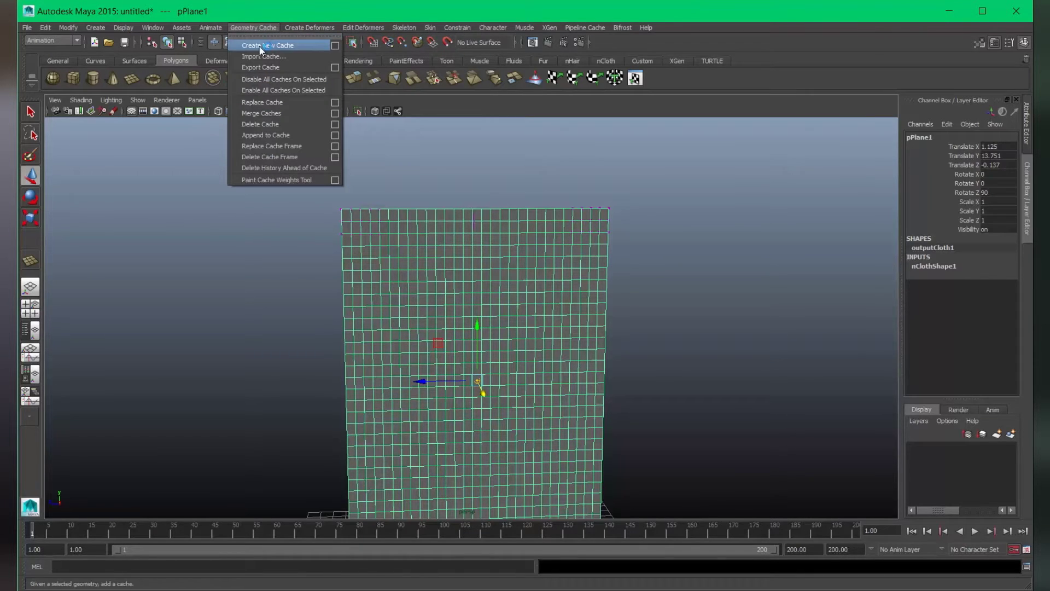
click(270, 46)
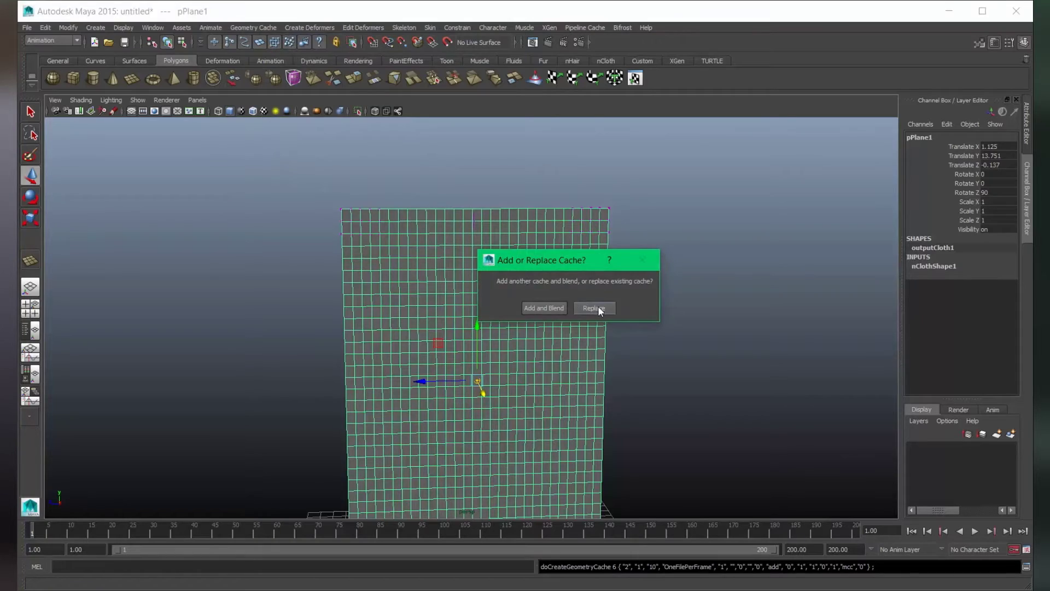
click(597, 309)
click(638, 307)
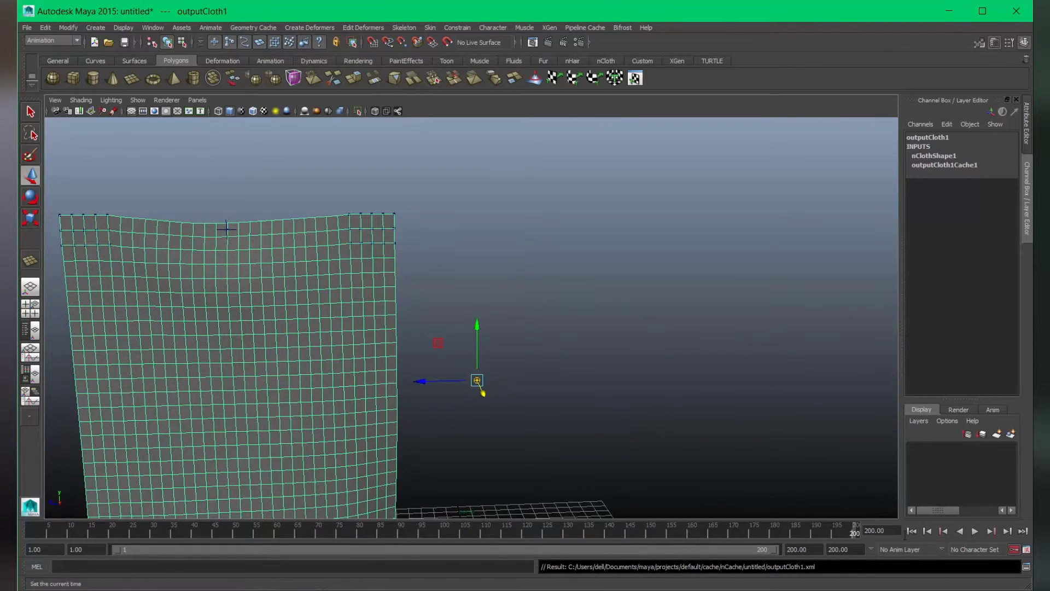
click(912, 531)
mouse_move(570, 345)
alt+mouse_down()
mouse_move(553, 334)
mouse_move(569, 293)
mouse_move(564, 333)
alt+mouse_up()
- Select the cloth plane and frame it in the view
click(577, 375)
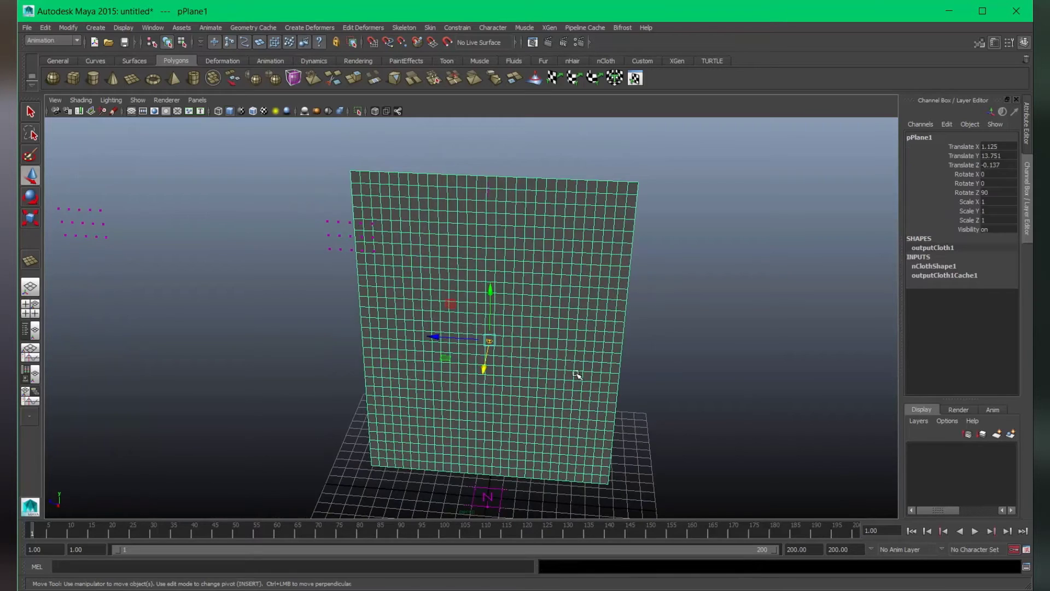
alt+drag(577, 375, 589, 363)
alt+middle_drag(589, 362, 595, 386)
drag(665, 272, 610, 315)
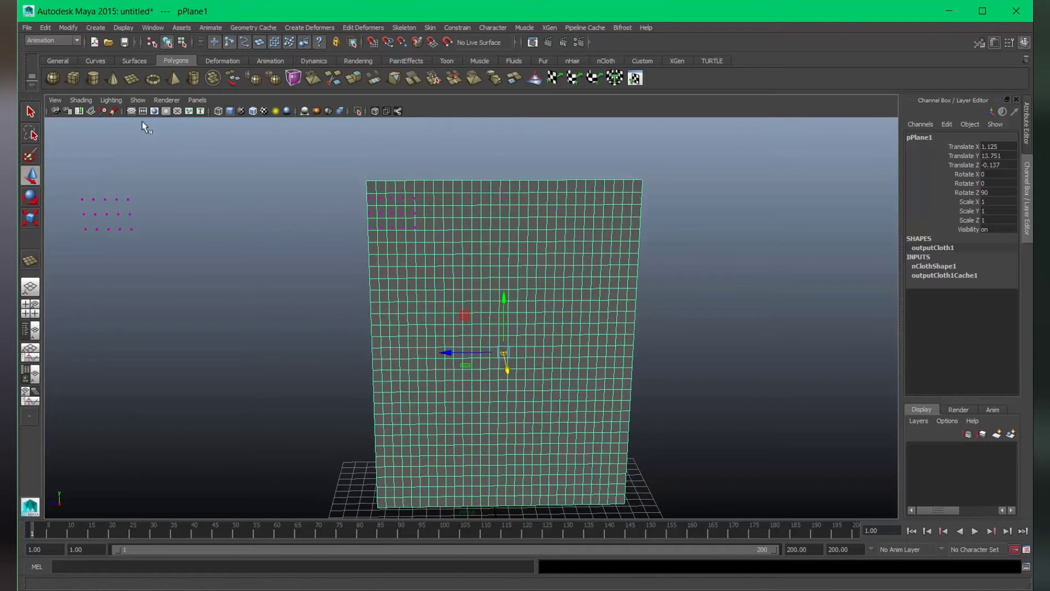
- Export the selection as nCloth.fbx with its geometry cache from historySwitch1Set
click(26, 28)
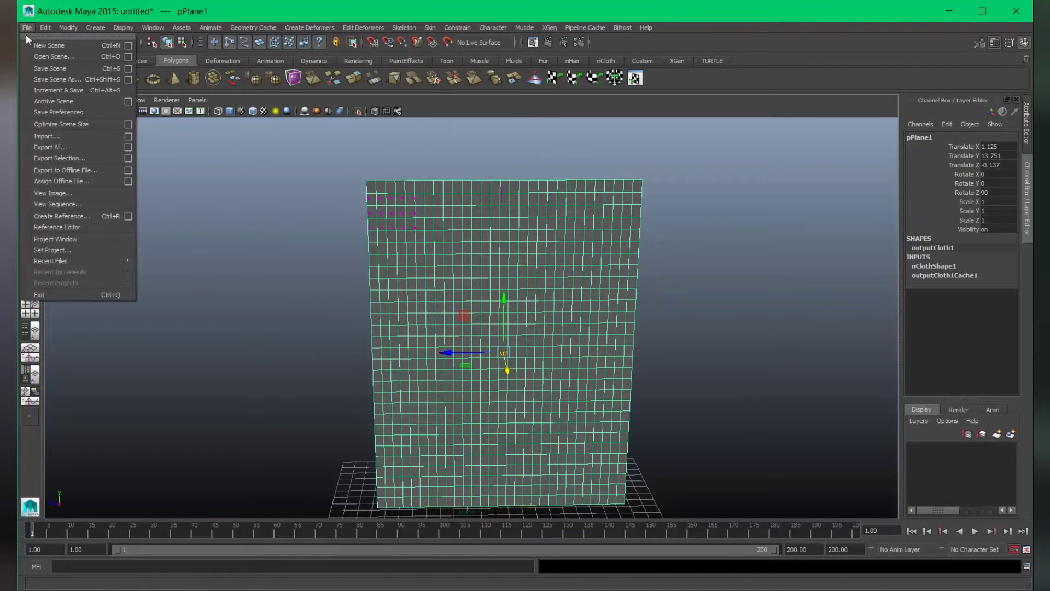
click(77, 157)
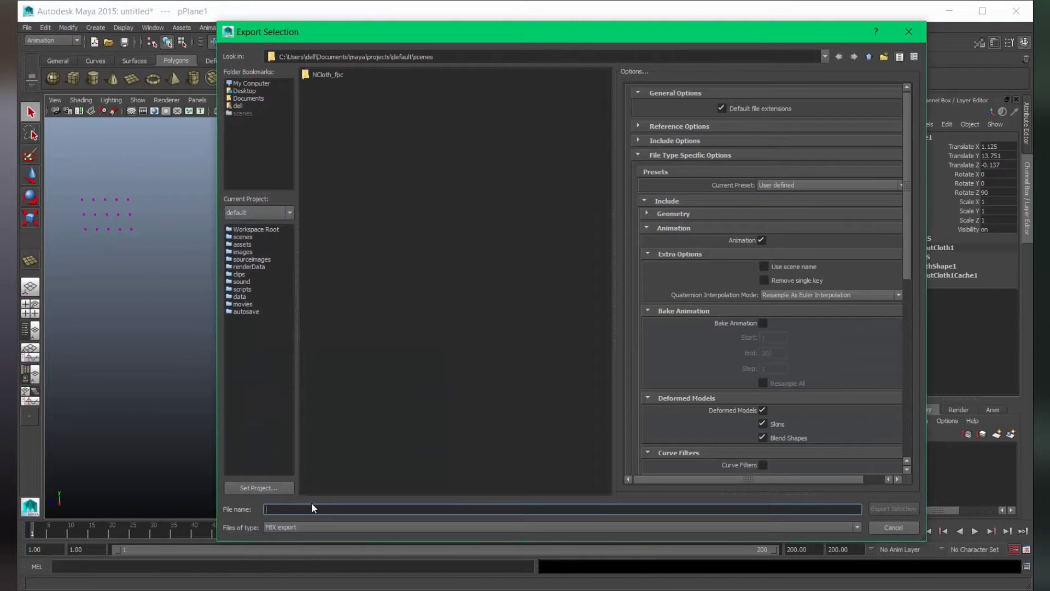
text(nCloth)
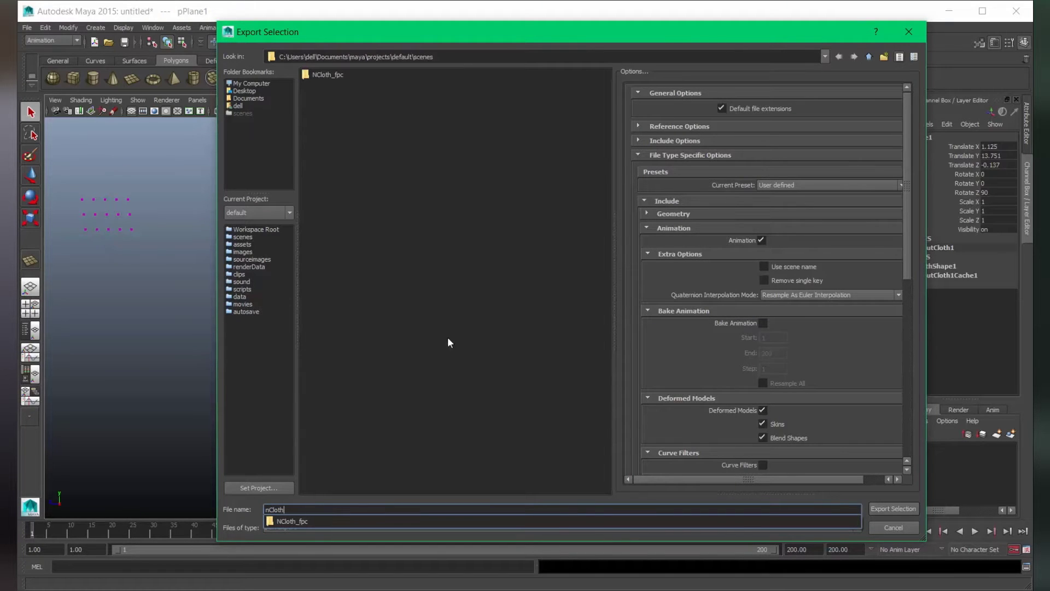
drag(908, 191, 882, 355)
click(788, 287)
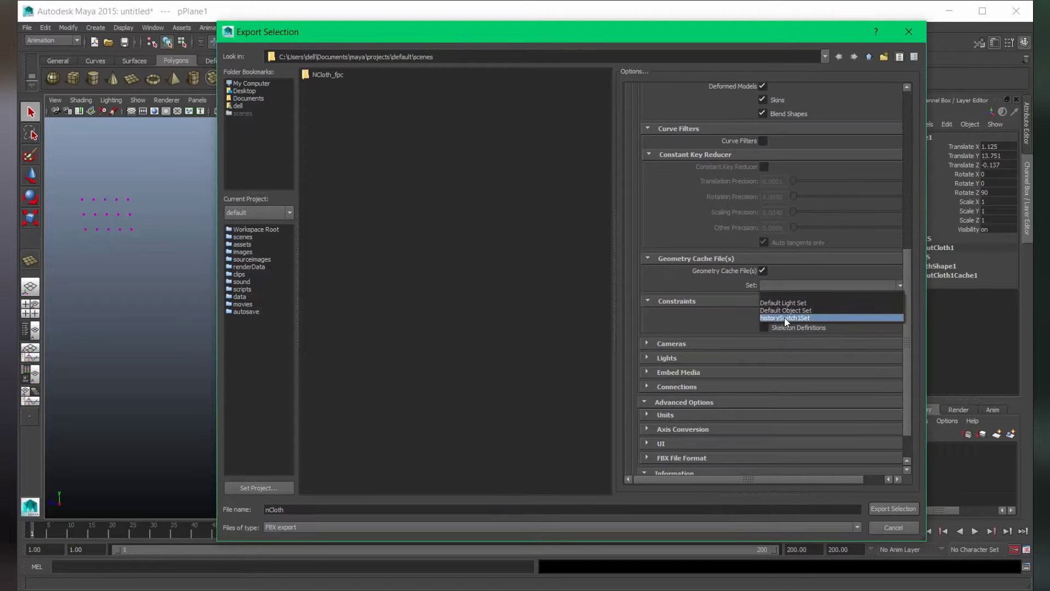
click(787, 318)
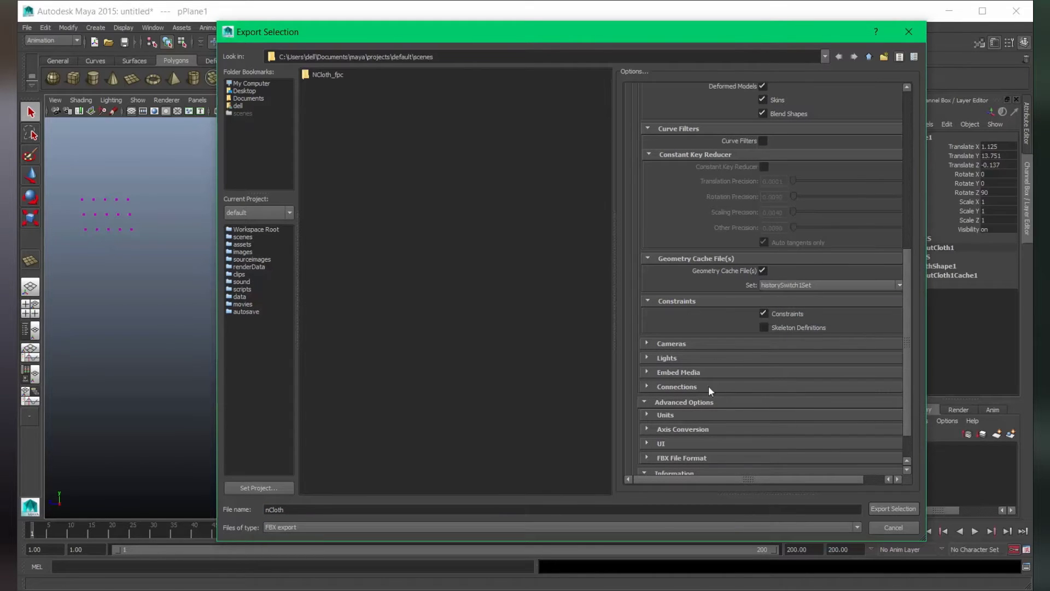
click(879, 508)
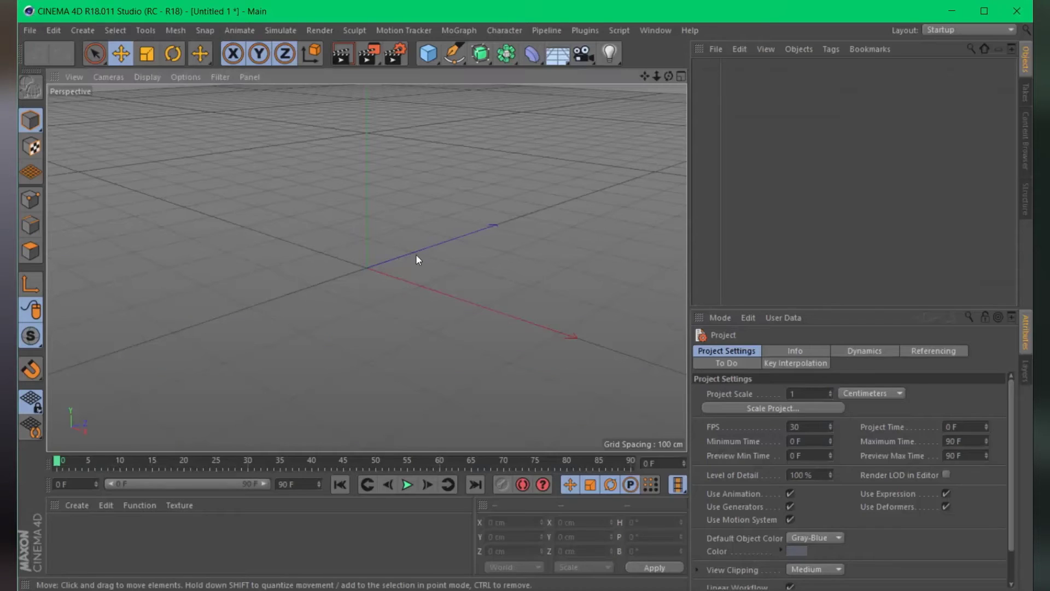
- Open nCloth.fbx, accepting the default FBX import settings
click(31, 30)
click(46, 64)
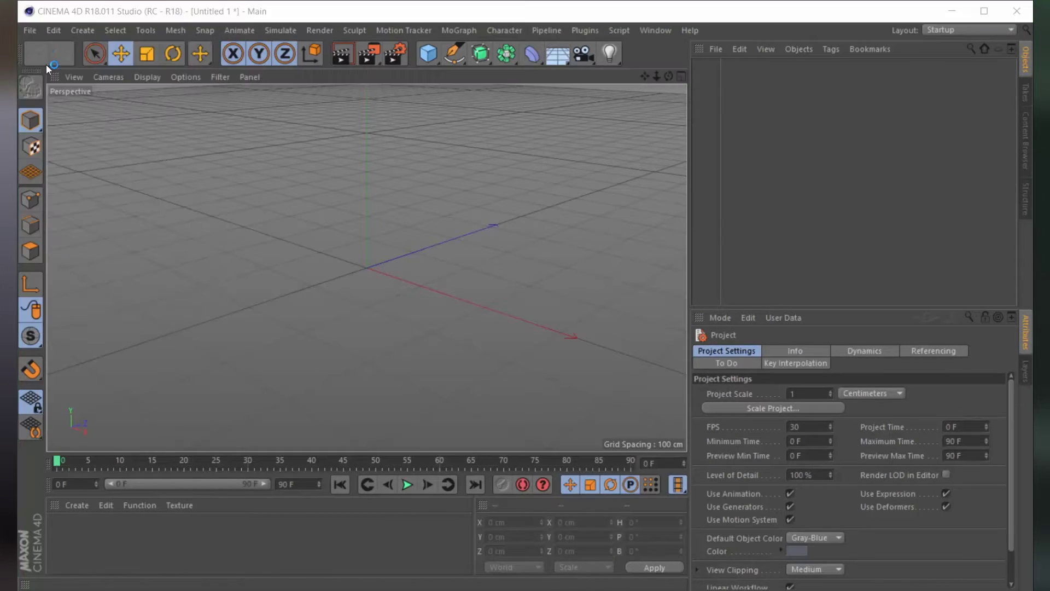
click(389, 192)
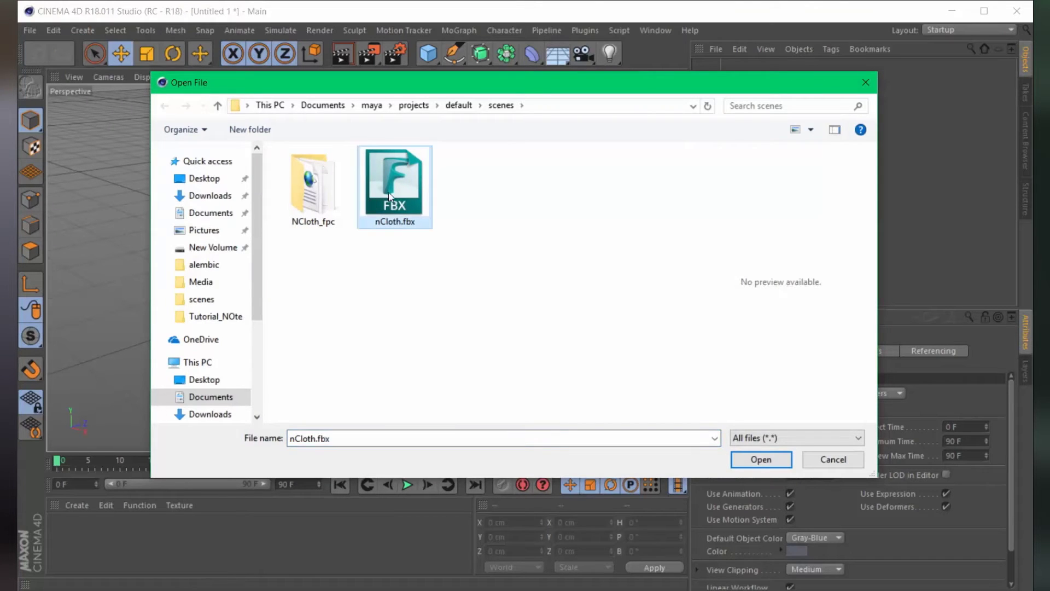
click(761, 460)
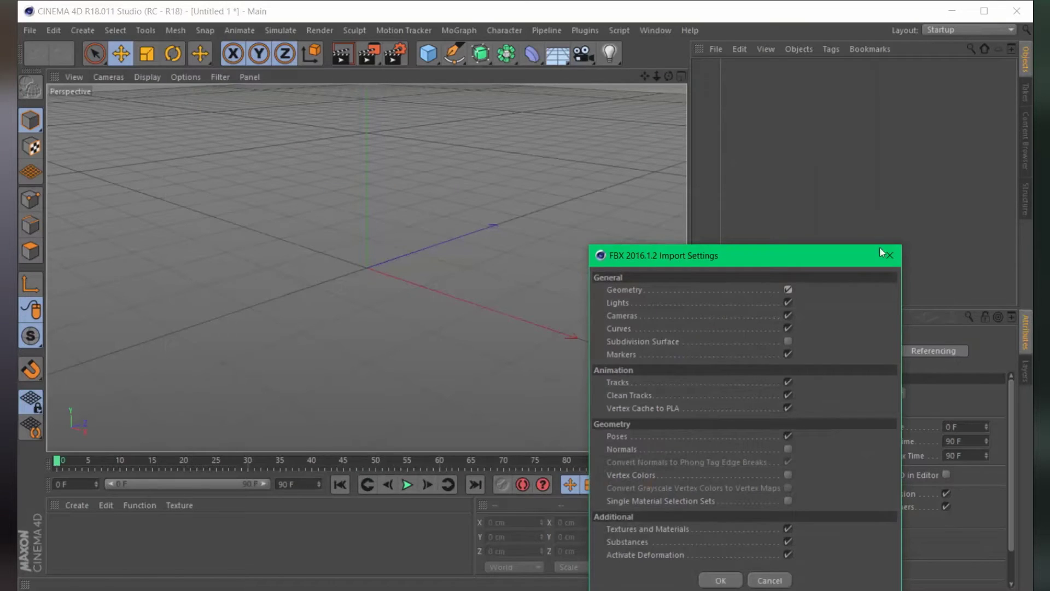
click(444, 428)
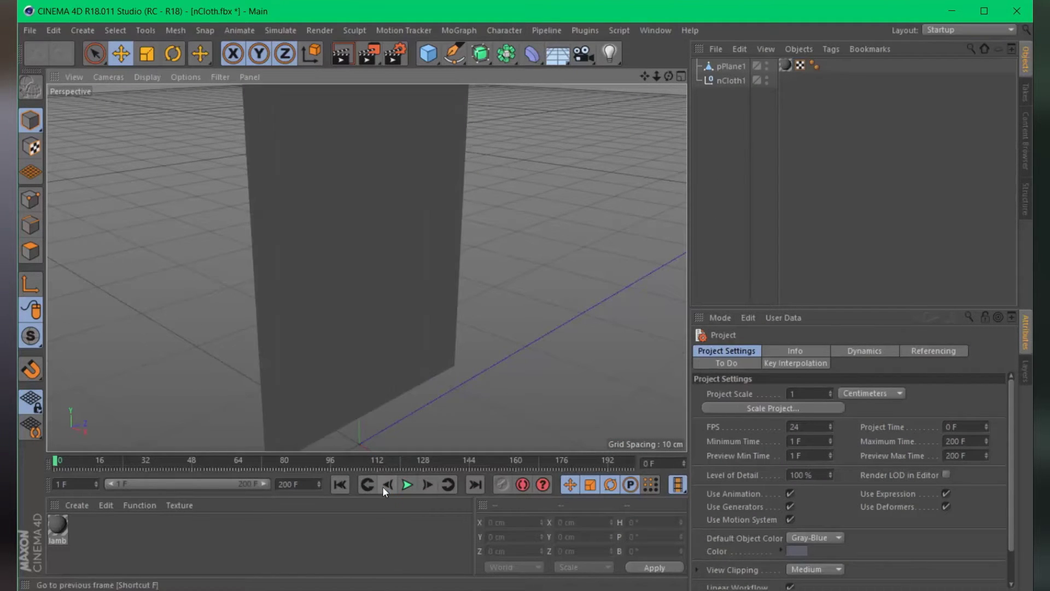
- Play the imported cloth animation, then rewind to the first frame and replay it
scroll(354, 302, down, 5)
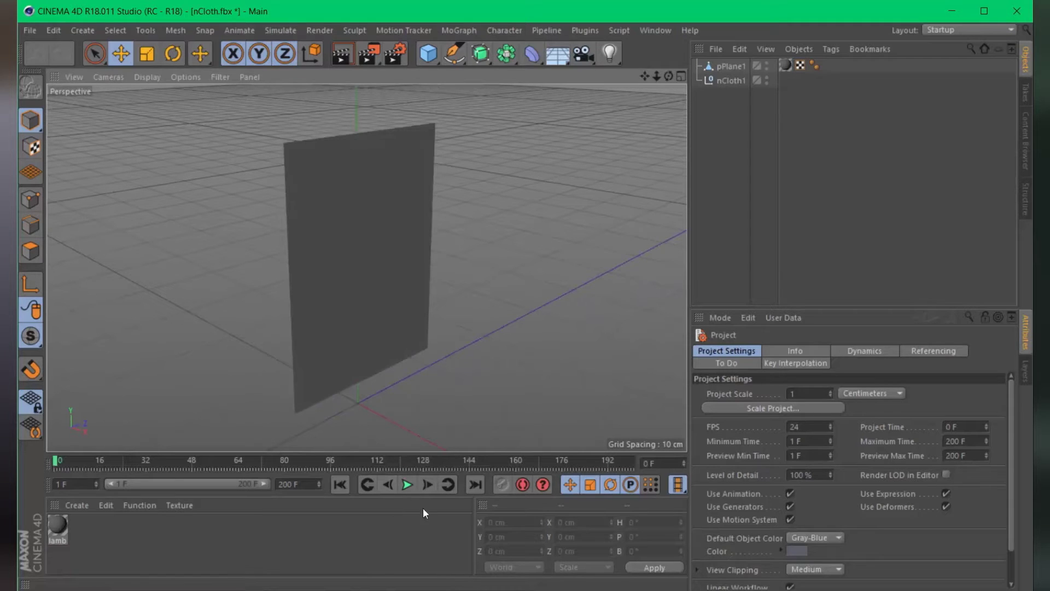
click(408, 484)
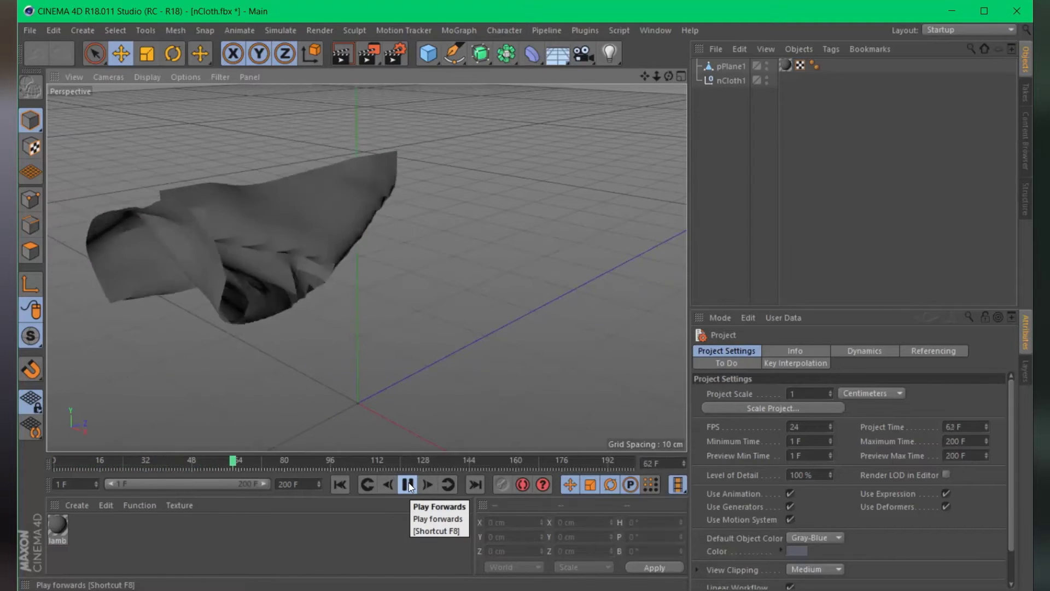
click(407, 484)
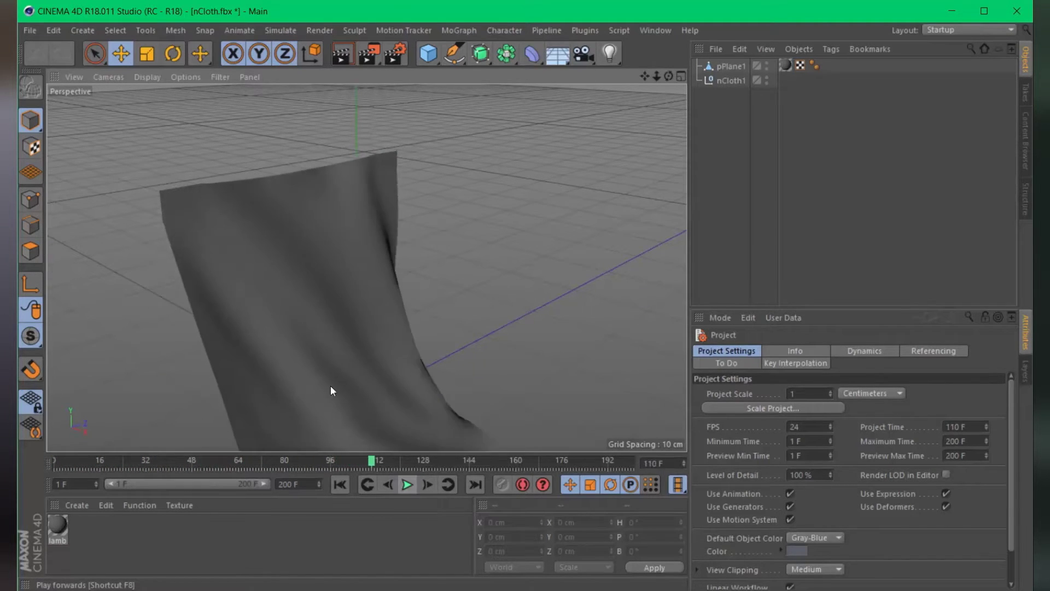
alt+drag(392, 430, 608, 288)
click(344, 485)
click(407, 484)
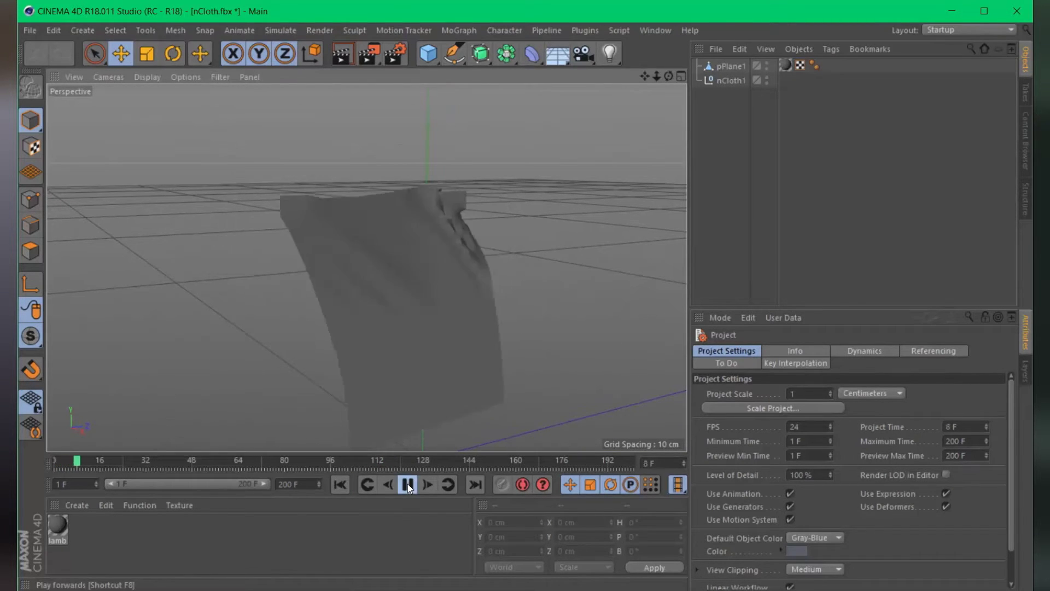
- Add a Subdivision Surface and place pPlane1 inside it
click(478, 53)
click(538, 74)
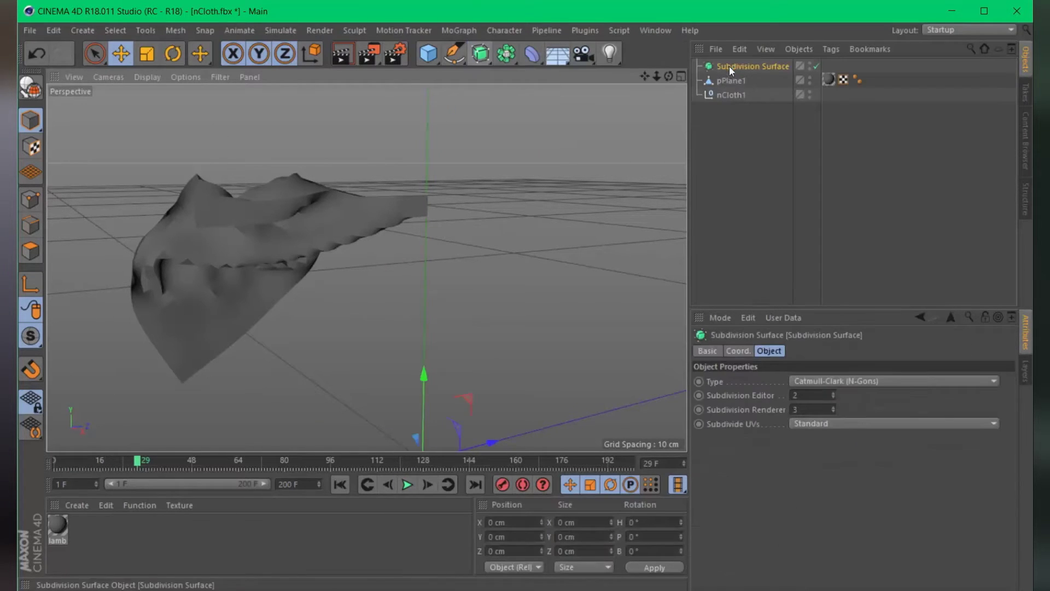
drag(732, 80, 740, 66)
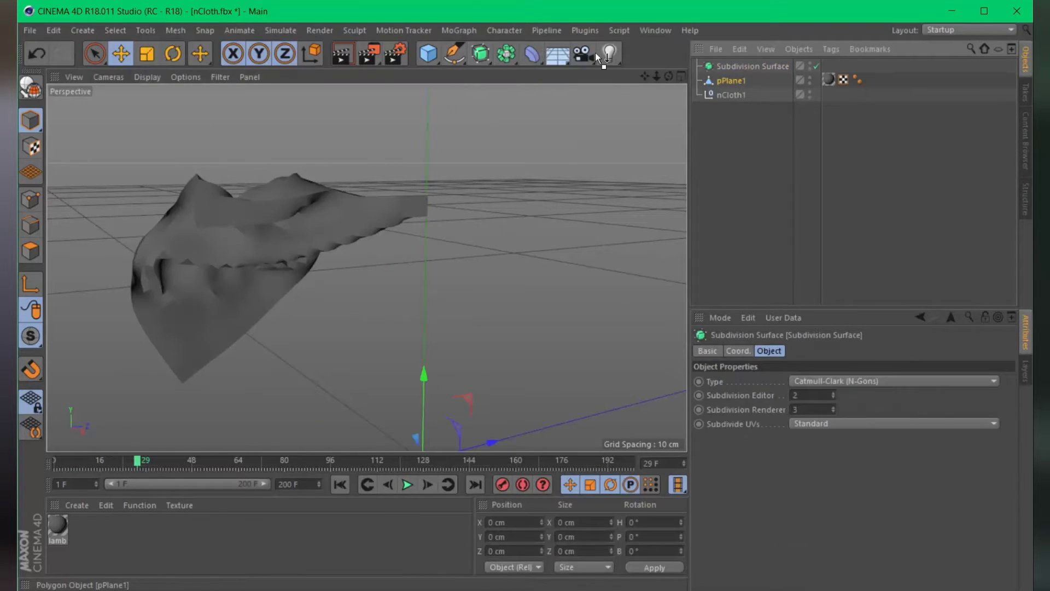
alt+drag(398, 209, 405, 209)
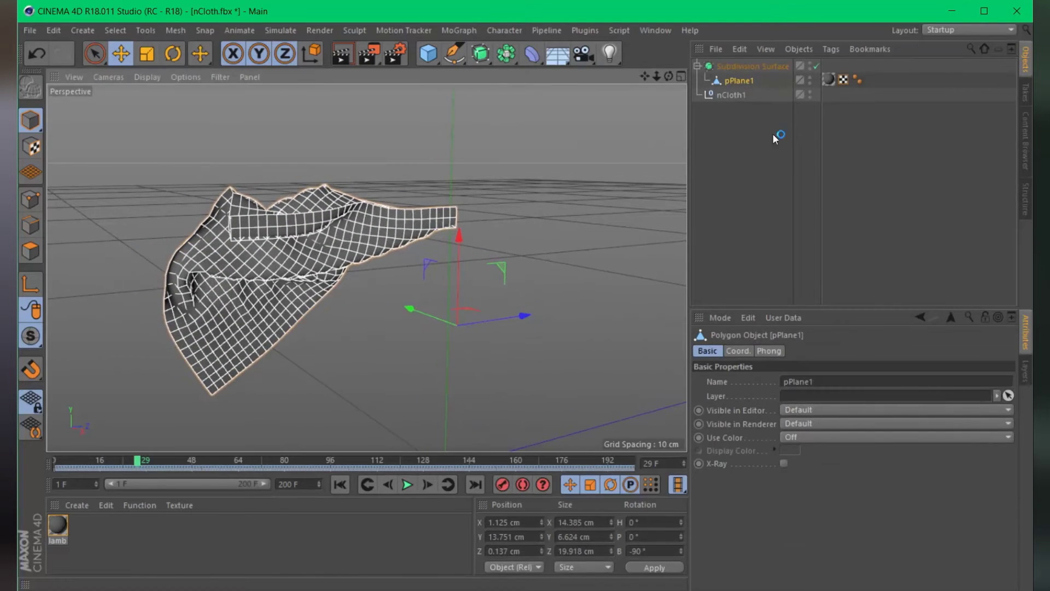
click(775, 135)
click(735, 67)
- Check the smoothed cloth, then create a new material, Mat, and open it for editing
click(724, 166)
scroll(377, 213, up, 3)
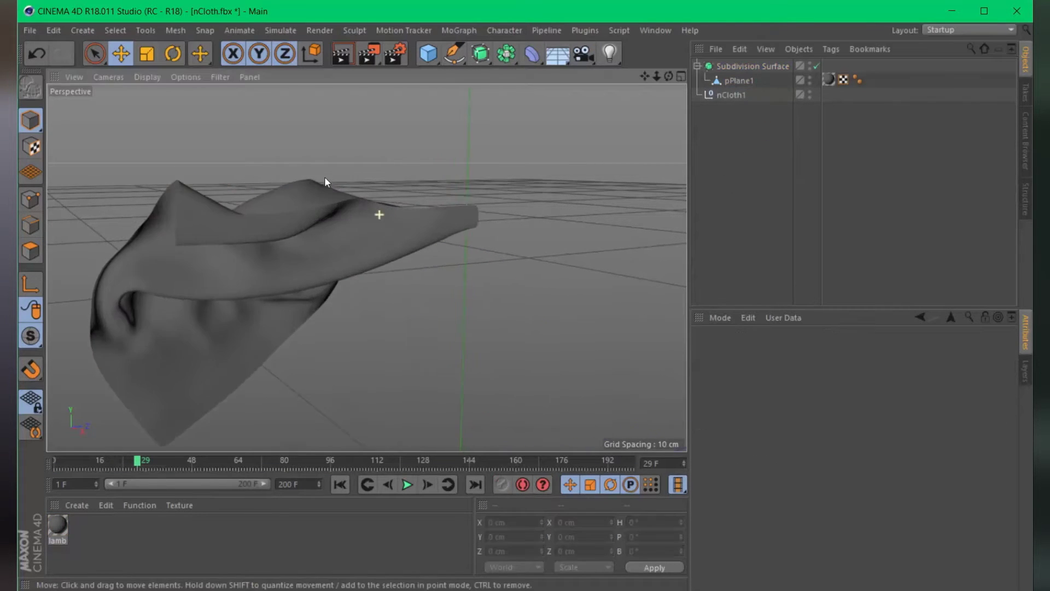
alt+drag(324, 177, 302, 168)
double_click(206, 547)
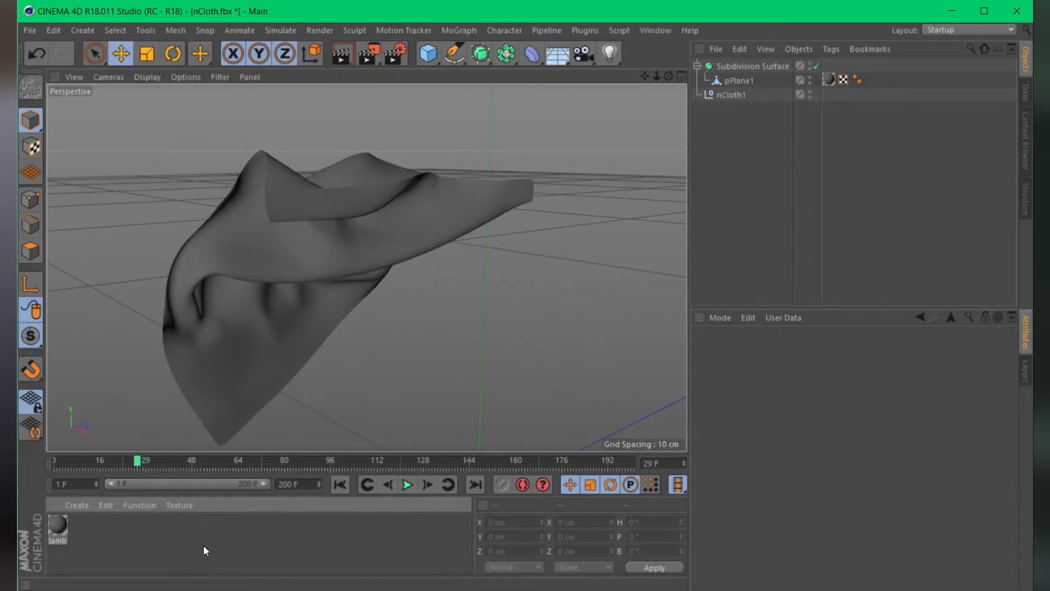
double_click(60, 527)
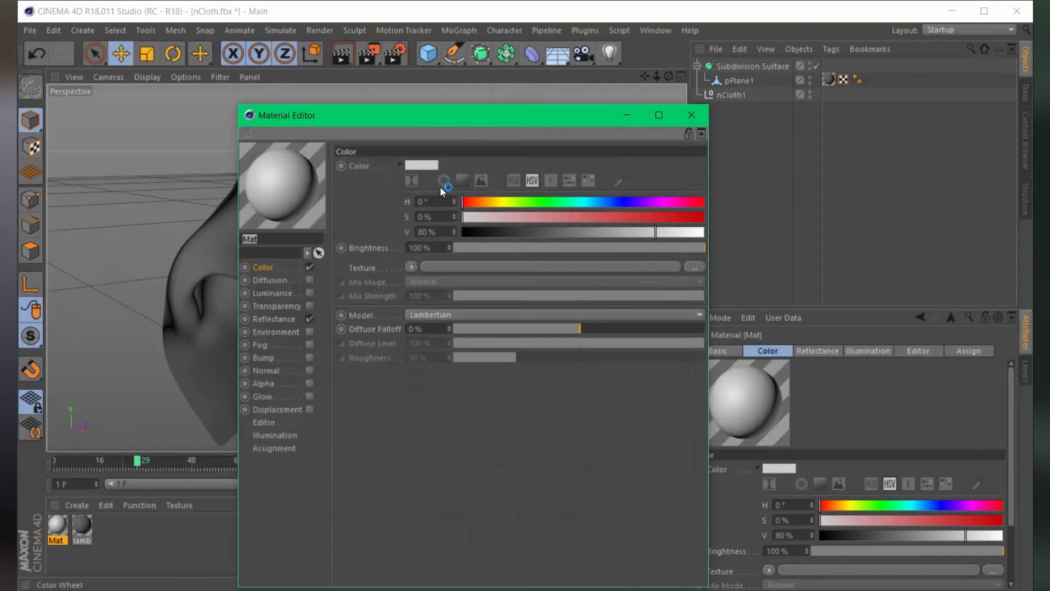
- Colour the Mat material blue: H 207°, S 84%, V 93%
click(535, 202)
click(525, 203)
click(639, 217)
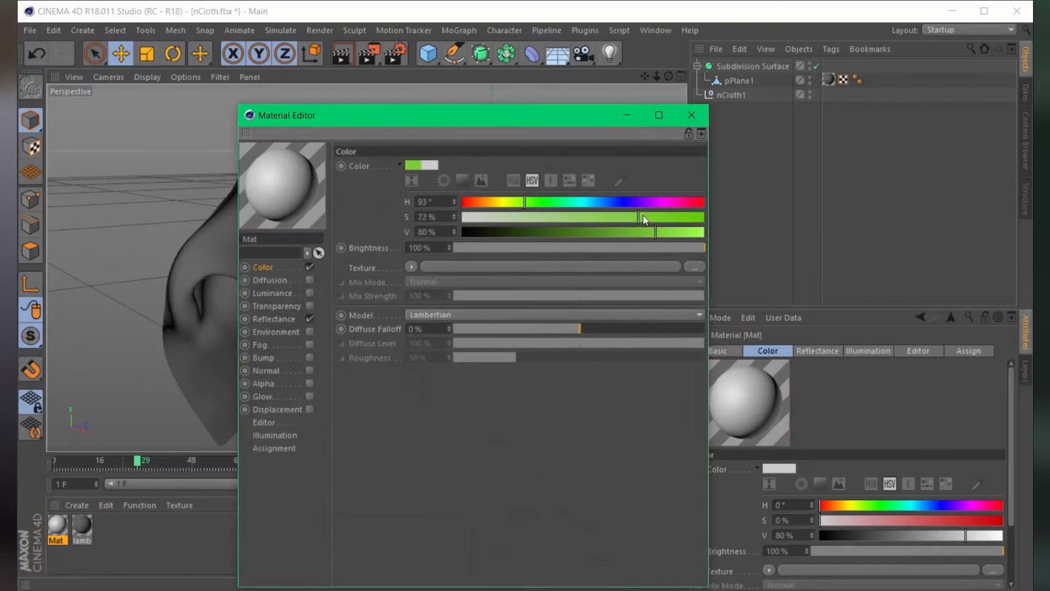
drag(656, 228, 687, 232)
drag(529, 203, 599, 202)
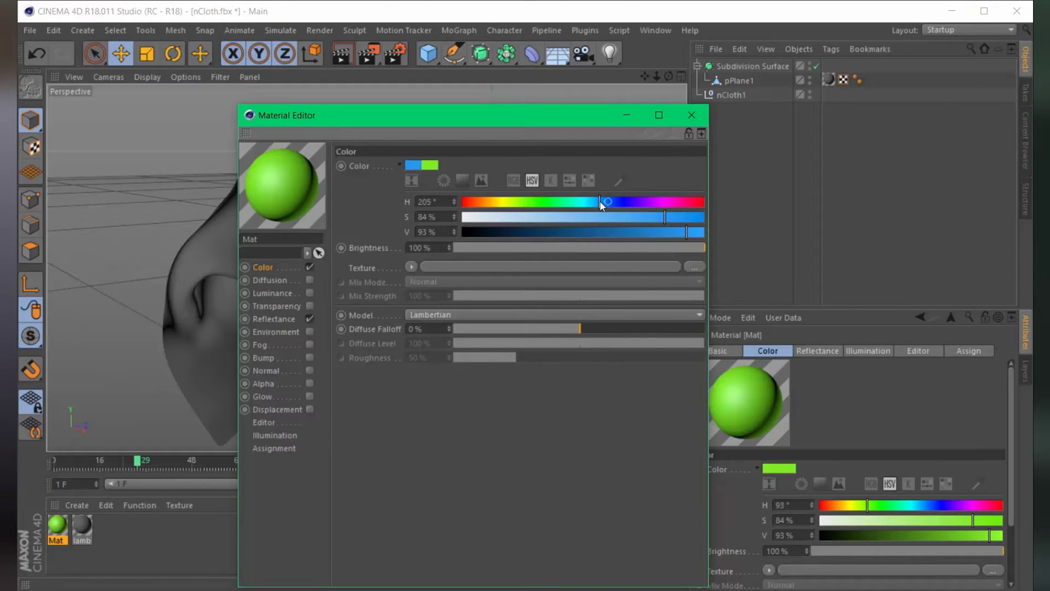
click(691, 115)
- Apply Mat to the cloth and preview it with a render of the view
drag(65, 524, 266, 290)
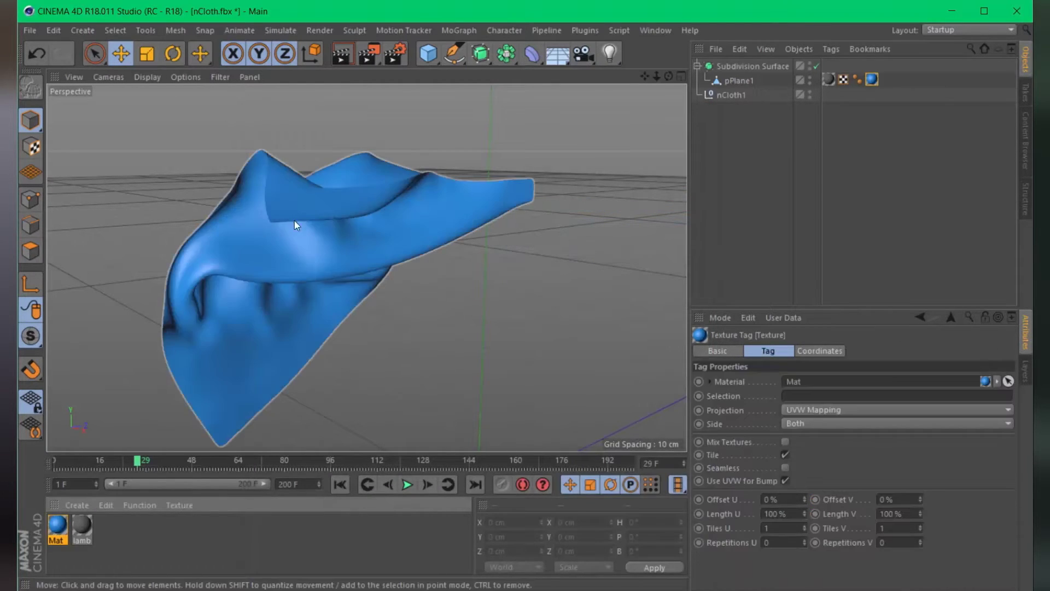
click(341, 54)
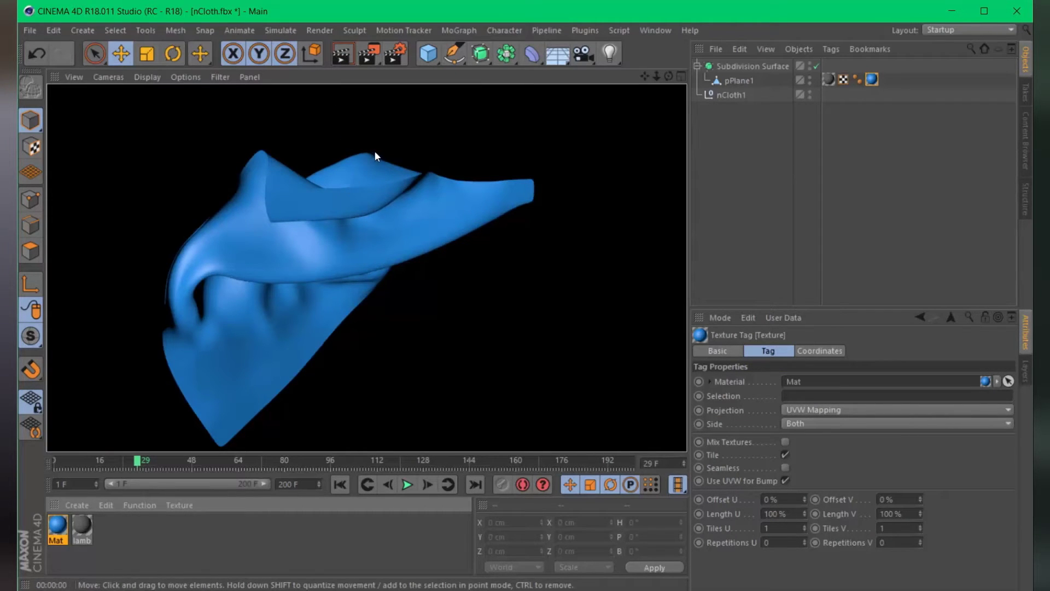
click(305, 121)
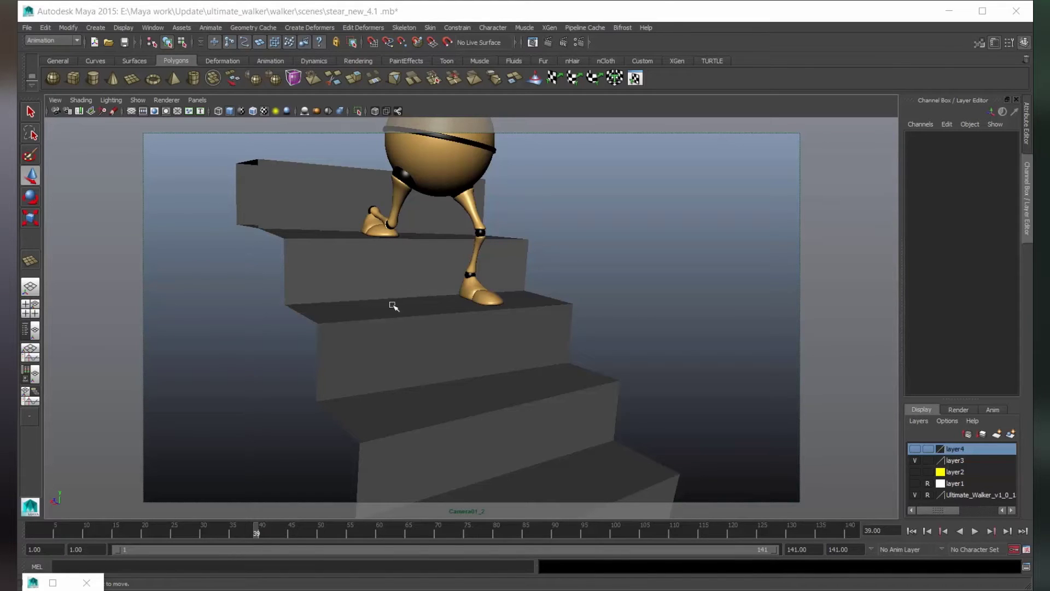
- Play the walker animation, stop it at frame 42, and scrub back to frame 36
key(alt+v)
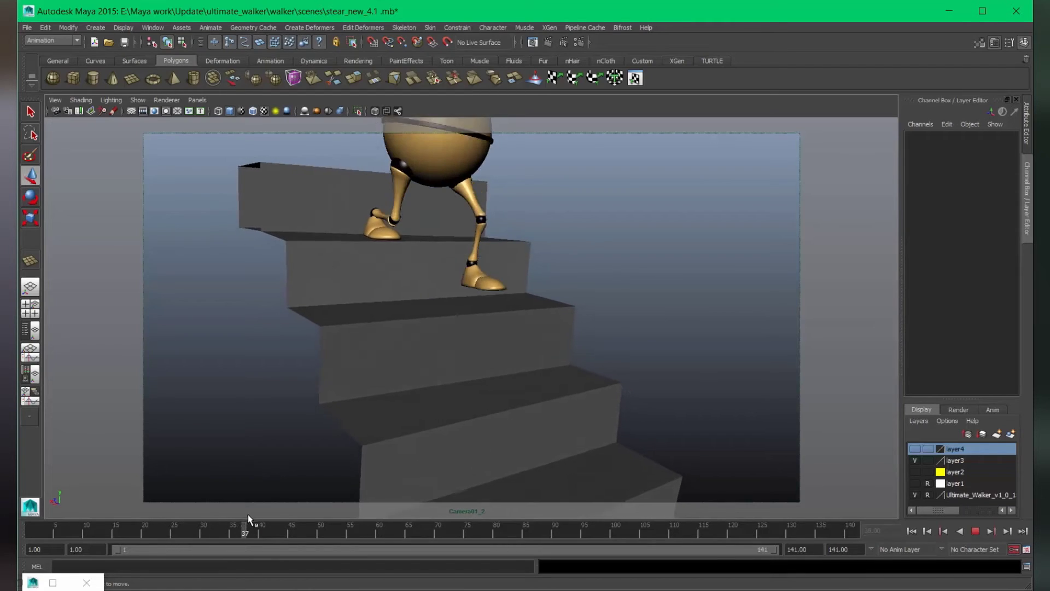
click(272, 520)
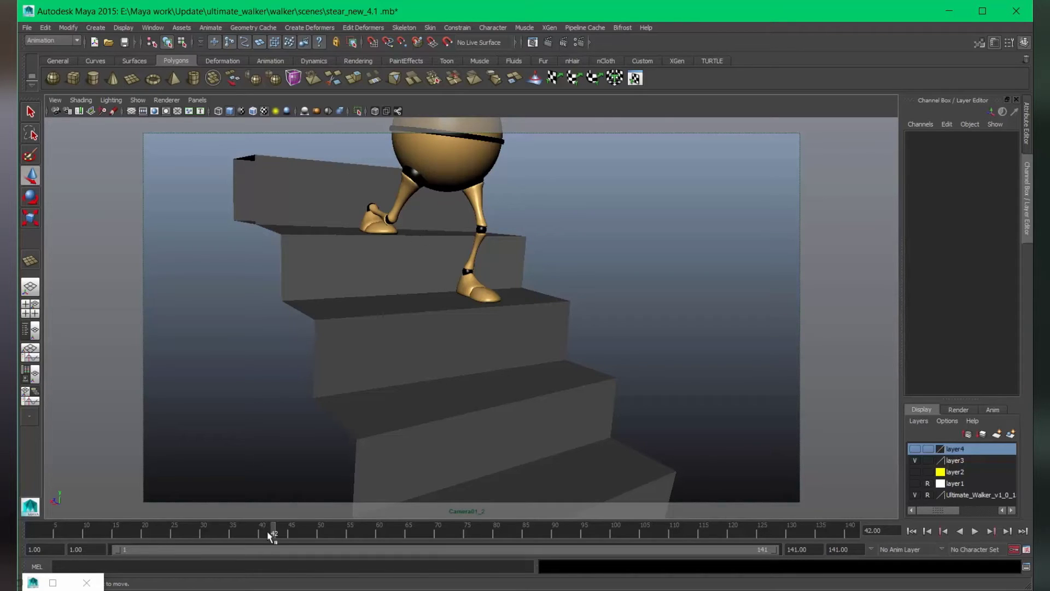
drag(272, 536, 239, 535)
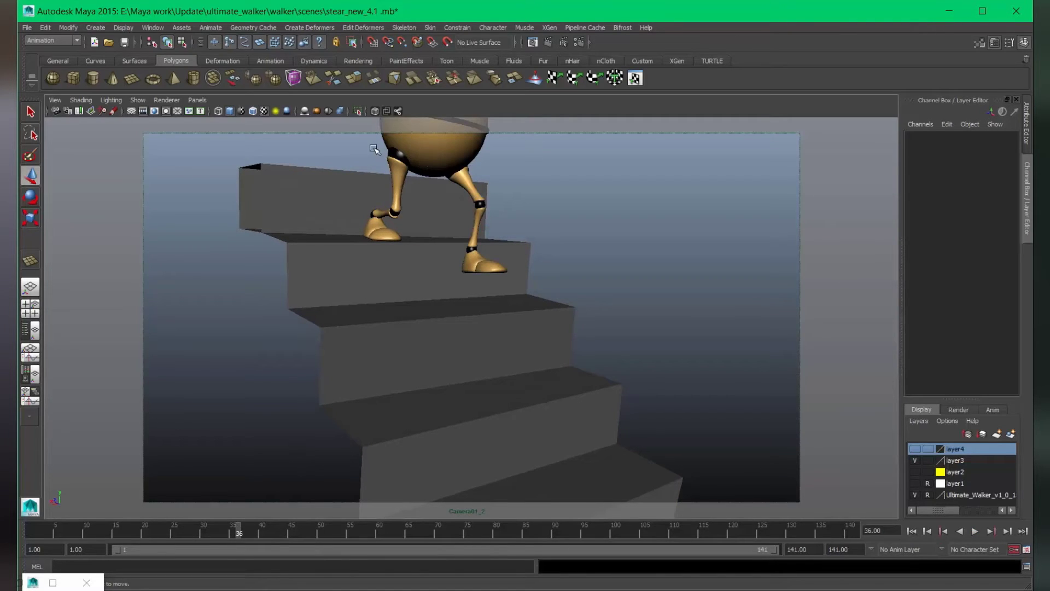
- Select Ultimate_Walker in the Outliner and bring up Pipeline Cache > Alembic Cache options
click(153, 27)
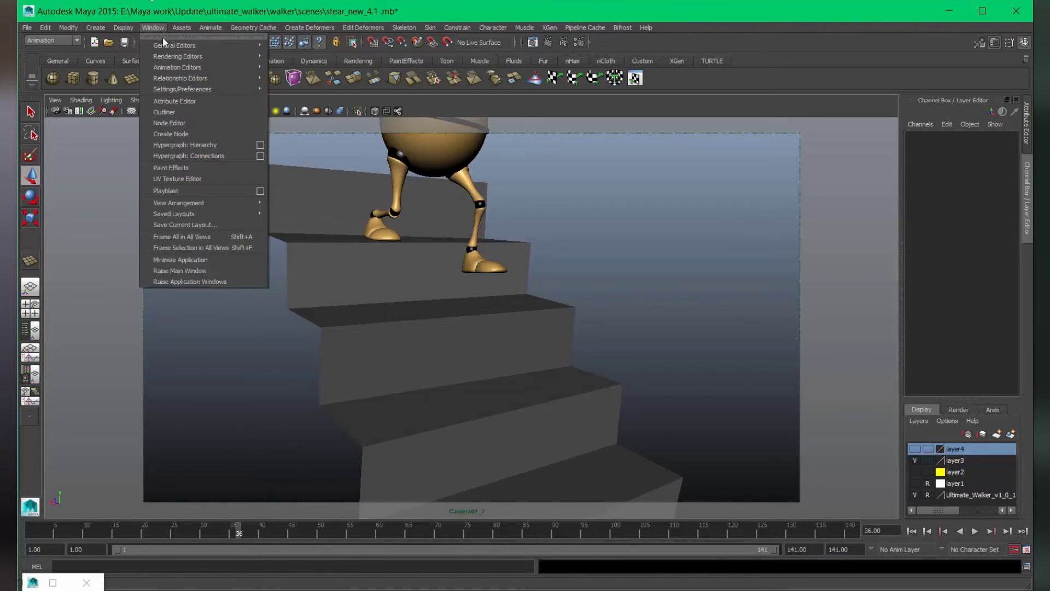
click(174, 113)
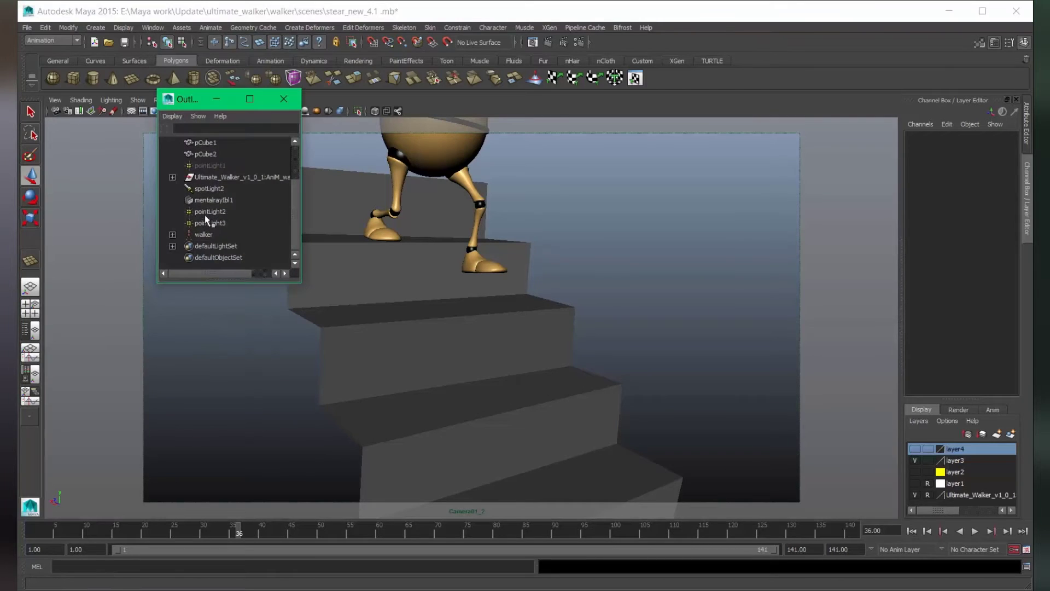
click(218, 177)
drag(188, 99, 508, 212)
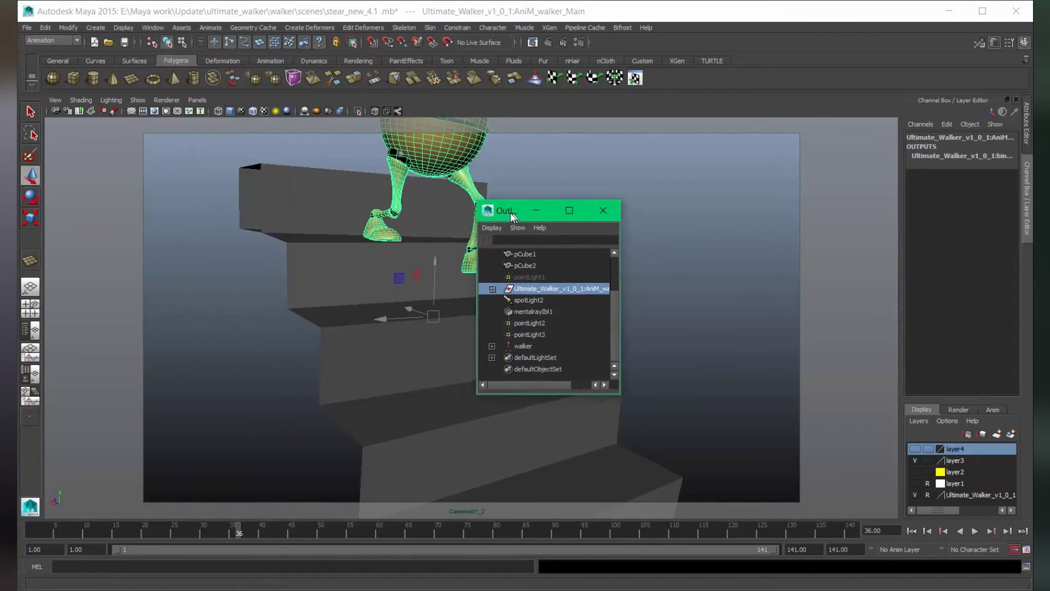
click(534, 213)
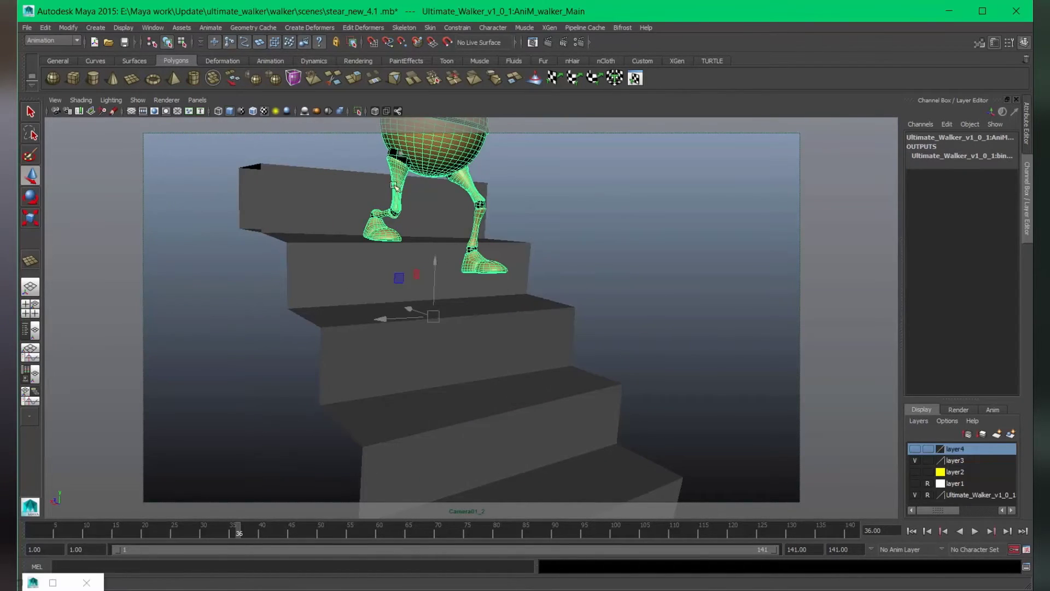
click(588, 28)
mouse_move(598, 46)
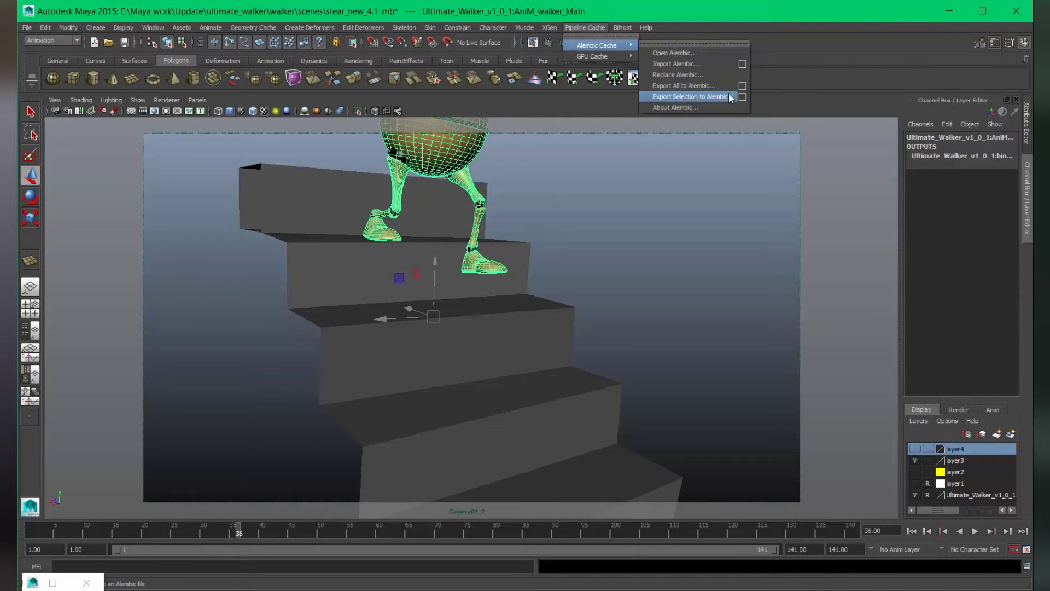
- Export the selected walker to Alembic, replacing the existing Walker.abc file
click(714, 97)
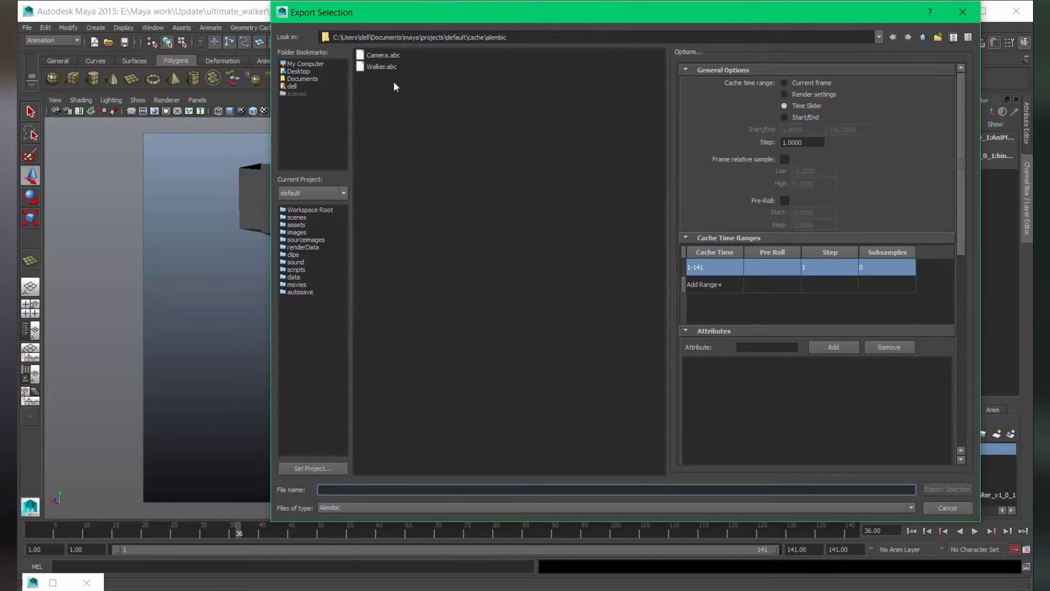
click(378, 66)
click(937, 490)
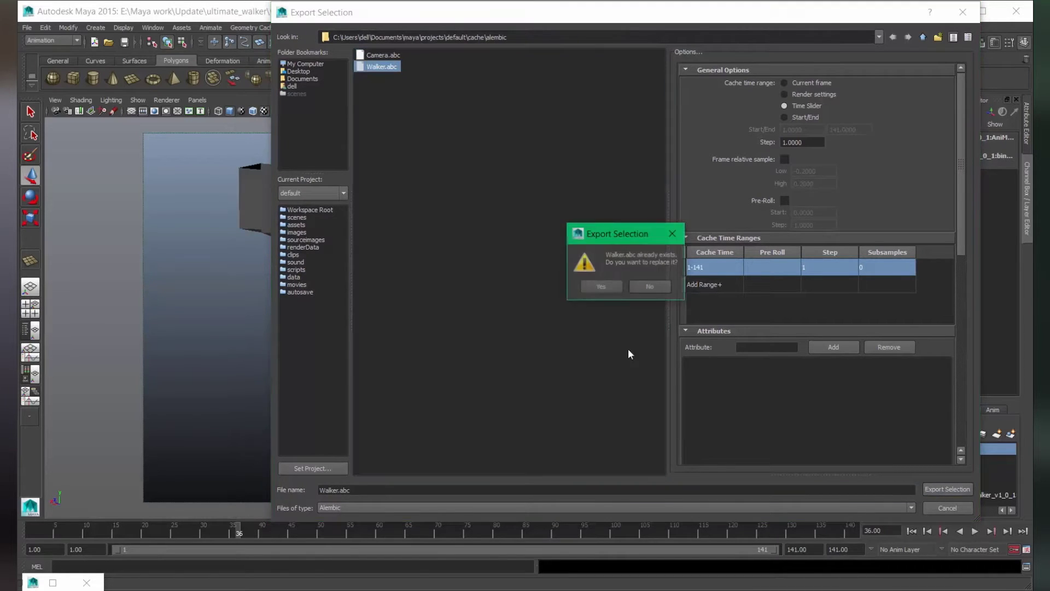
click(606, 281)
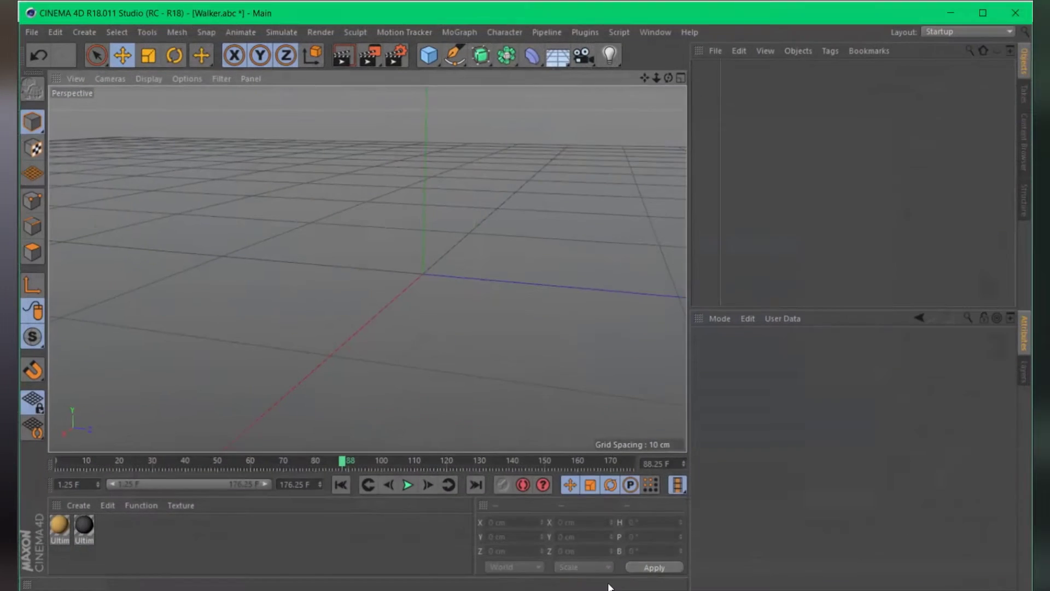
- Open Walker.abc from default/cache/alembic, accepting the project prompt and default Alembic import settings
click(29, 29)
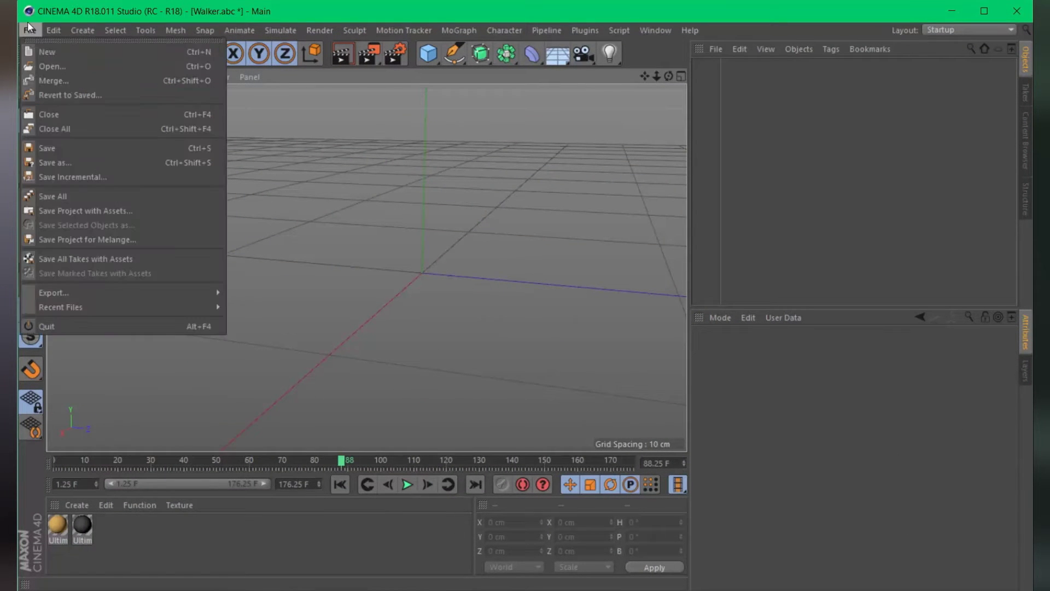
click(52, 65)
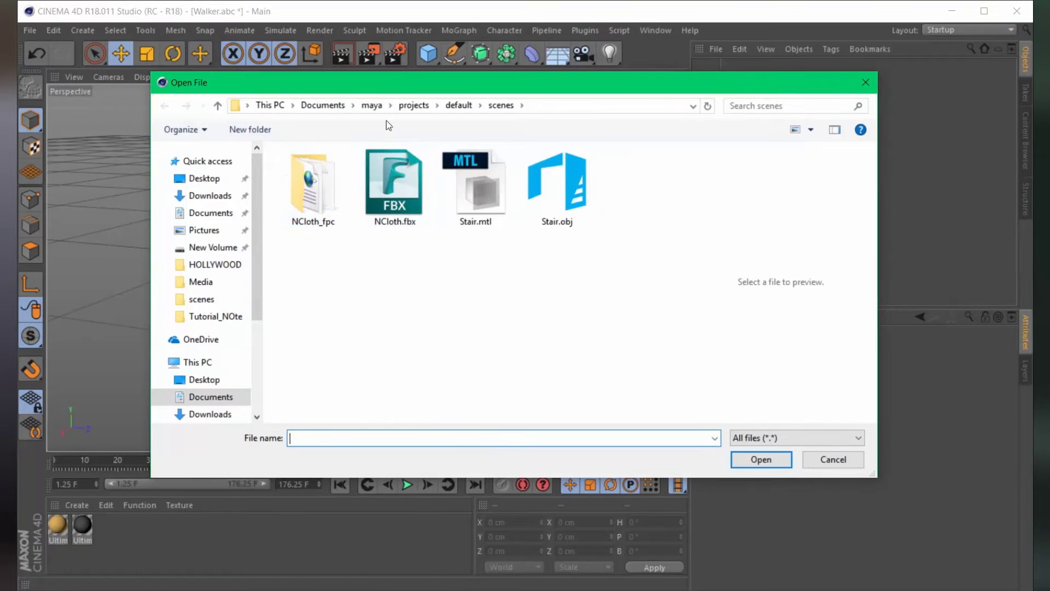
click(414, 105)
double_click(307, 171)
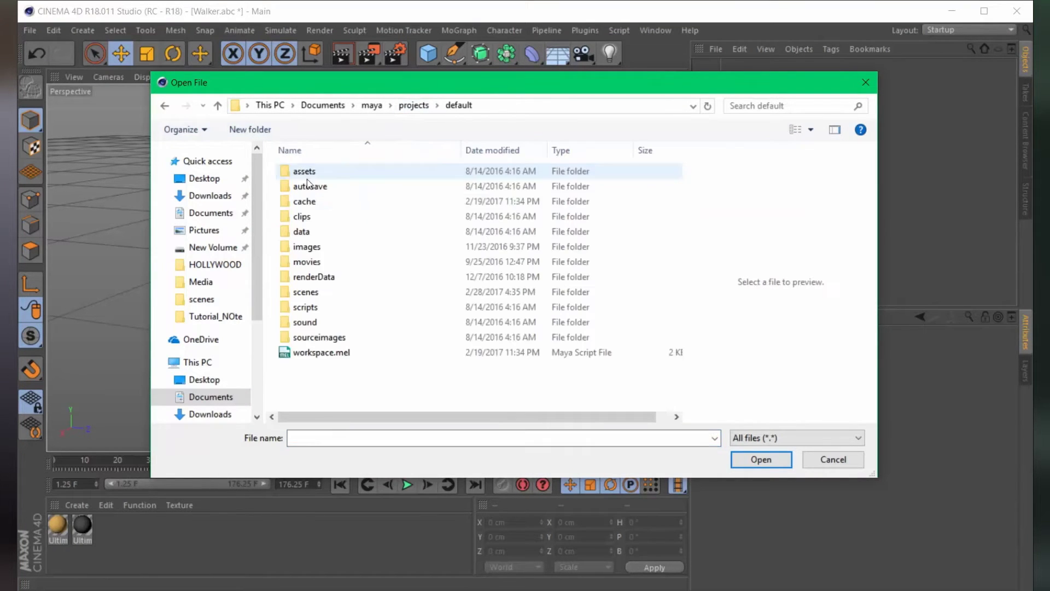
double_click(311, 200)
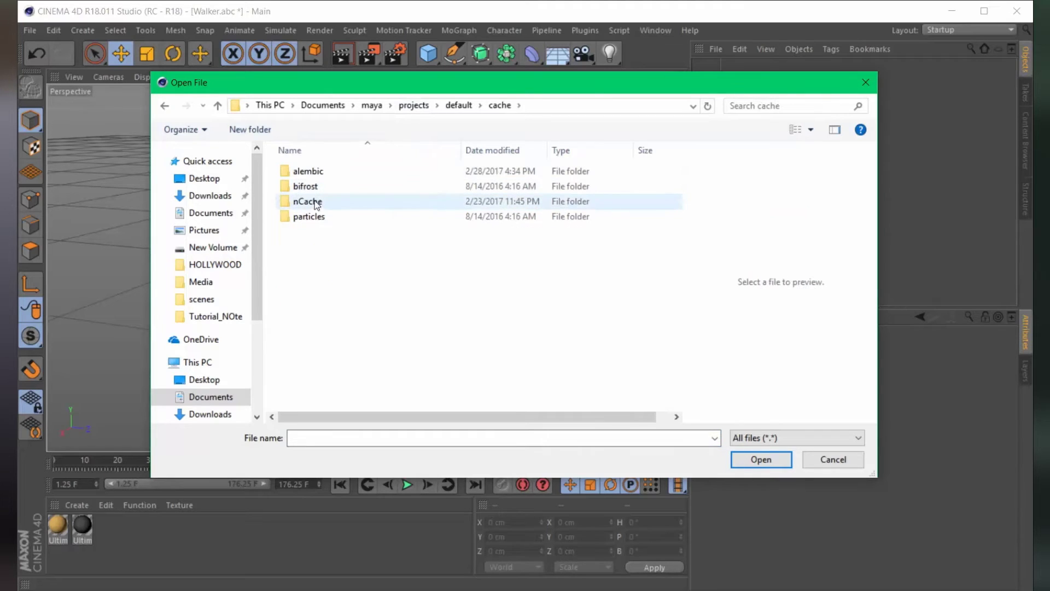
double_click(308, 171)
click(314, 186)
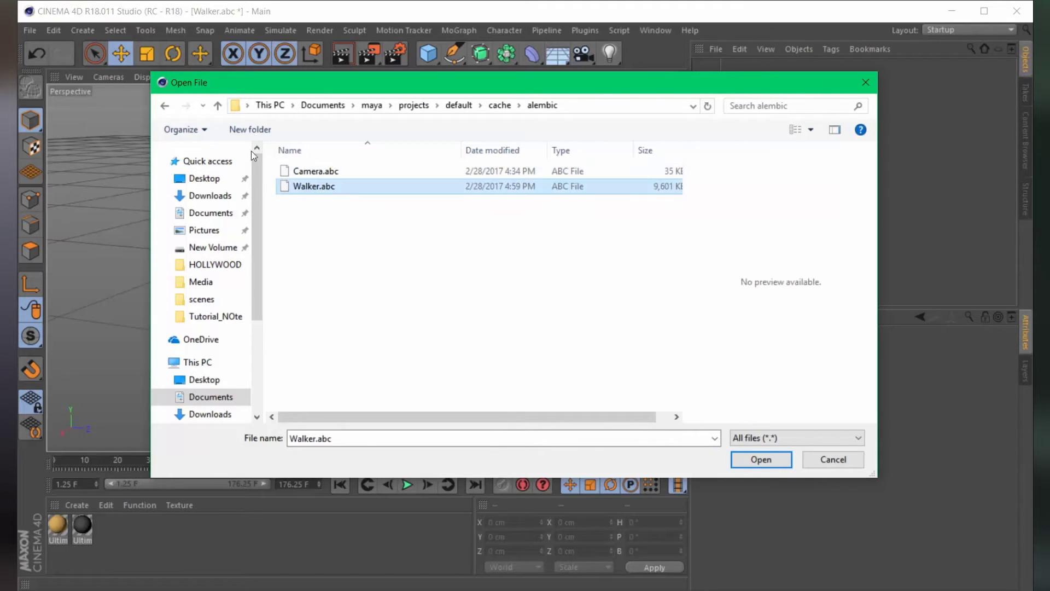
click(761, 459)
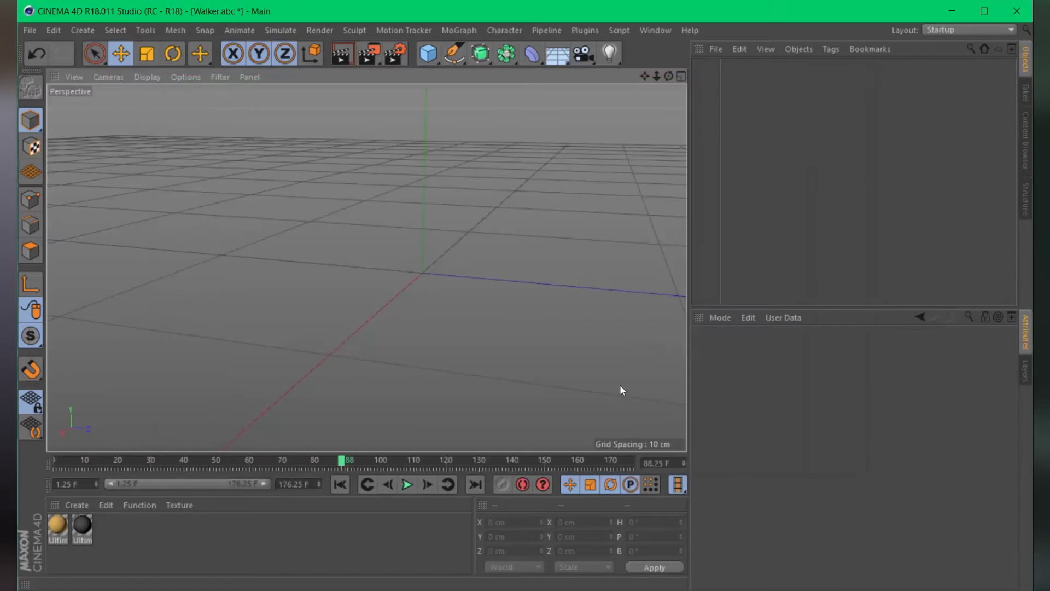
key(Return)
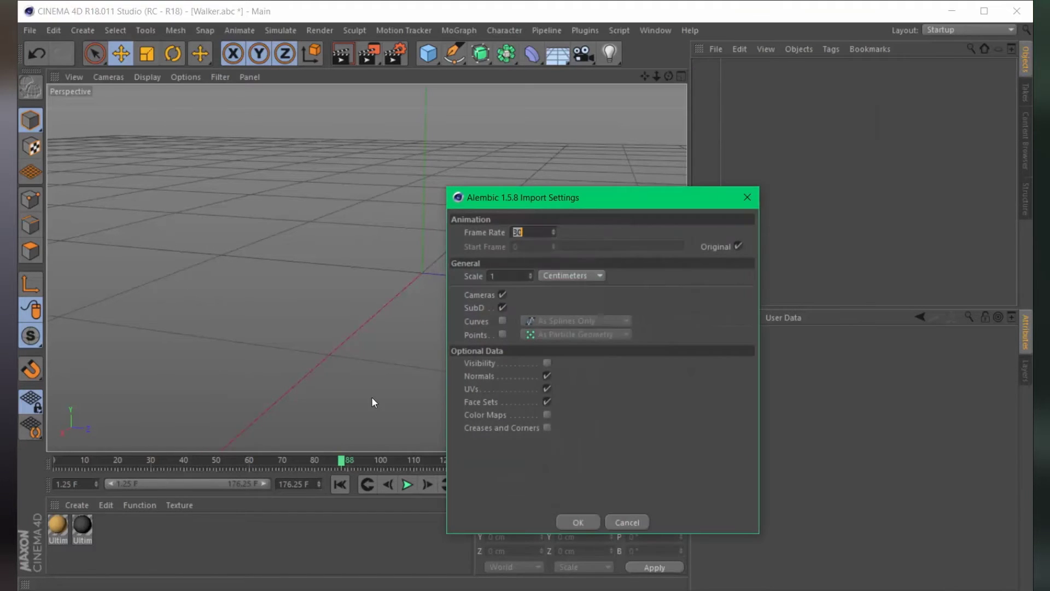
key(Return)
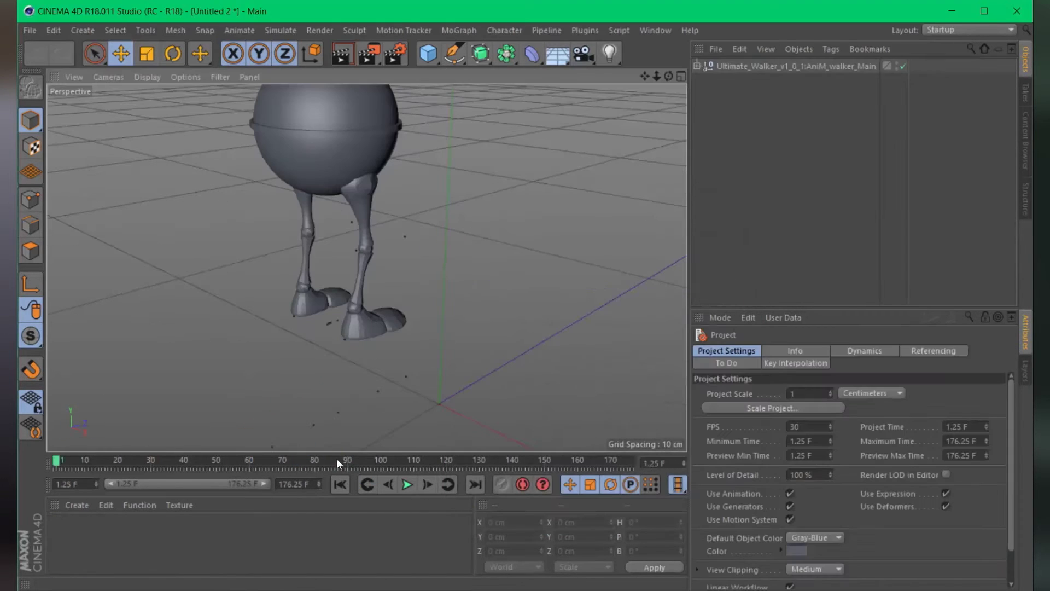
drag(77, 460, 65, 438)
mouse_move(383, 453)
mouse_down()
mouse_move(375, 411)
mouse_move(393, 423)
mouse_move(395, 453)
mouse_up()
alt+drag(439, 403, 401, 305)
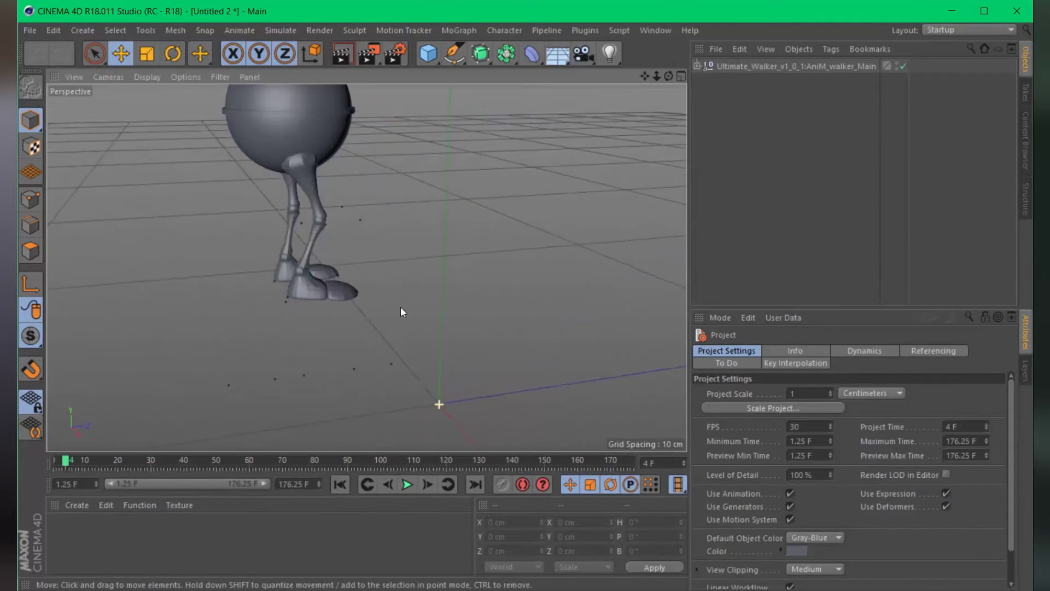
mouse_move(495, 304)
alt+mouse_down()
mouse_move(397, 285)
mouse_move(363, 291)
mouse_move(399, 324)
mouse_move(389, 435)
alt+mouse_up()
click(407, 484)
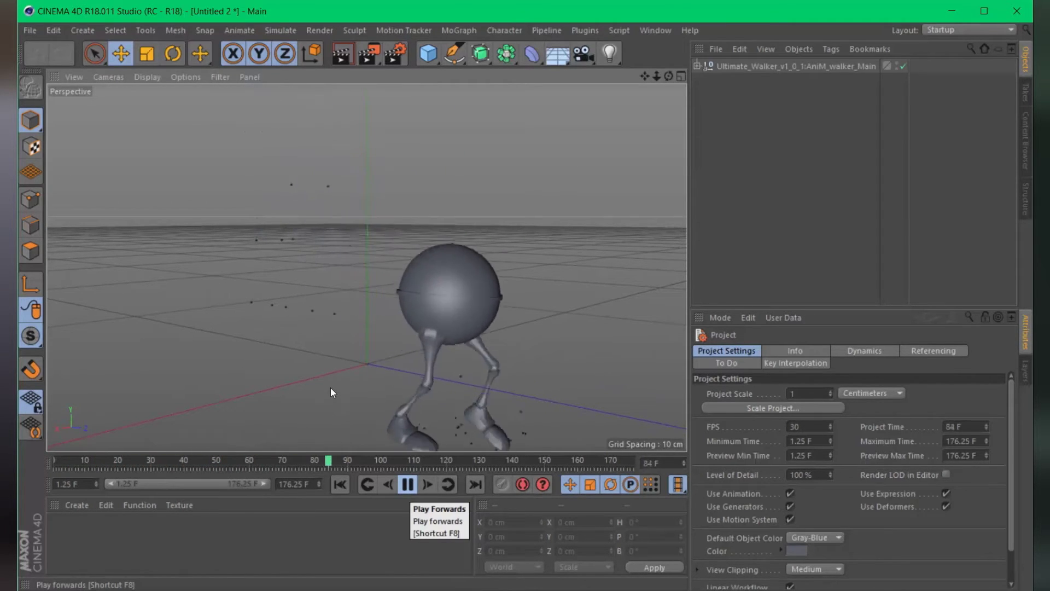
drag(405, 464, 48, 440)
alt+drag(423, 303, 392, 311)
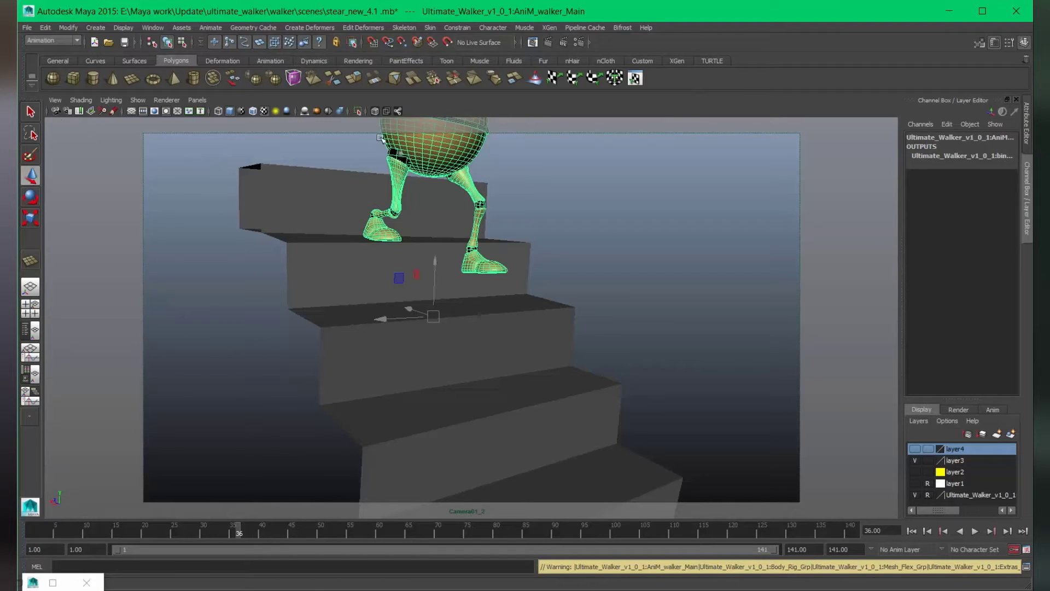
- Select Camera01_2 through the viewport panel and check the available cameras under Panels
click(202, 104)
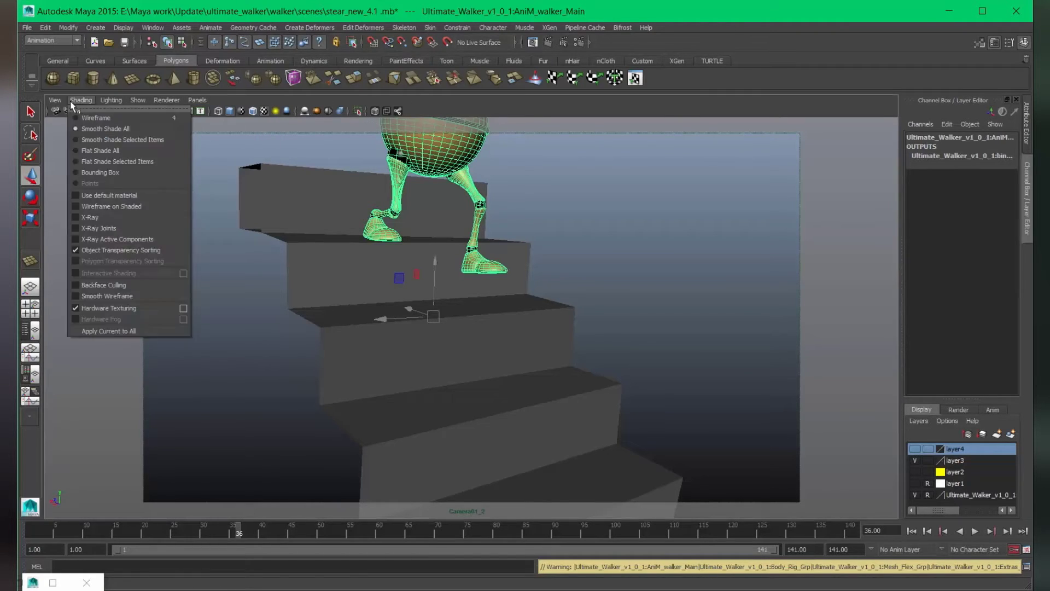
click(239, 187)
click(240, 187)
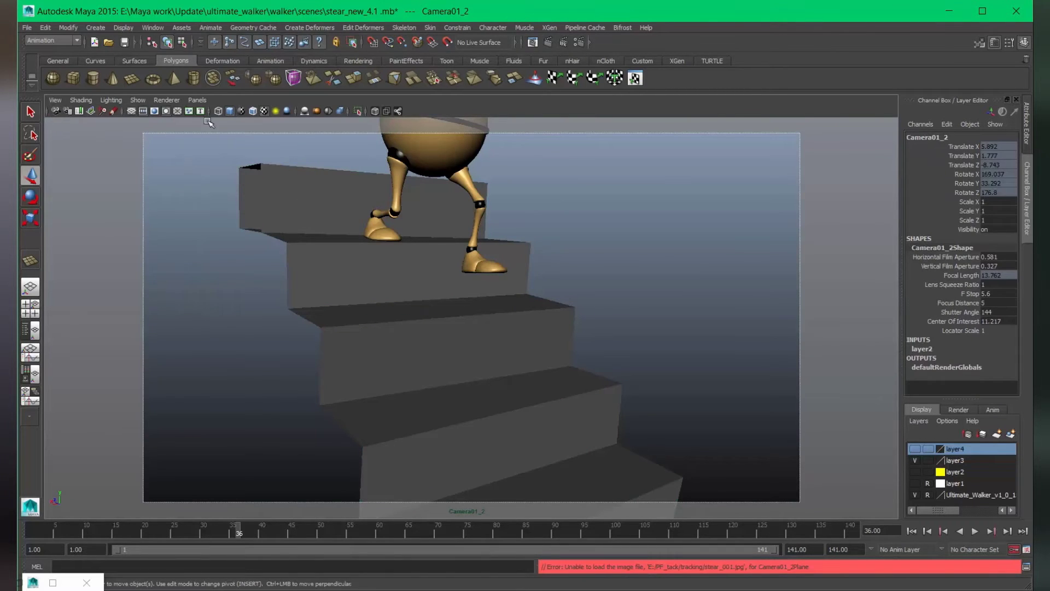
click(197, 100)
mouse_move(229, 111)
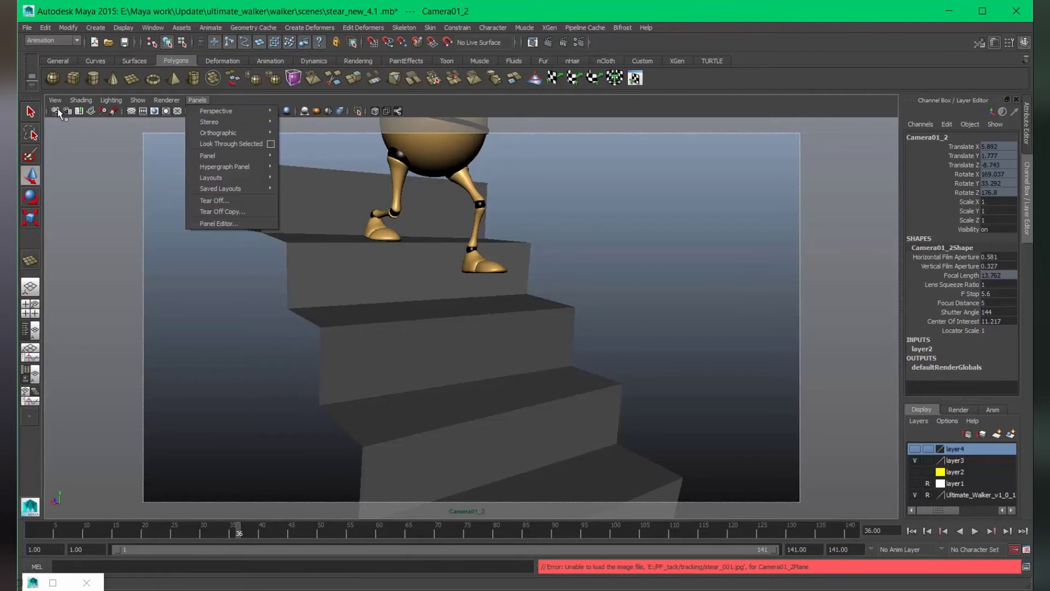
- Export Camera01_2 via Alembic Cache > Export Selection, replacing the existing Camera.abc
click(122, 137)
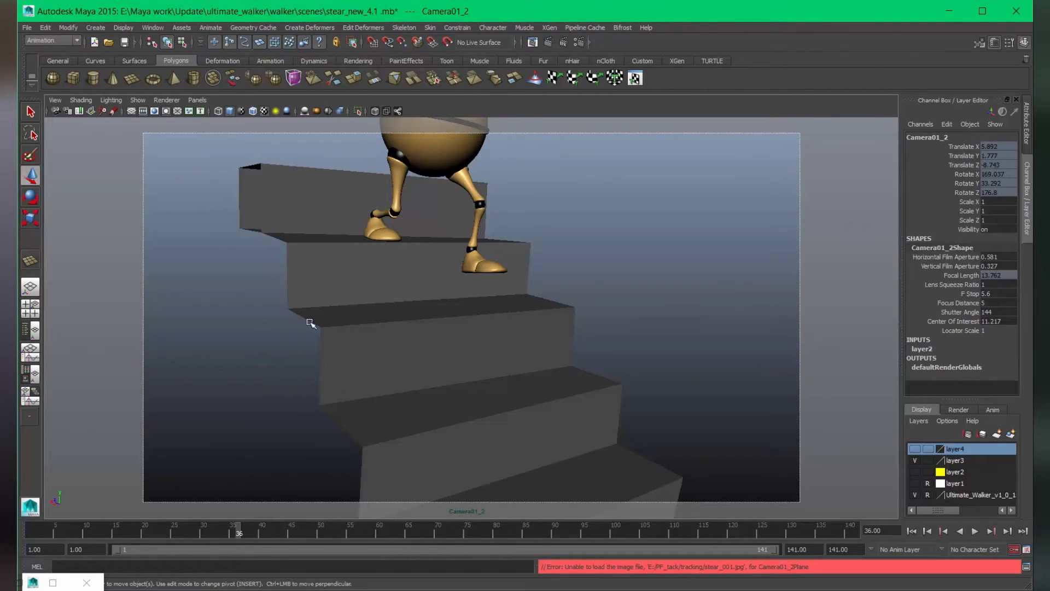
click(588, 28)
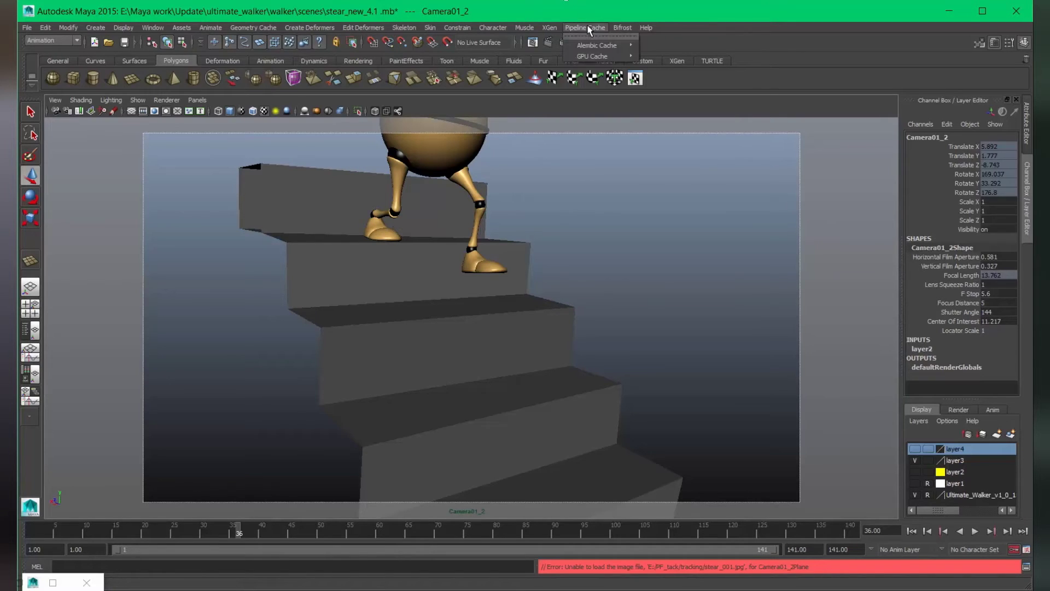
mouse_move(614, 49)
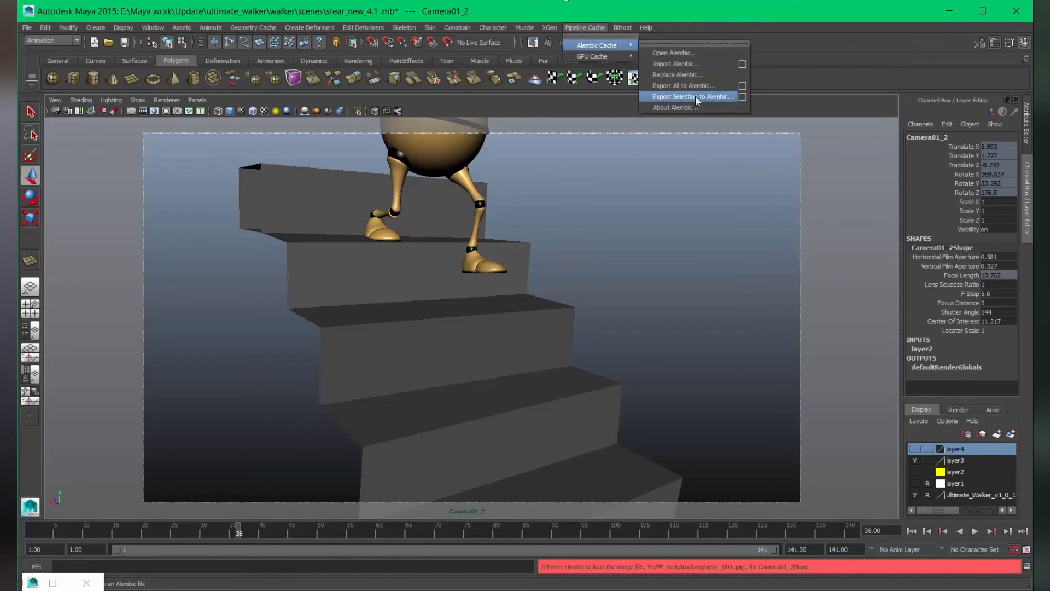
click(719, 96)
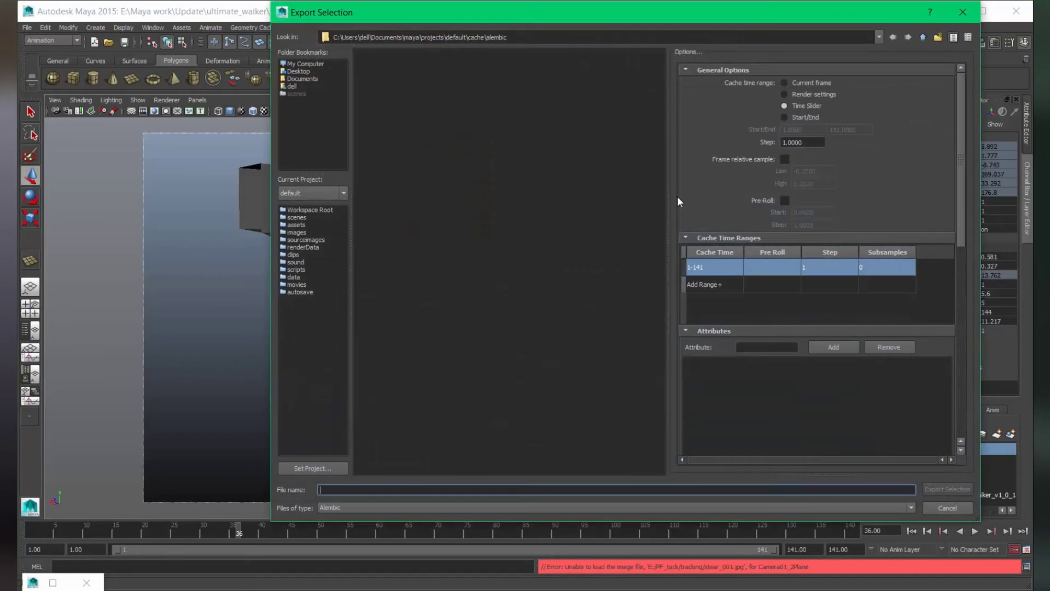
double_click(381, 56)
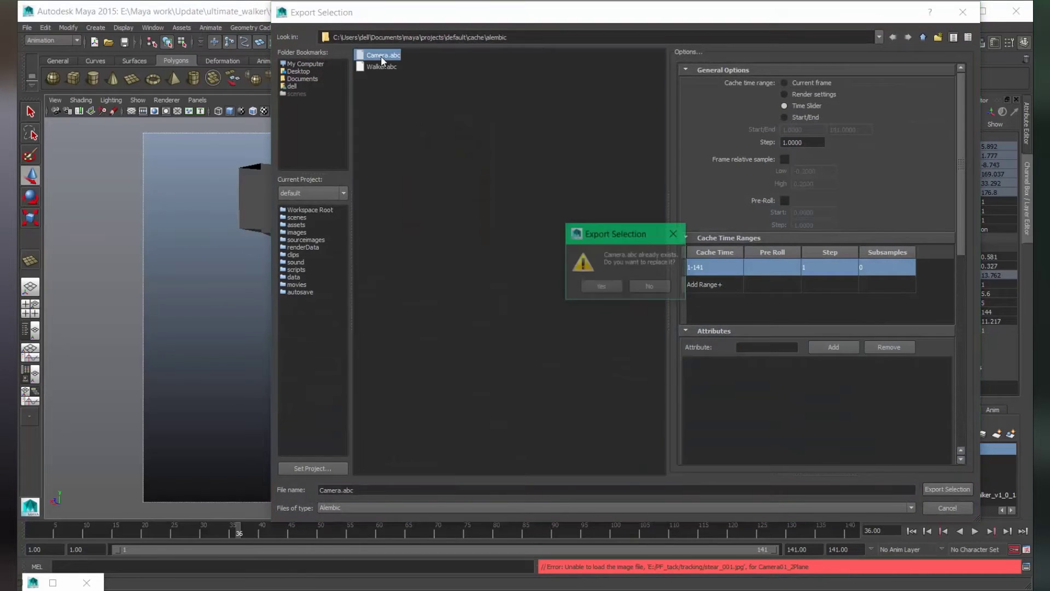
click(605, 284)
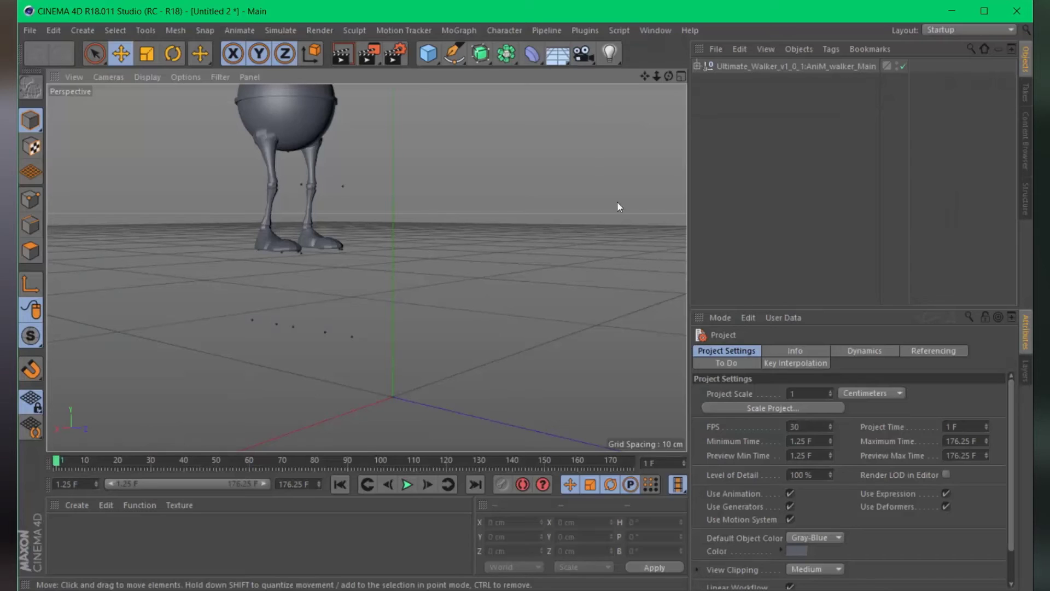
- Merge Camera.abc into the walker scene with default Alembic import settings
alt+drag(377, 241, 379, 281)
click(26, 29)
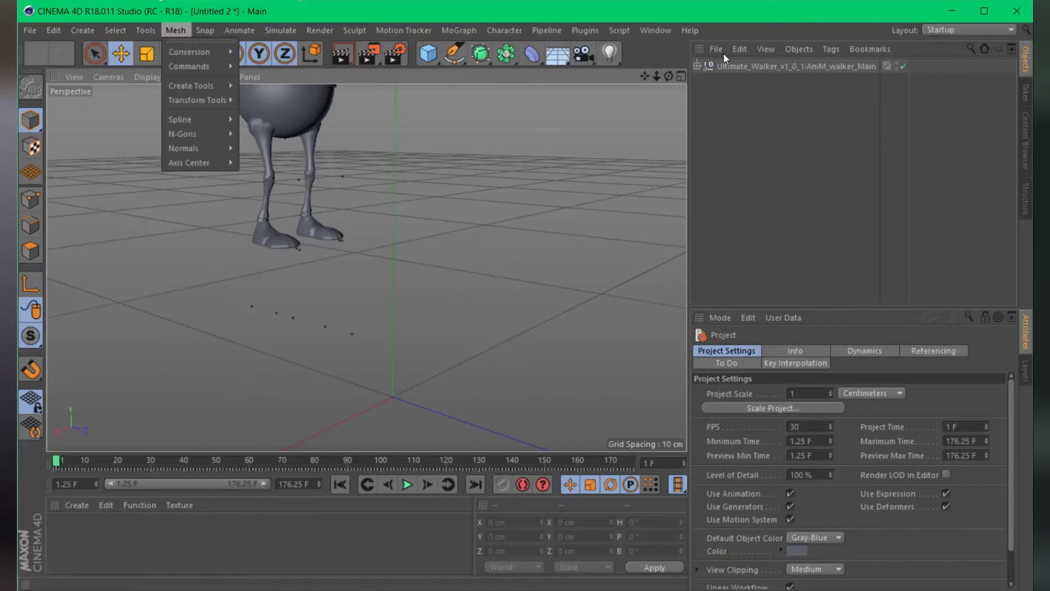
click(716, 48)
click(730, 70)
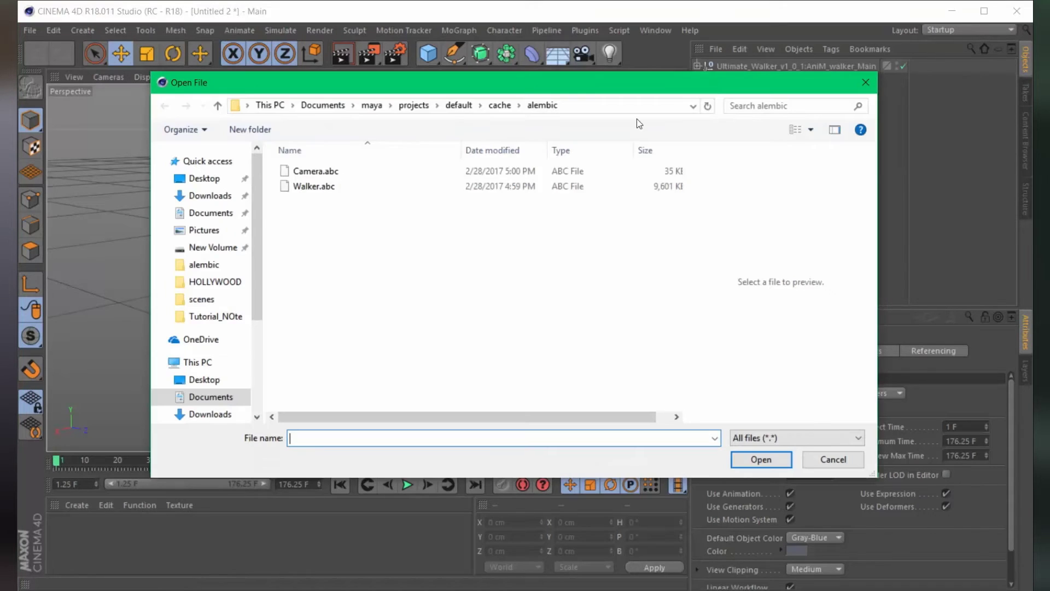
double_click(316, 172)
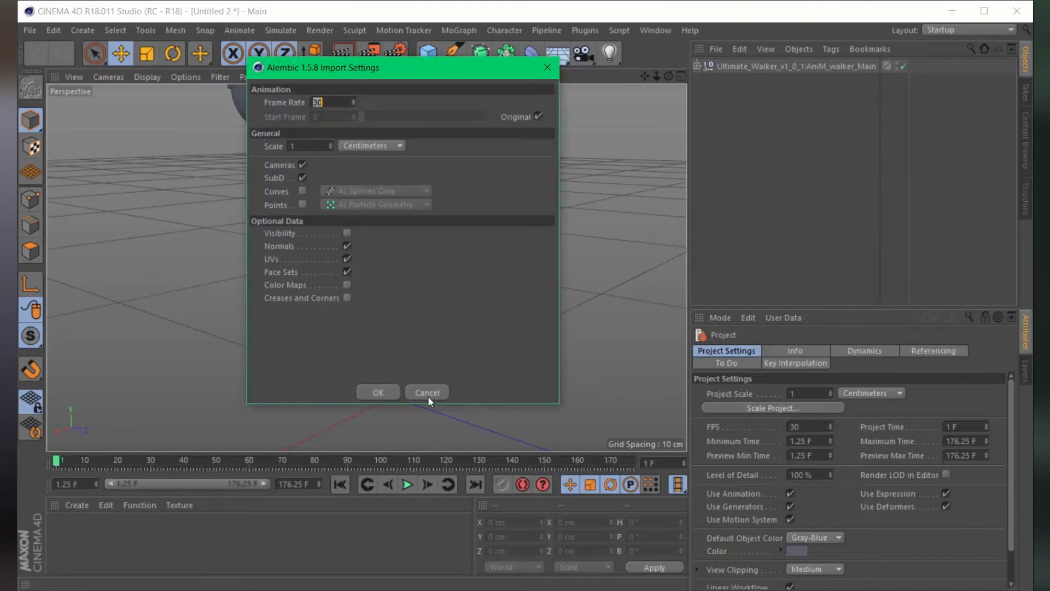
click(378, 392)
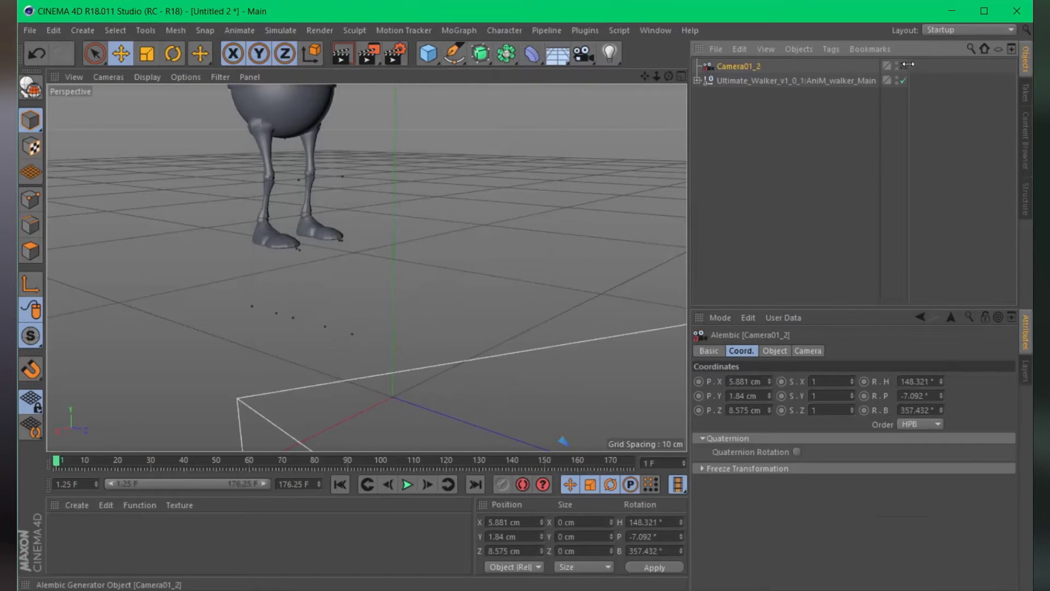
- Play the animation and scrub between frames 15 and 58 to check the camera
click(407, 484)
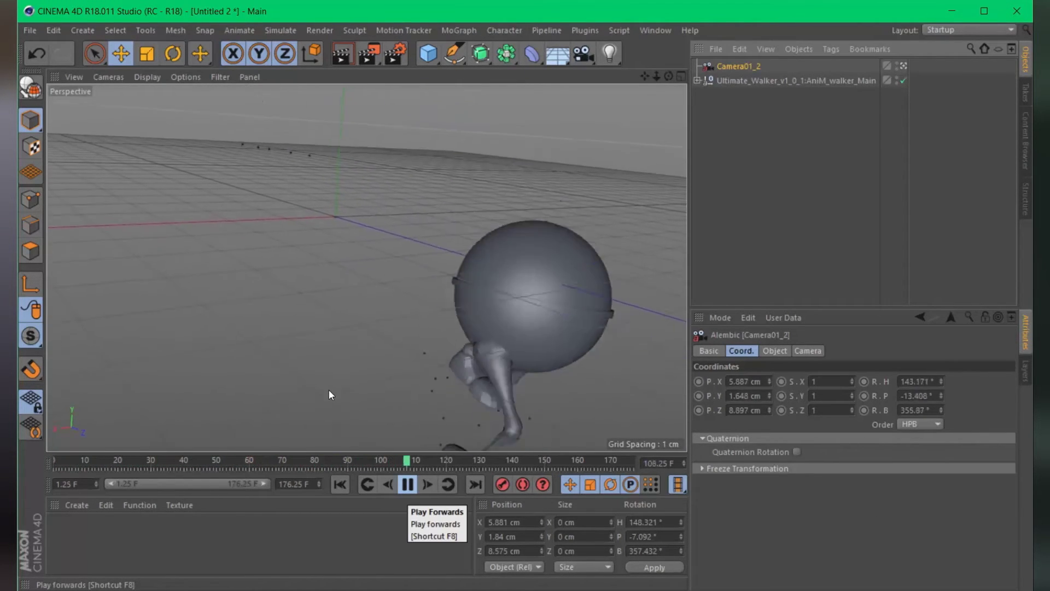
drag(452, 460, 114, 471)
drag(122, 476, 94, 462)
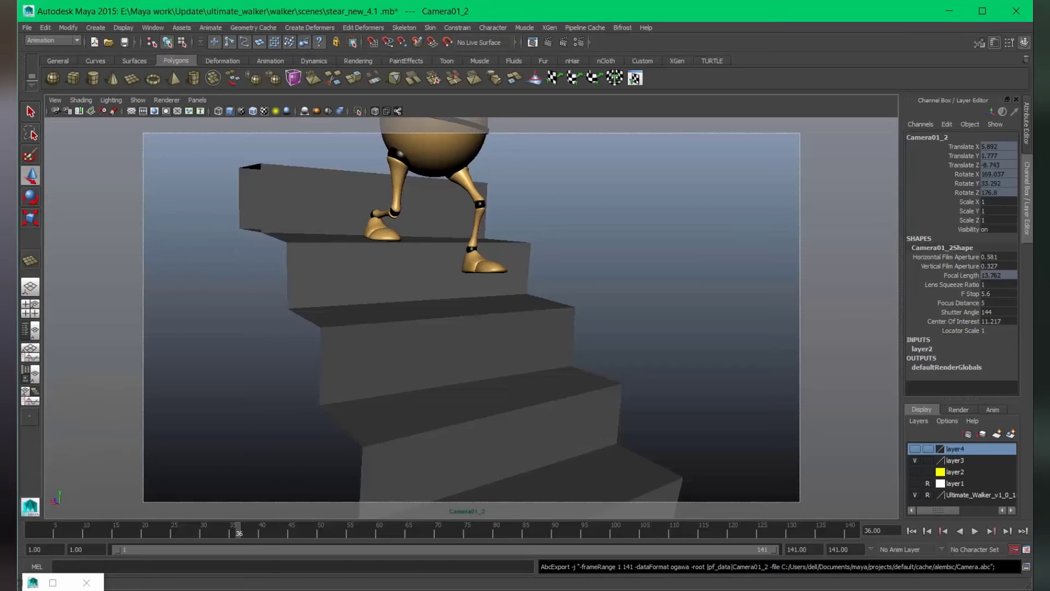
- Export only the selected staircase as Stair.obj, overwriting the earlier file
click(347, 318)
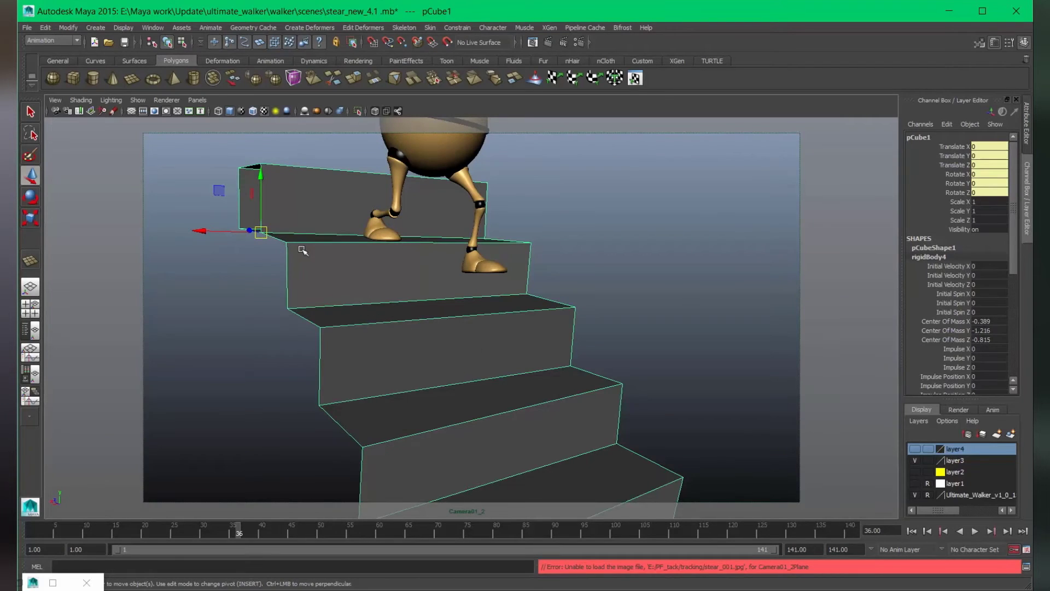
click(26, 28)
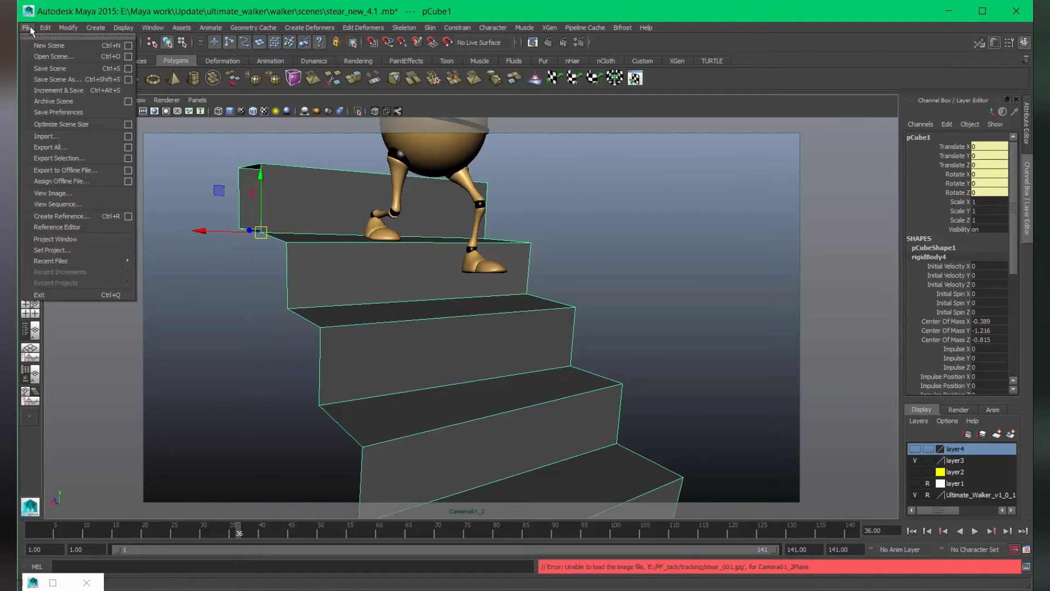
click(87, 158)
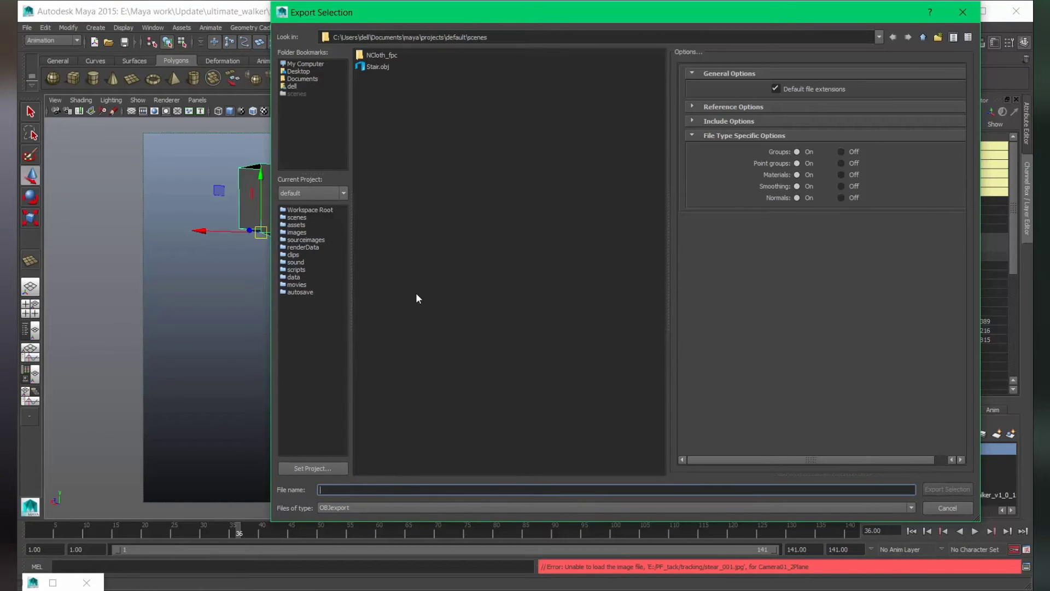
click(376, 66)
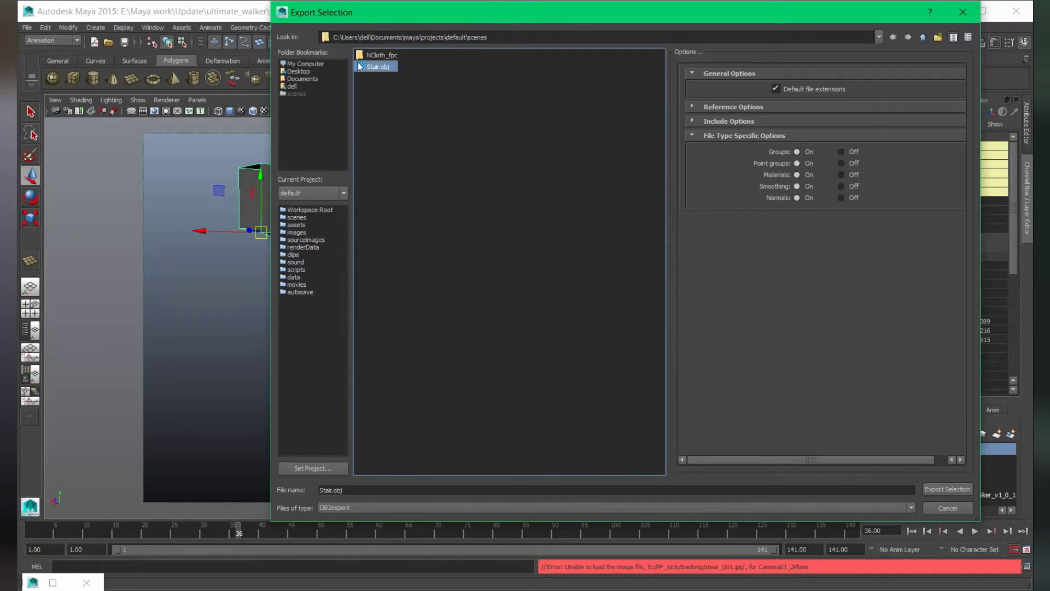
click(952, 494)
click(612, 284)
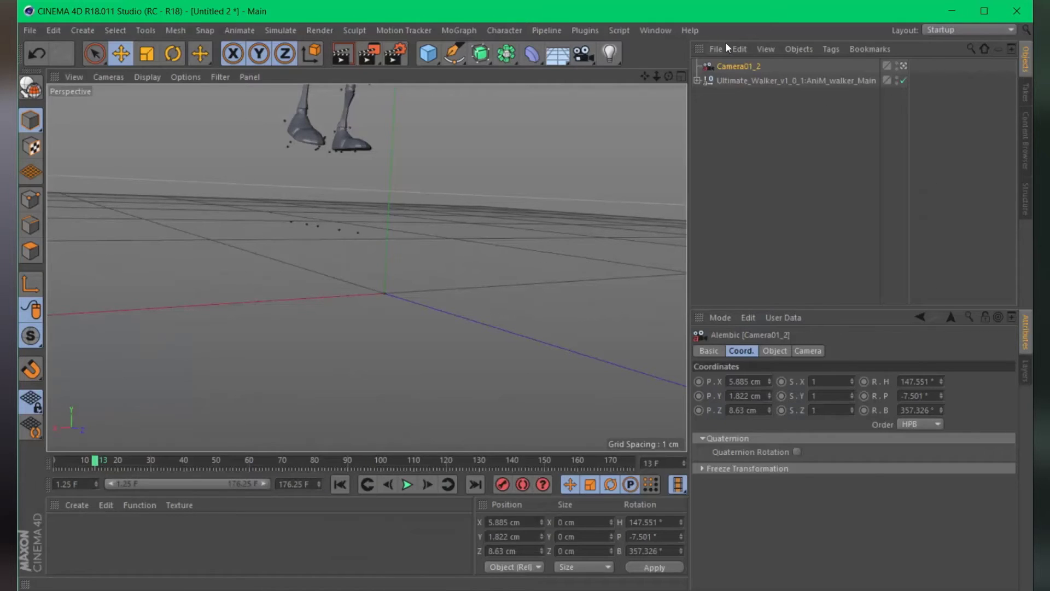
- Merge Stair.obj from projects/default/scenes into the scene with default OBJ import settings
click(727, 49)
click(734, 69)
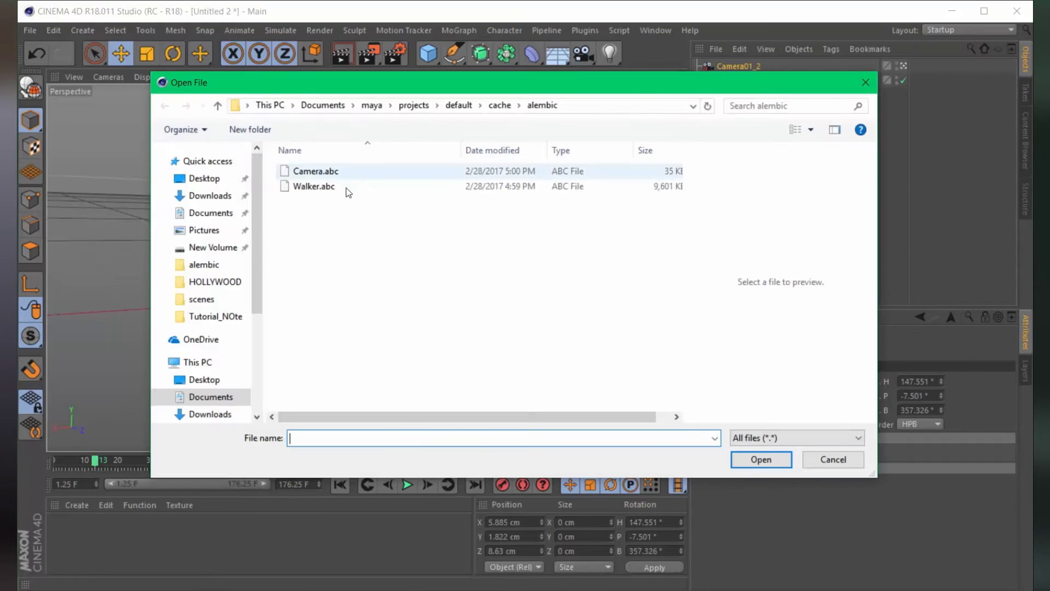
click(403, 106)
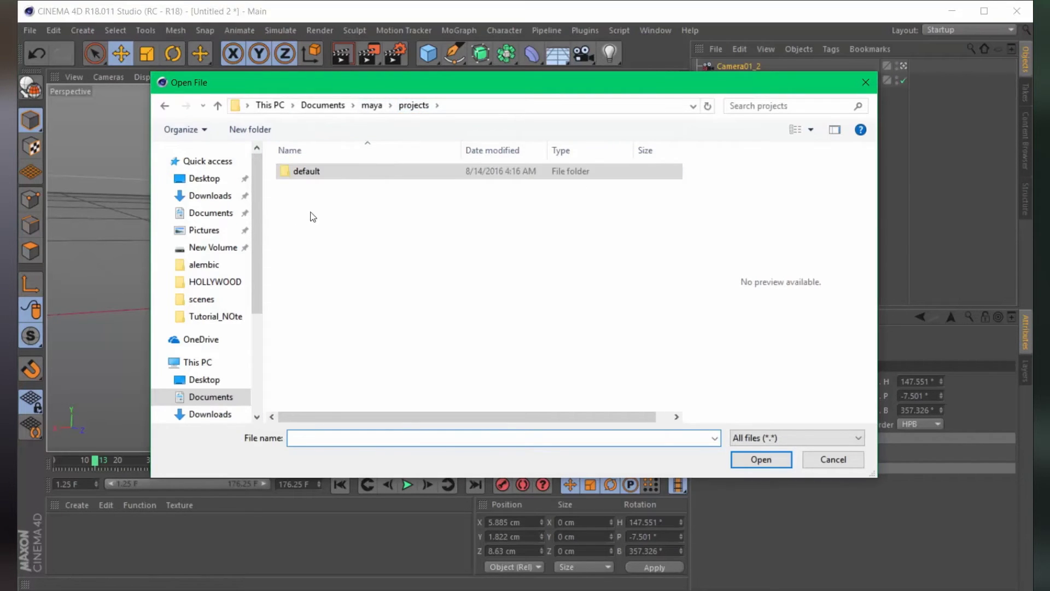
double_click(307, 173)
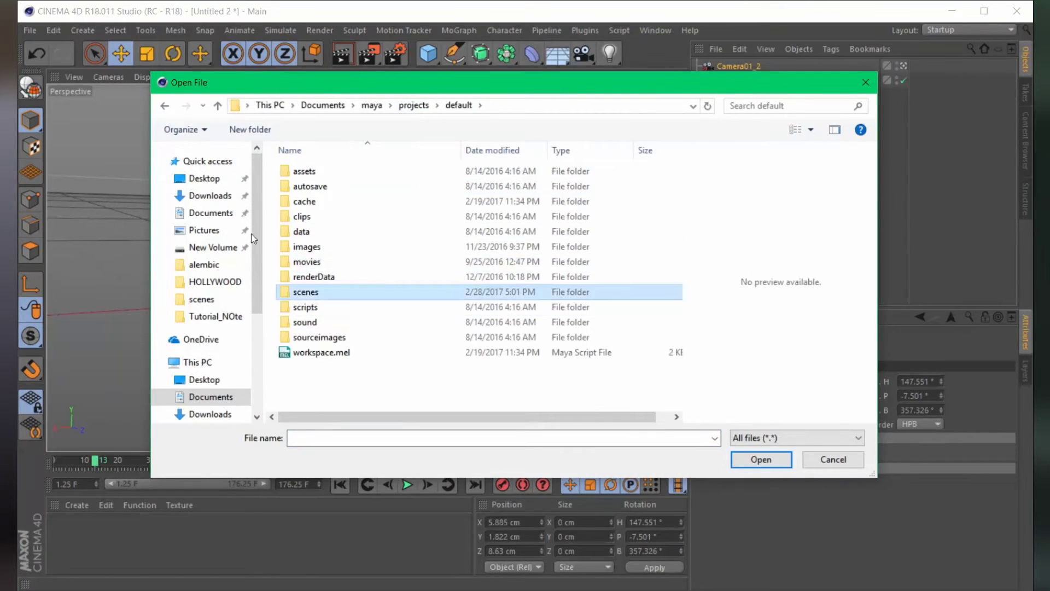
double_click(305, 292)
double_click(557, 186)
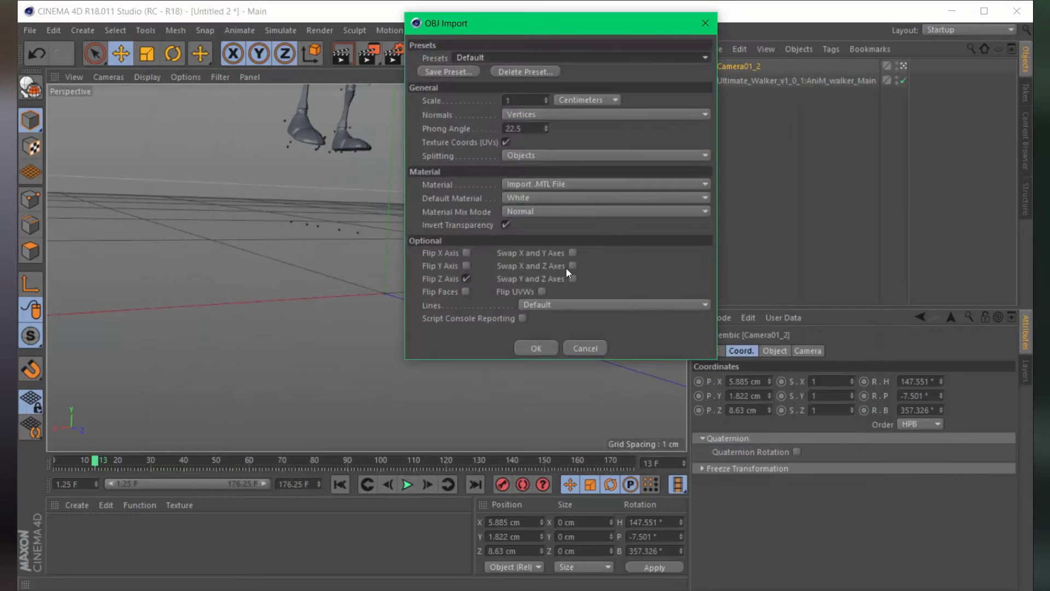
click(536, 347)
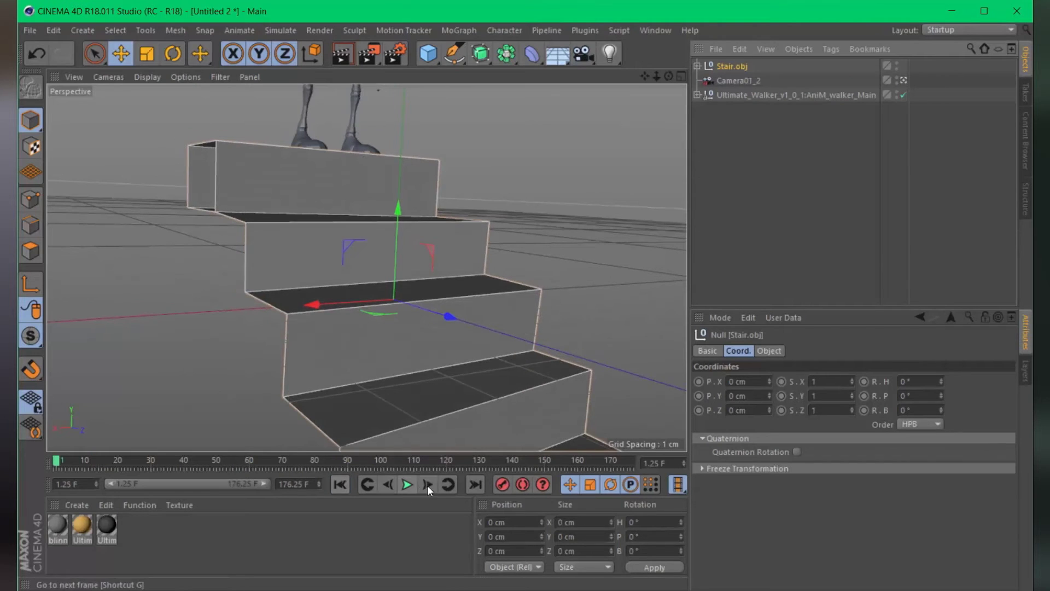
- Play the walk, stop, rewind to the first frame and play again
click(408, 484)
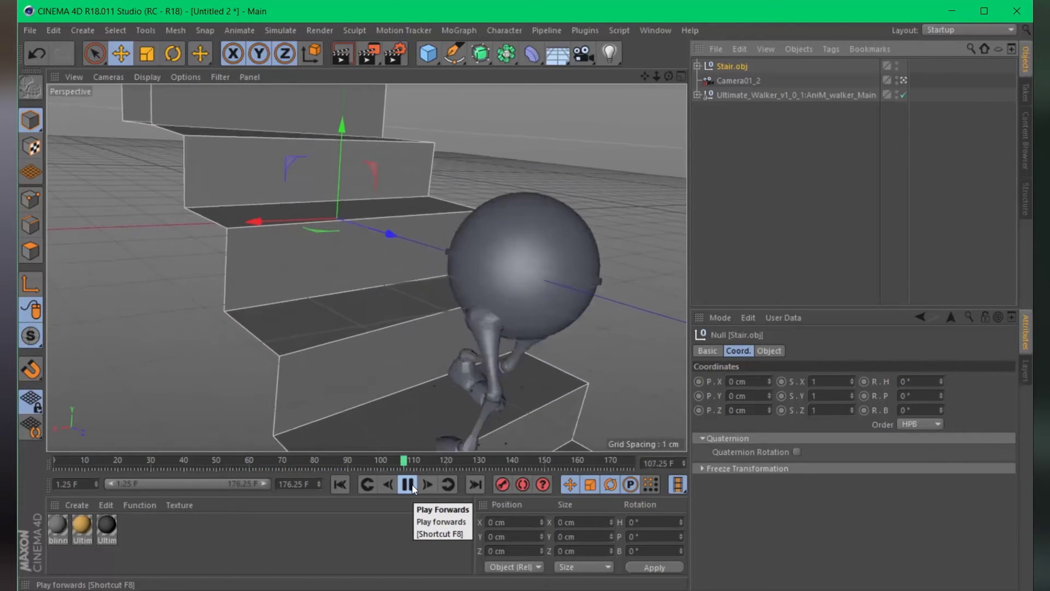
click(411, 485)
click(340, 485)
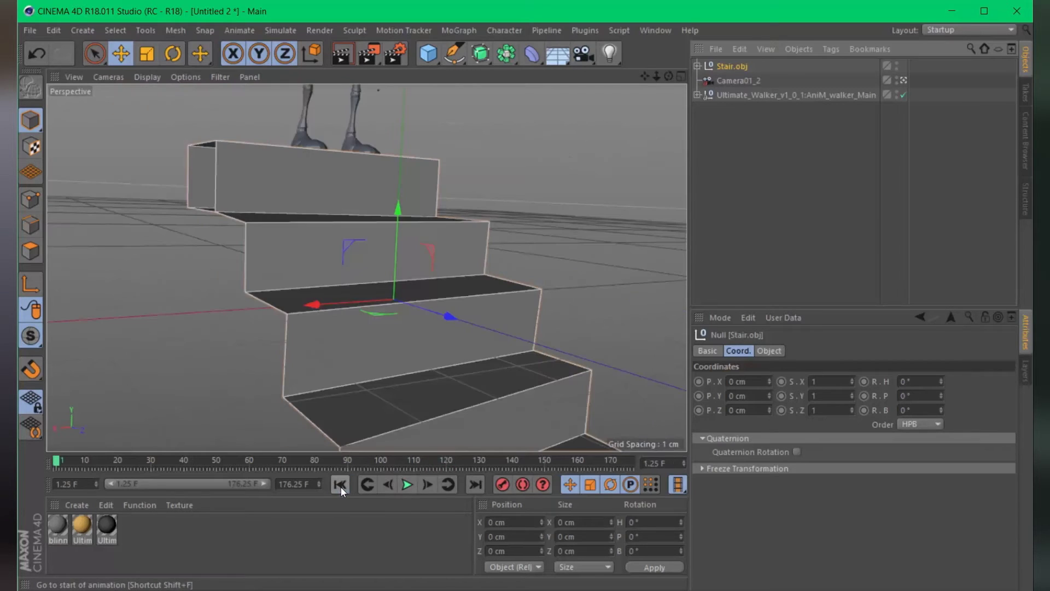
click(407, 485)
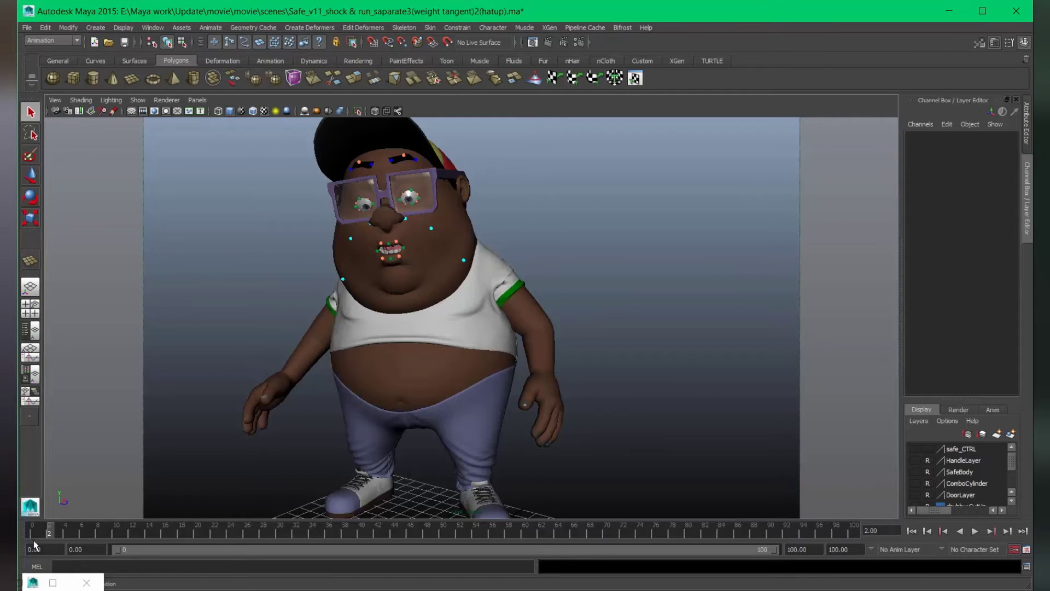
- Play the Chubby animation and select chubby:Group in the Outliner
key(alt+v)
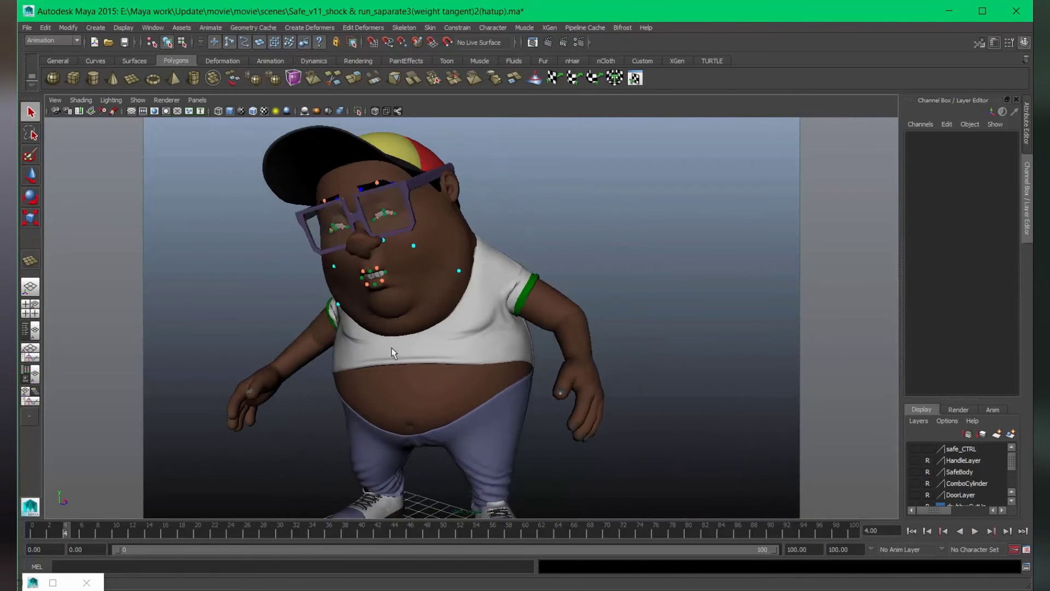
click(153, 27)
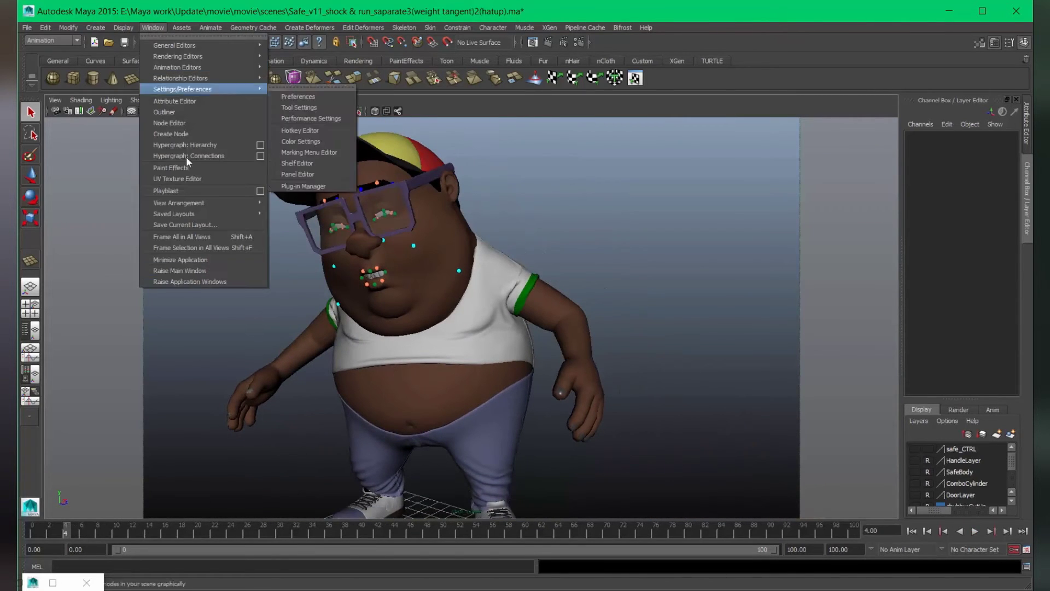
click(185, 113)
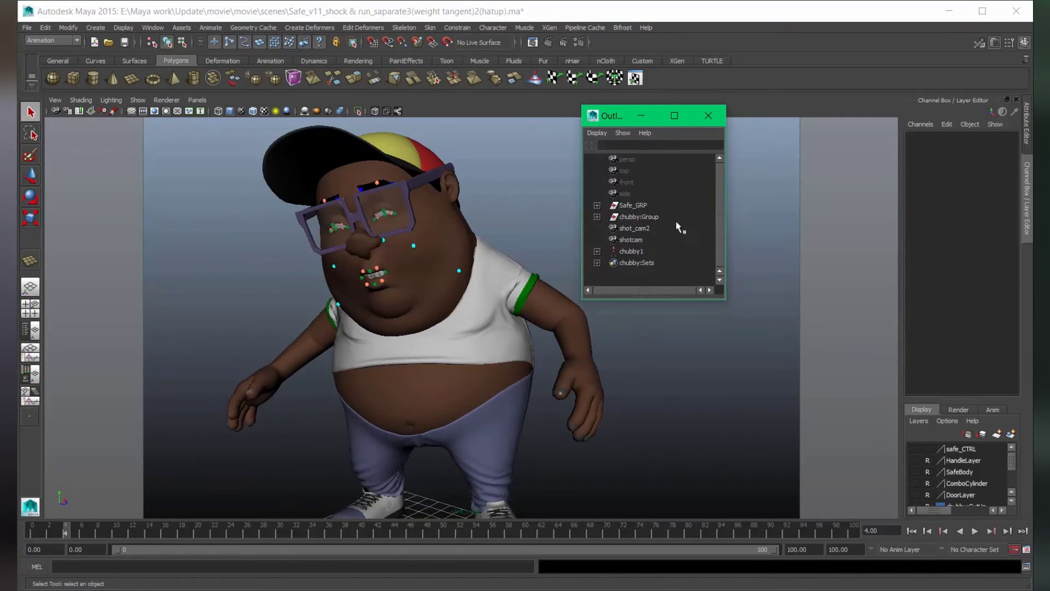
click(633, 217)
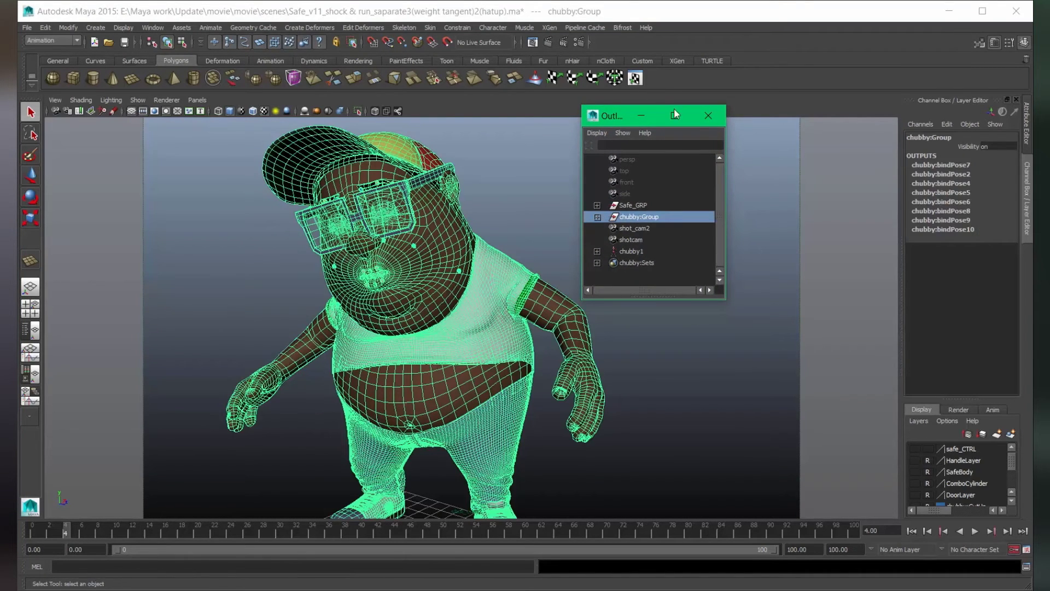
click(641, 117)
- Export chubby:Group to Alembic as Chubby, then deselect the character
click(584, 28)
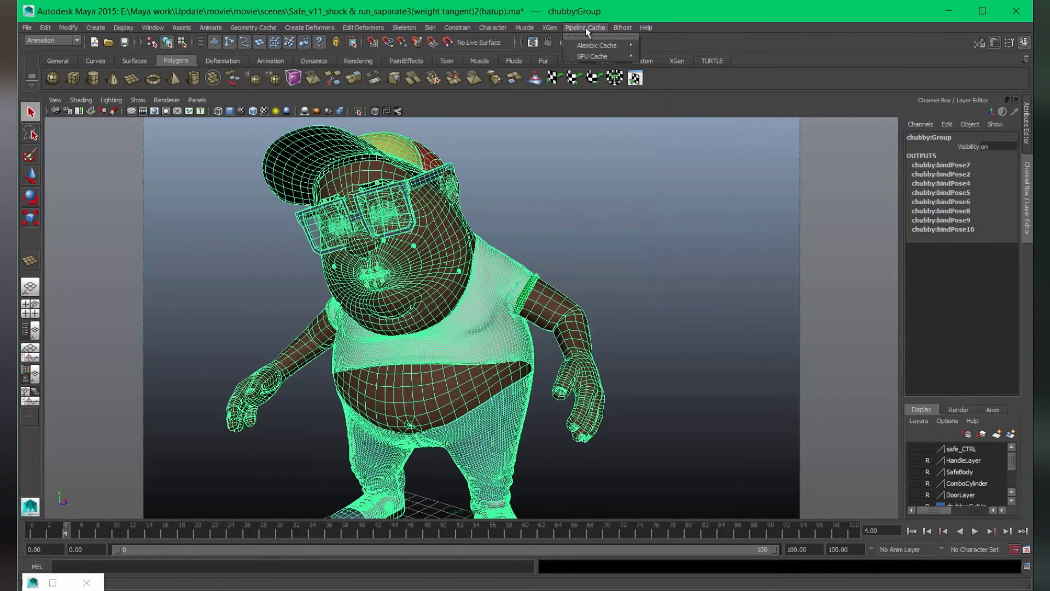
mouse_move(617, 45)
click(686, 100)
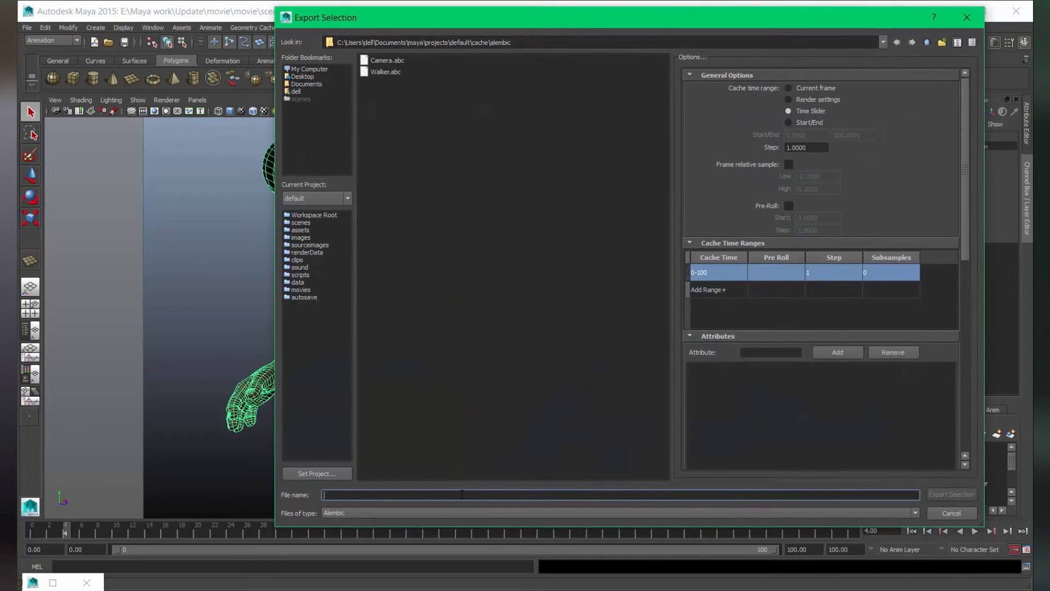
text(Chubby)
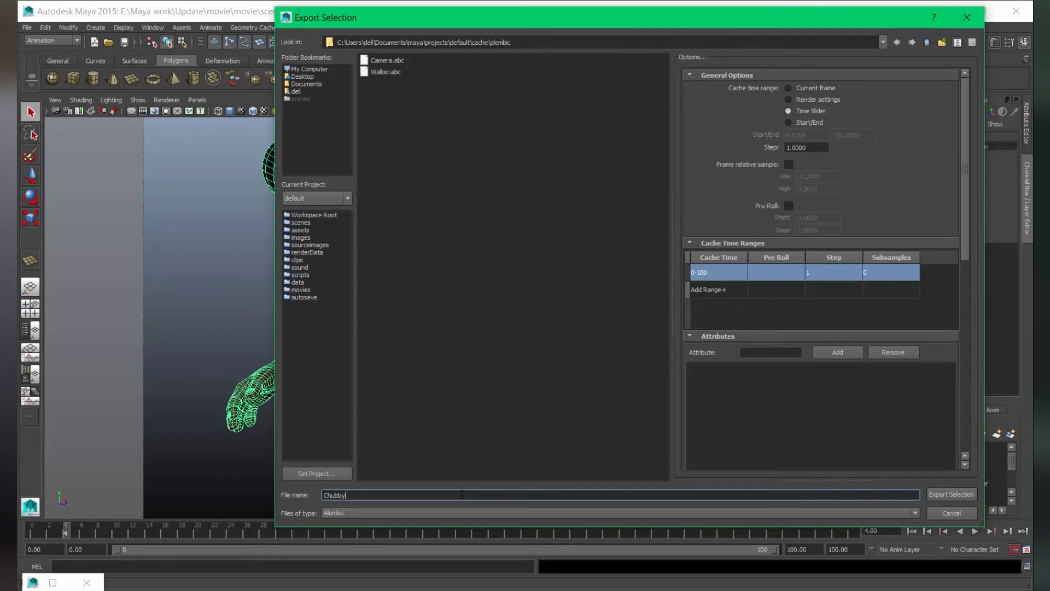
click(947, 494)
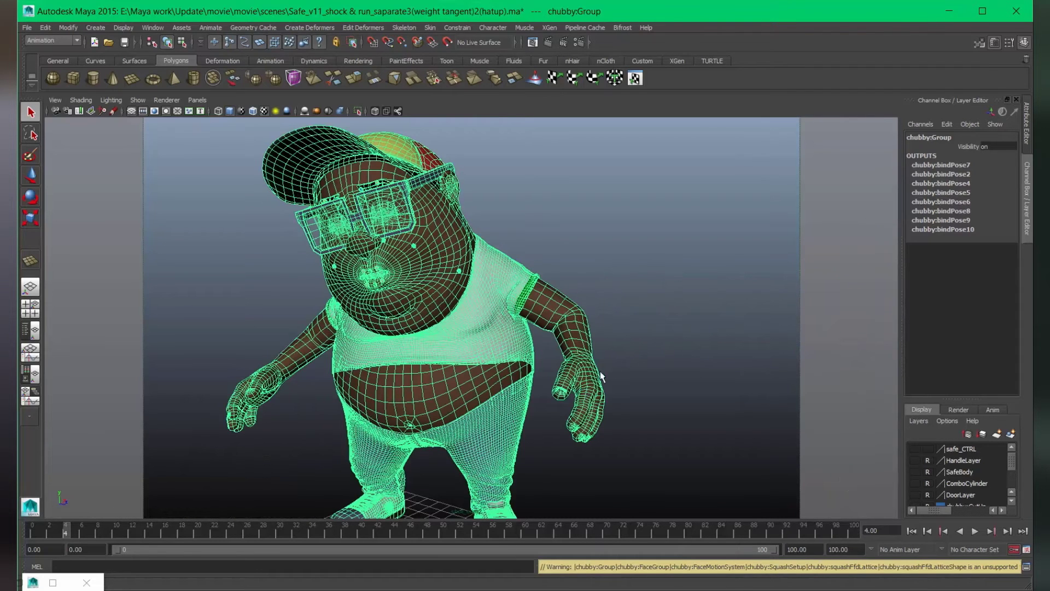
click(572, 276)
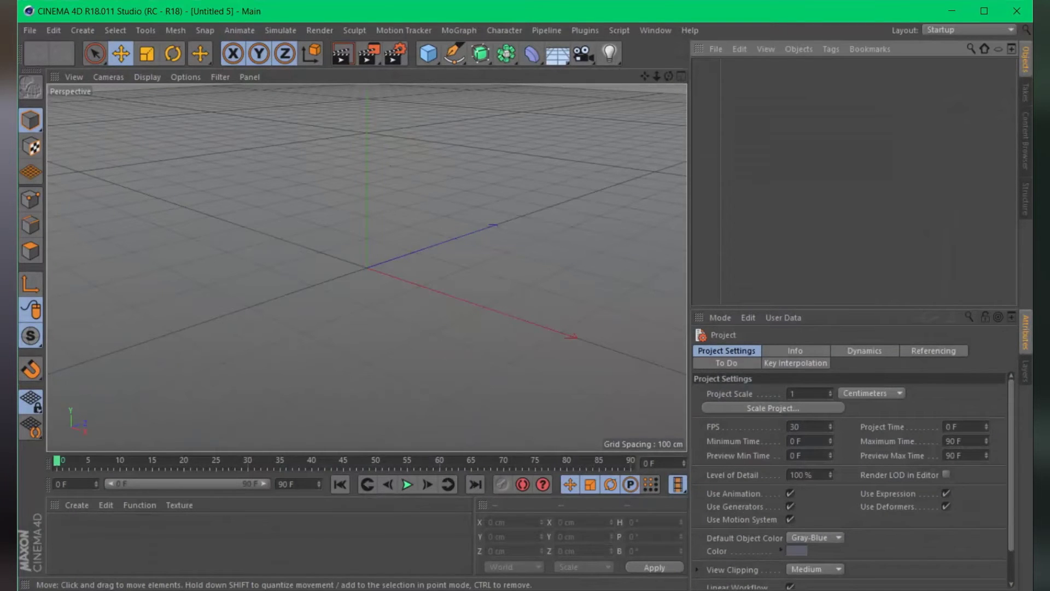
- Open Chubby.abc from the alembic cache folder with default import settings and orbit closer
click(29, 30)
click(39, 64)
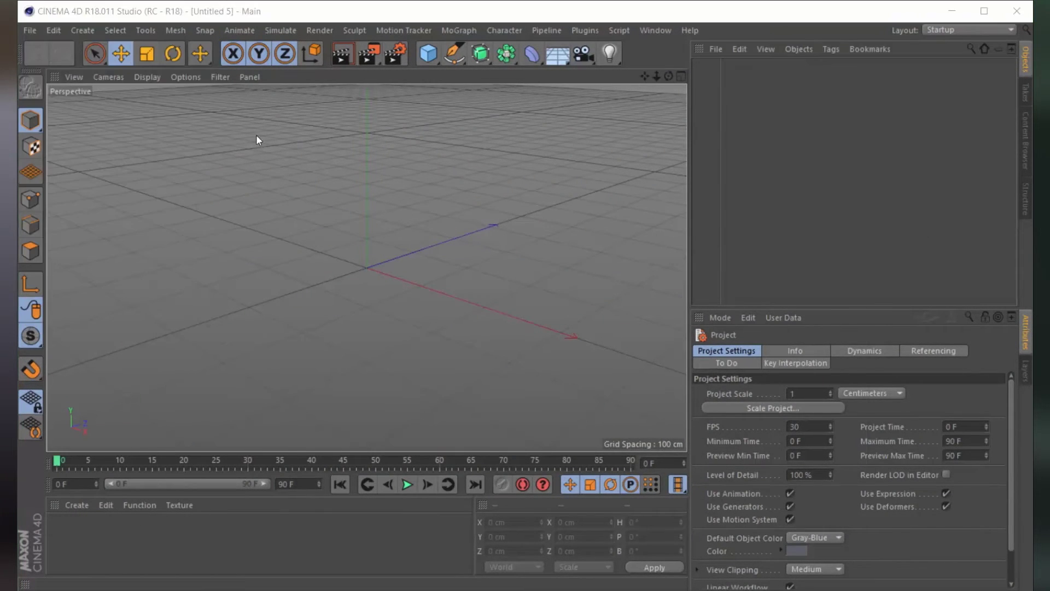
click(316, 186)
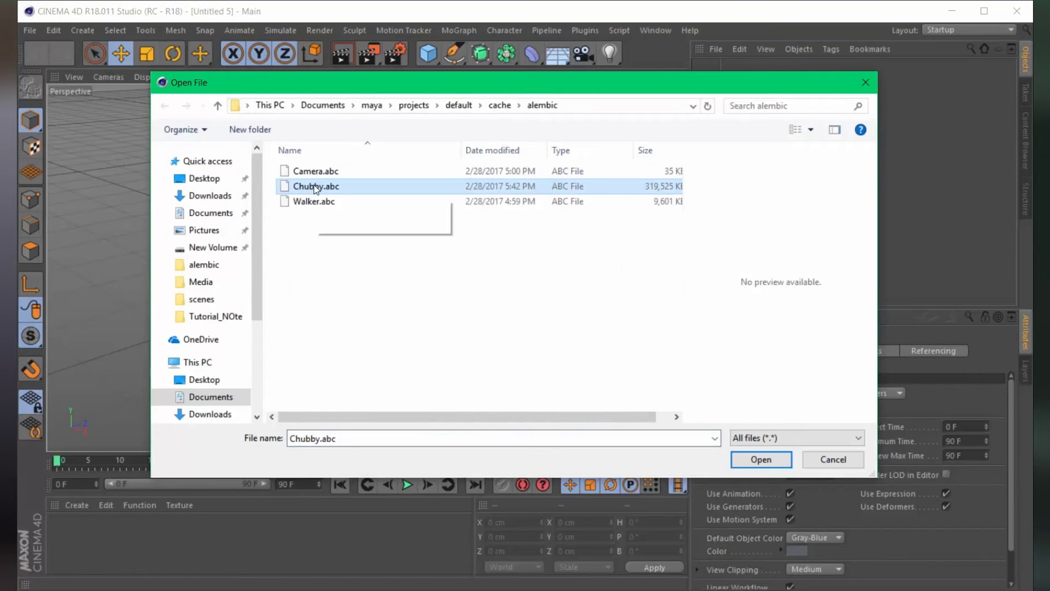
click(761, 459)
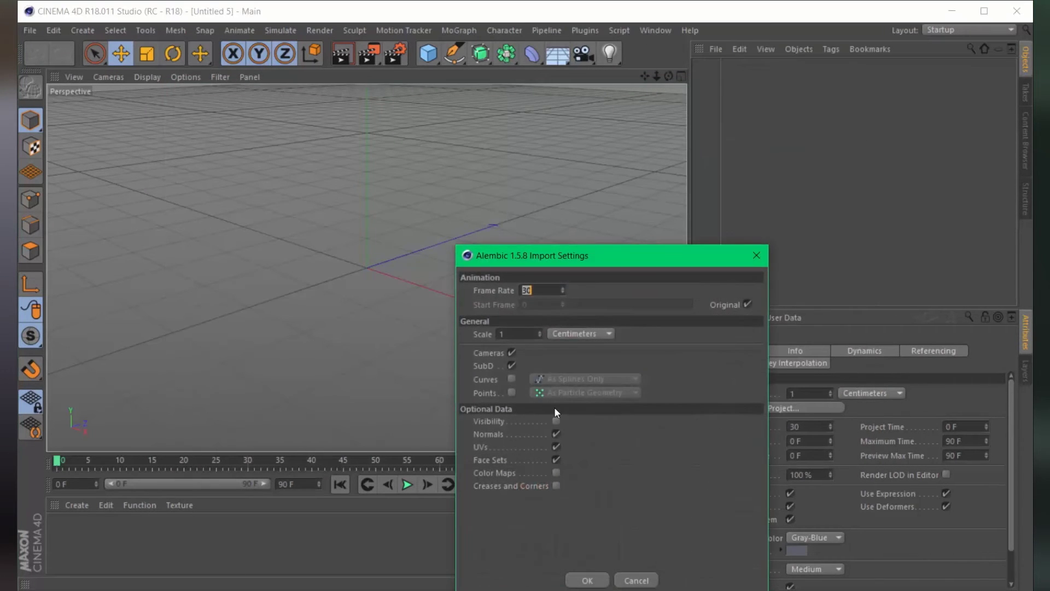
drag(608, 265, 424, 99)
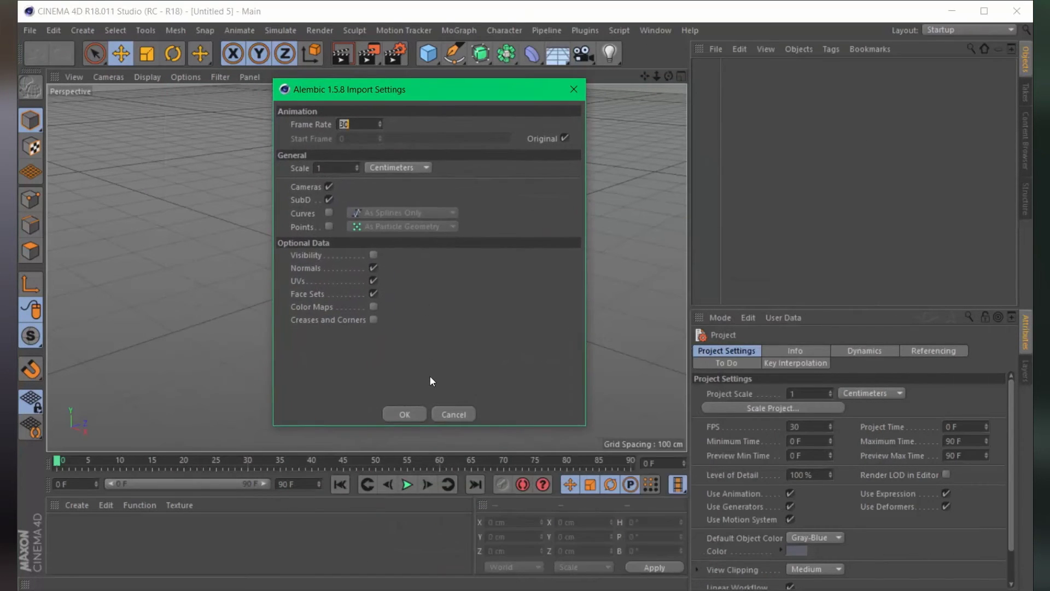
click(404, 415)
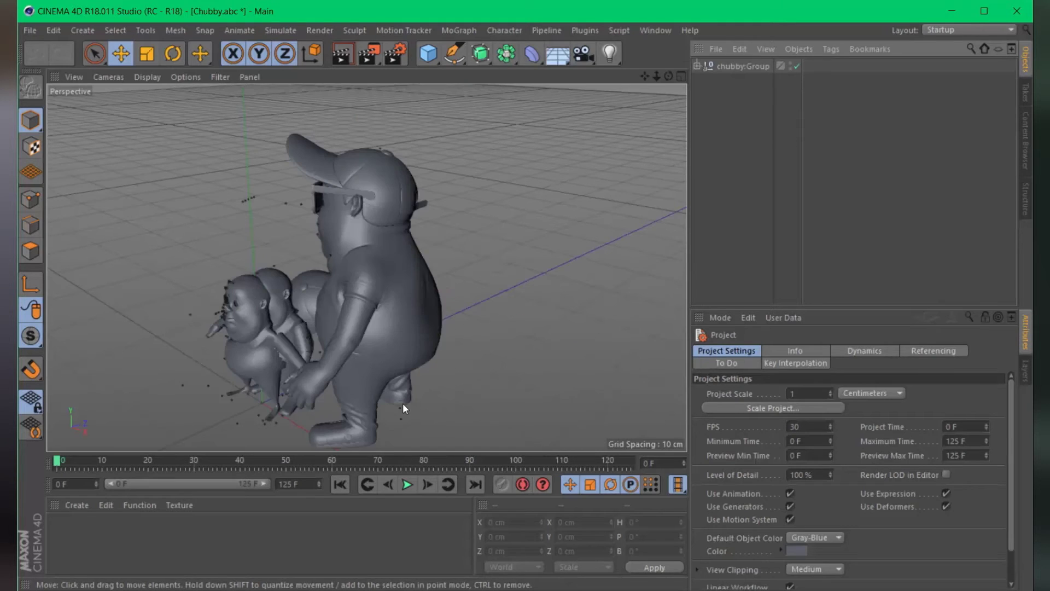
alt+drag(349, 379, 334, 268)
- View the characters from a low front angle and scrub the animation to frame 10
alt+right_drag(495, 320, 184, 415)
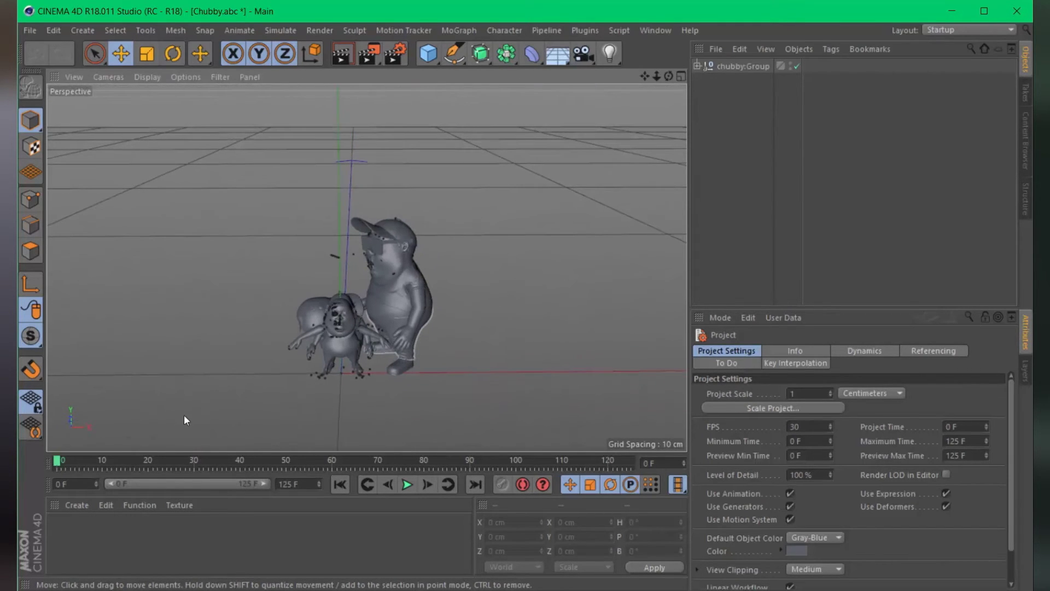
drag(83, 455, 346, 461)
drag(236, 464, 103, 464)
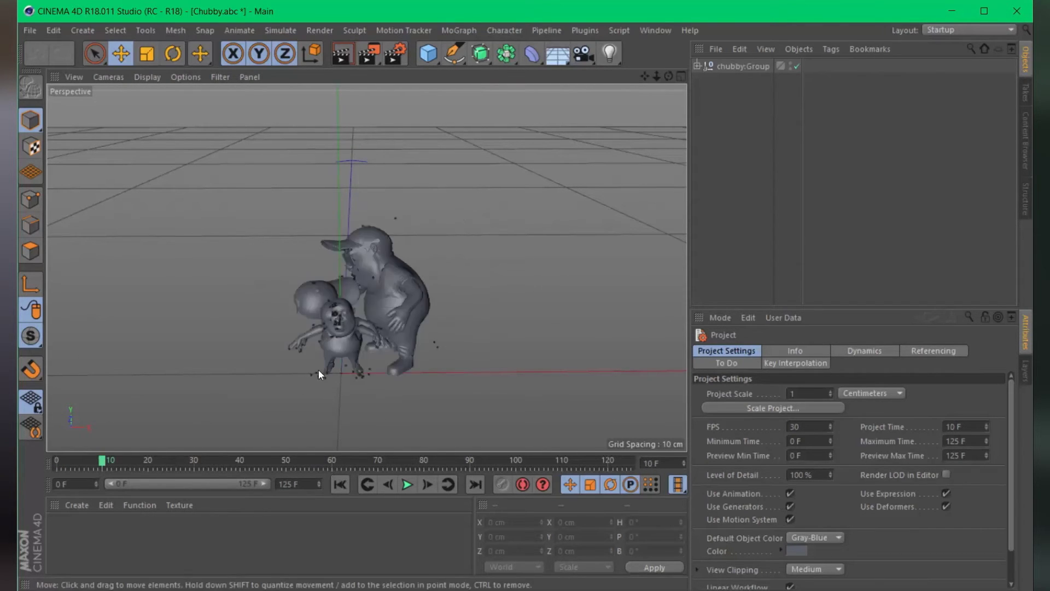
- Zoom in and select the small extra character's body mesh
alt+right_drag(298, 345, 448, 343)
alt+drag(366, 267, 307, 363)
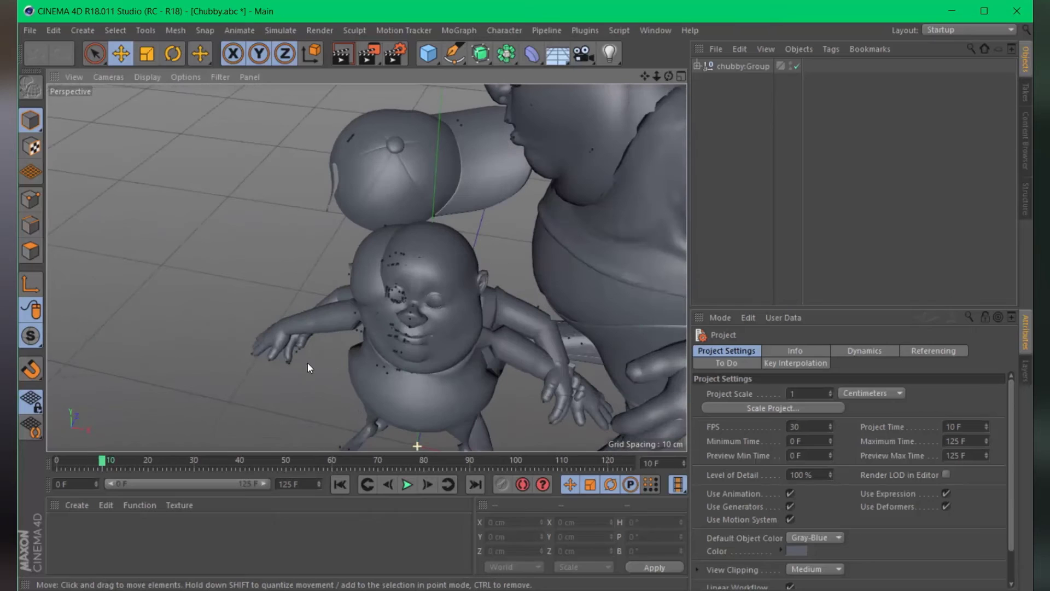
click(405, 307)
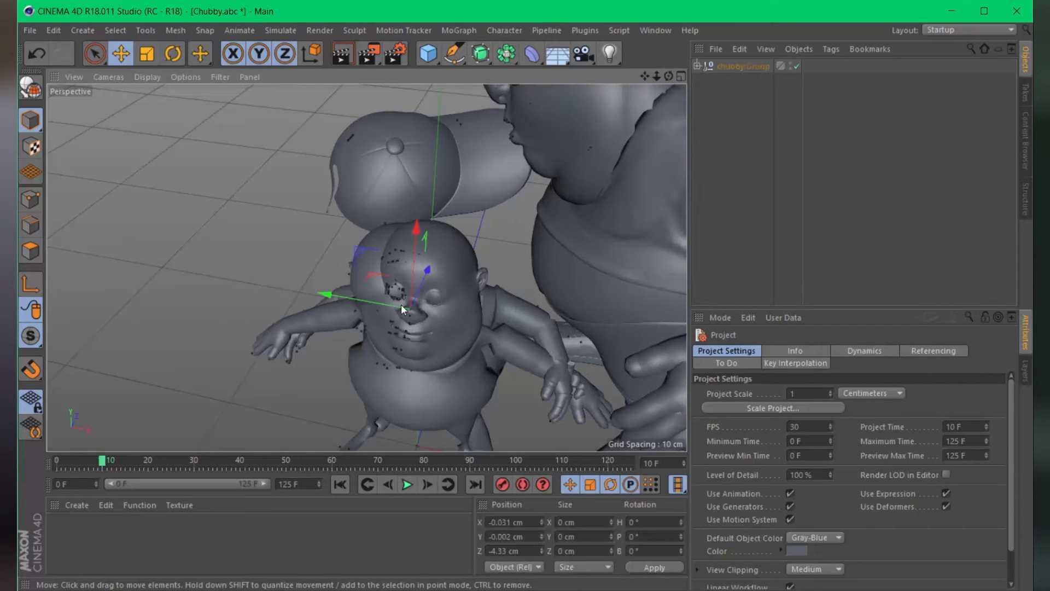
click(422, 348)
alt+drag(373, 364, 395, 349)
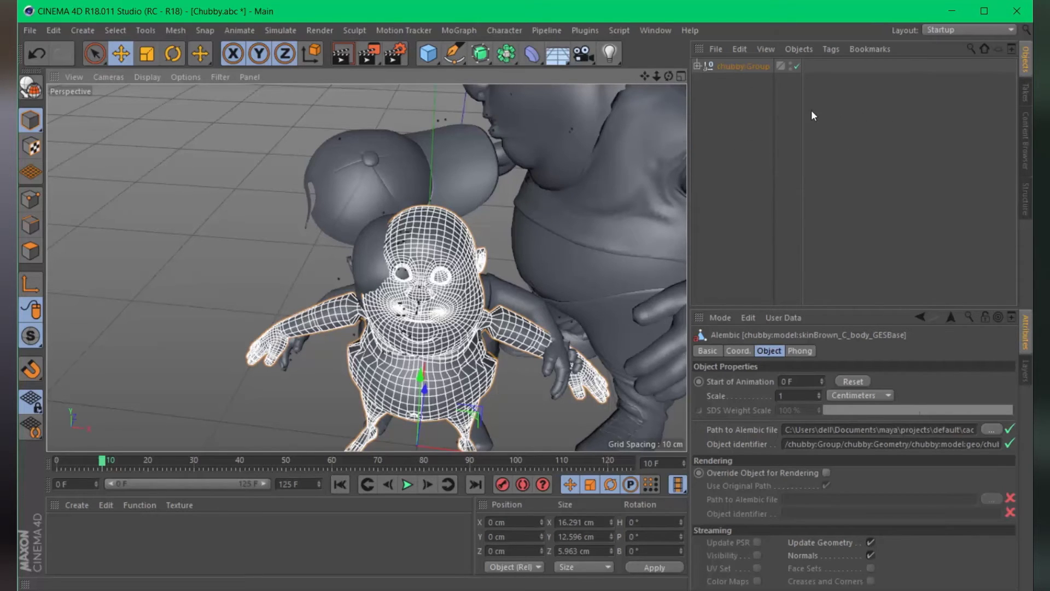
- Delete the extra character's skinBrown_C_body_GESBase mesh
key(s)
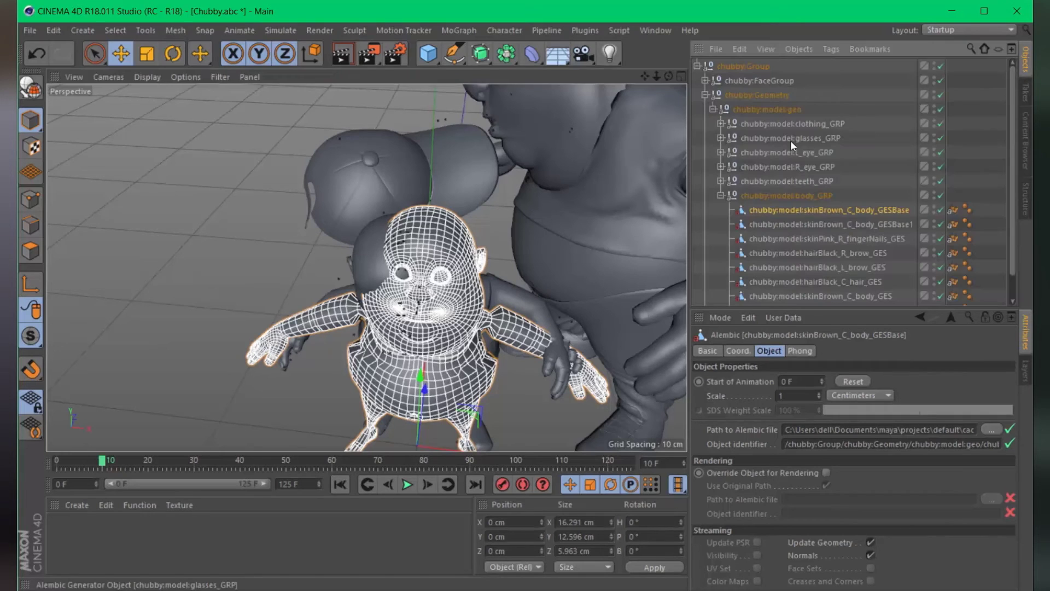
scroll(791, 189, down, 2)
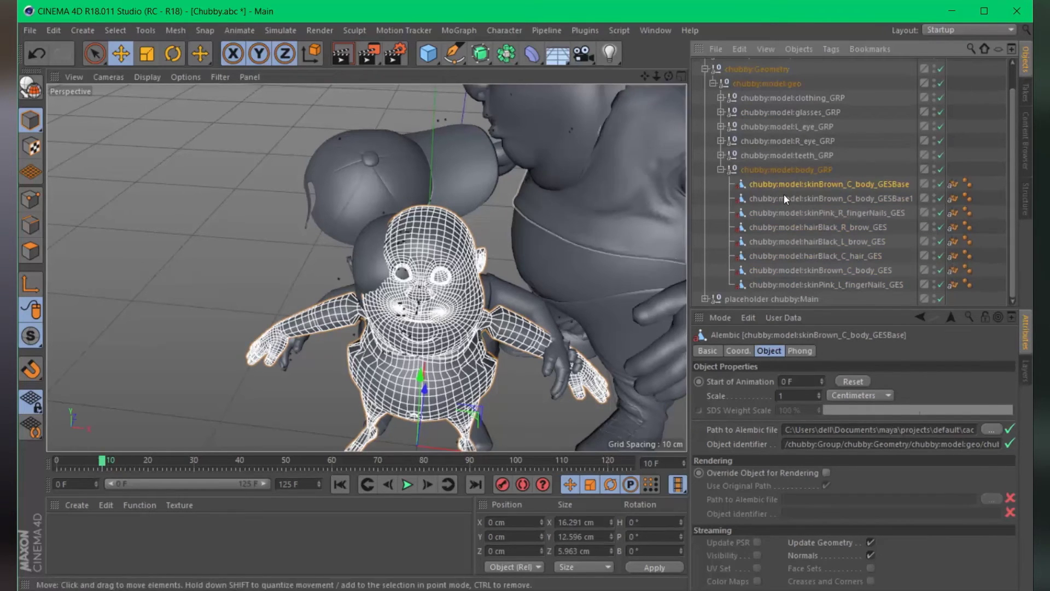
key(Delete)
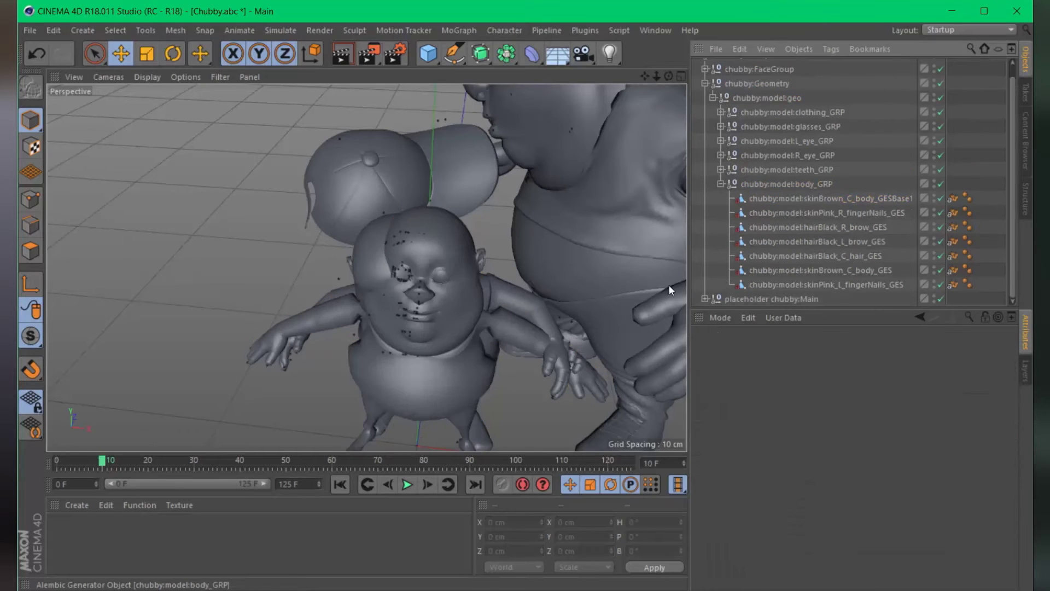
- With Live Selection at radius 86, paint-select the small figure's remaining body and head meshes
alt+drag(423, 268, 504, 274)
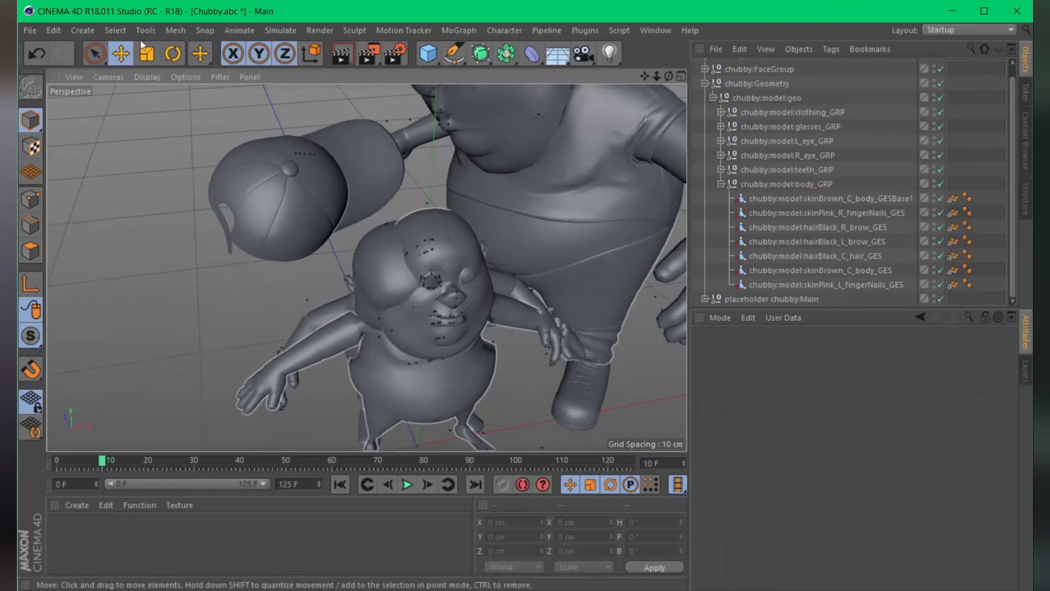
click(95, 55)
alt+middle_drag(251, 180, 360, 216)
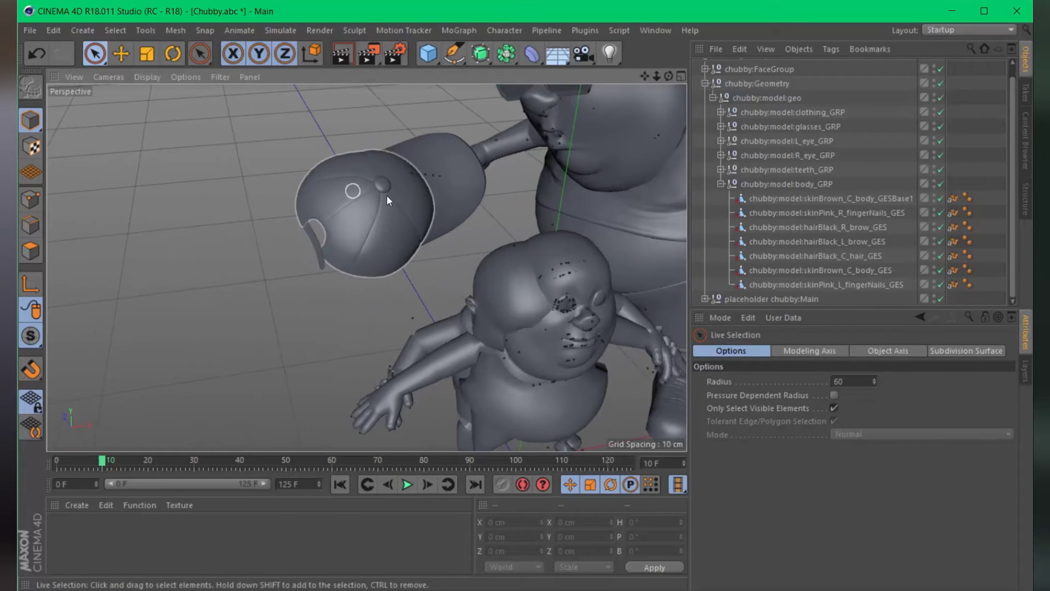
middle_drag(389, 196, 410, 197)
alt+drag(385, 264, 317, 304)
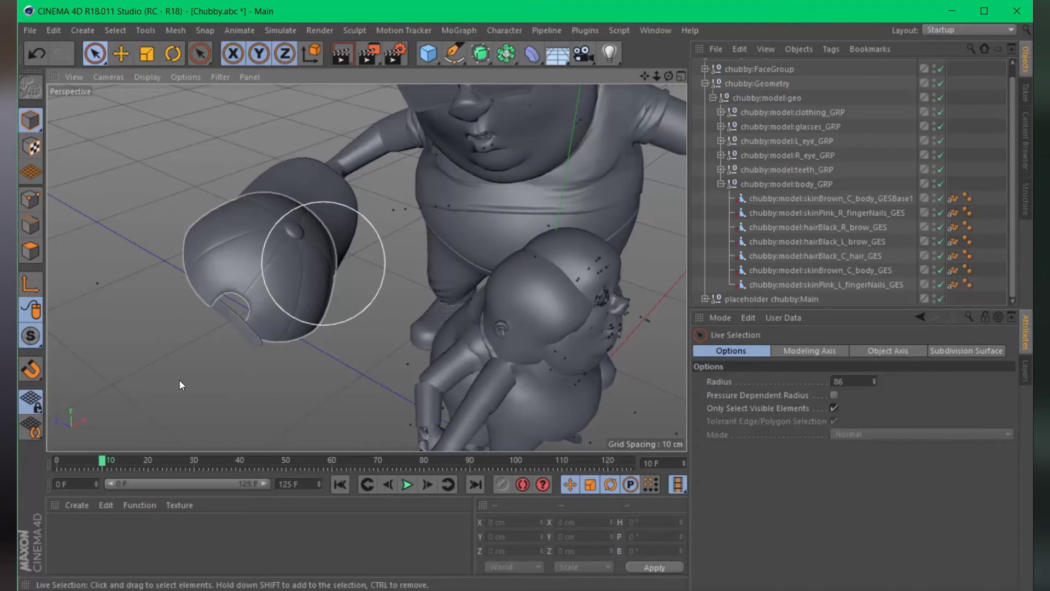
alt+drag(270, 368, 623, 318)
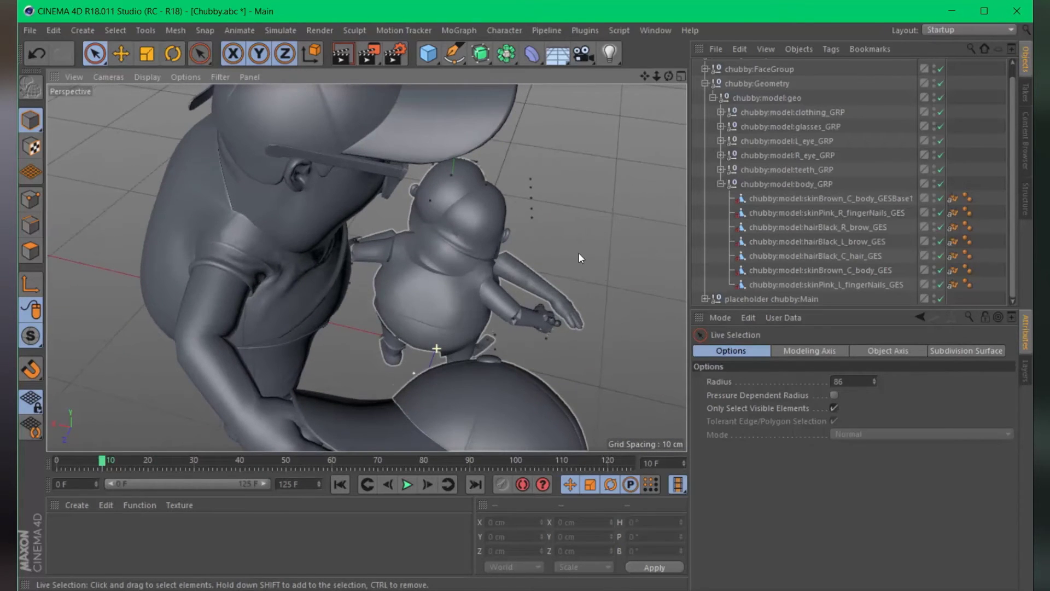
mouse_move(533, 257)
alt+mouse_down()
mouse_move(383, 224)
mouse_move(543, 268)
alt+mouse_up()
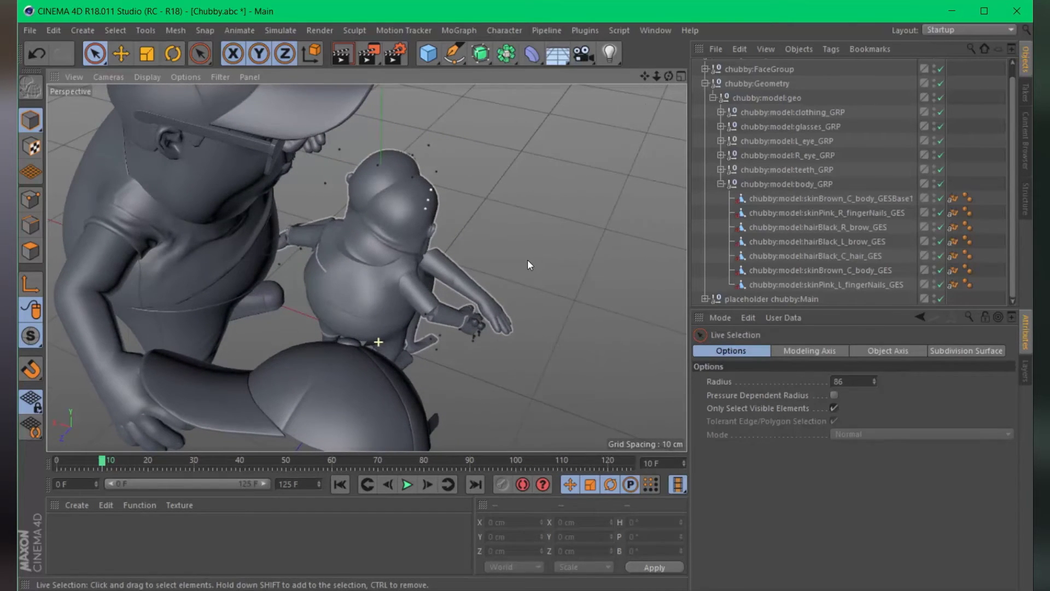
click(437, 281)
drag(437, 281, 428, 284)
- Add the small figure's left arm to the selection and delete the selected meshes
shift+click(375, 234)
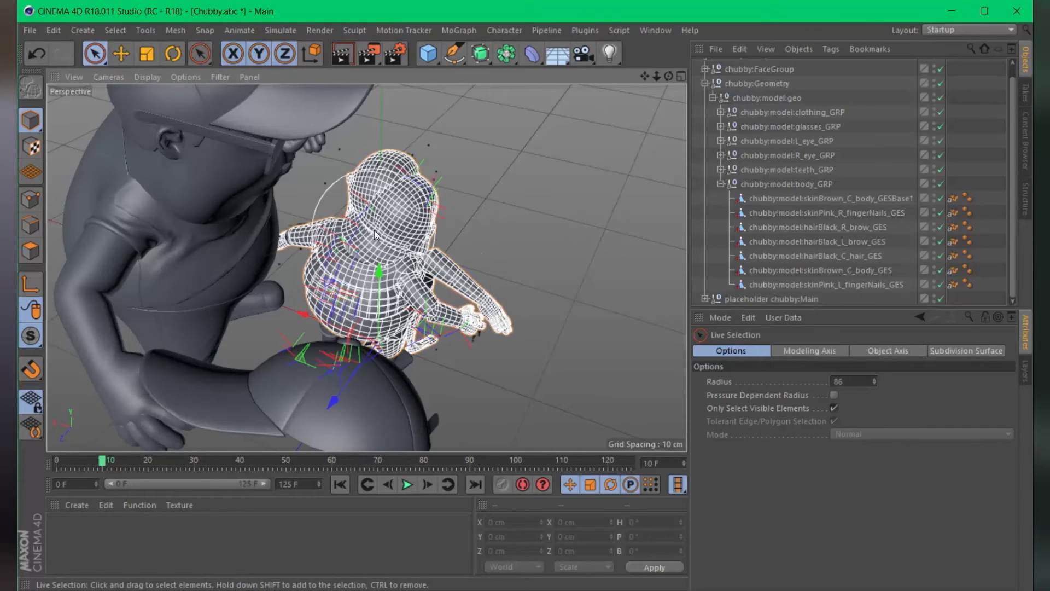
key(Delete)
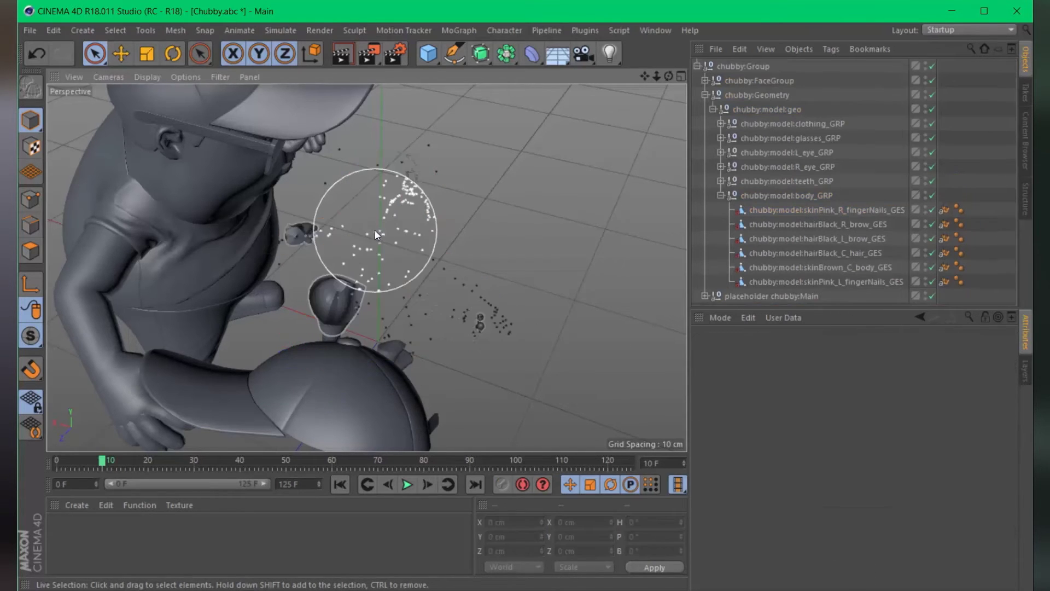
alt+drag(430, 240, 230, 219)
alt+drag(262, 257, 525, 309)
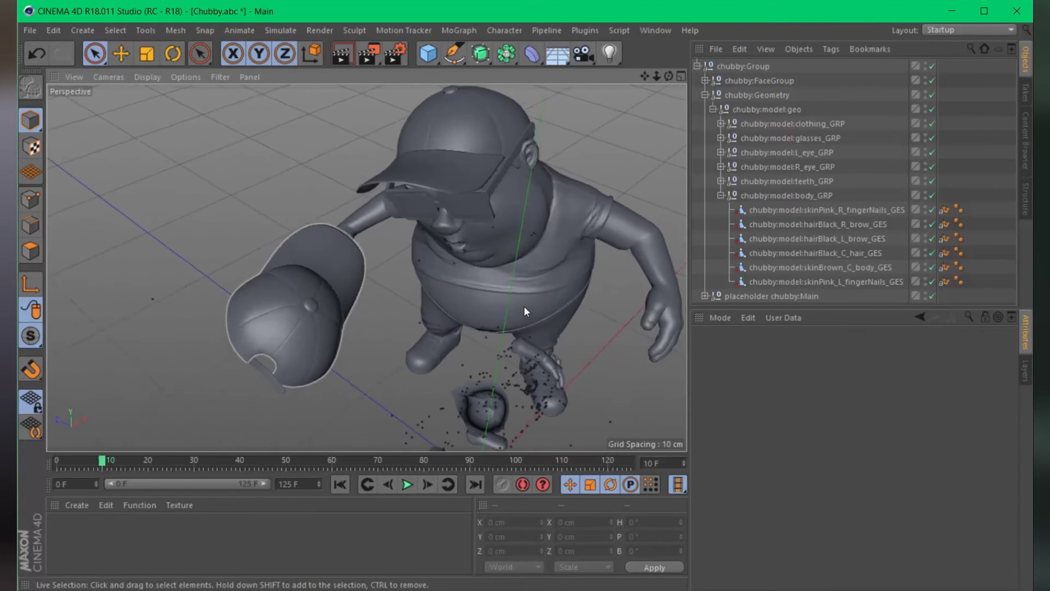
- At frame 44, sweep-select the leftover cap, hand, face and joint pieces
click(257, 461)
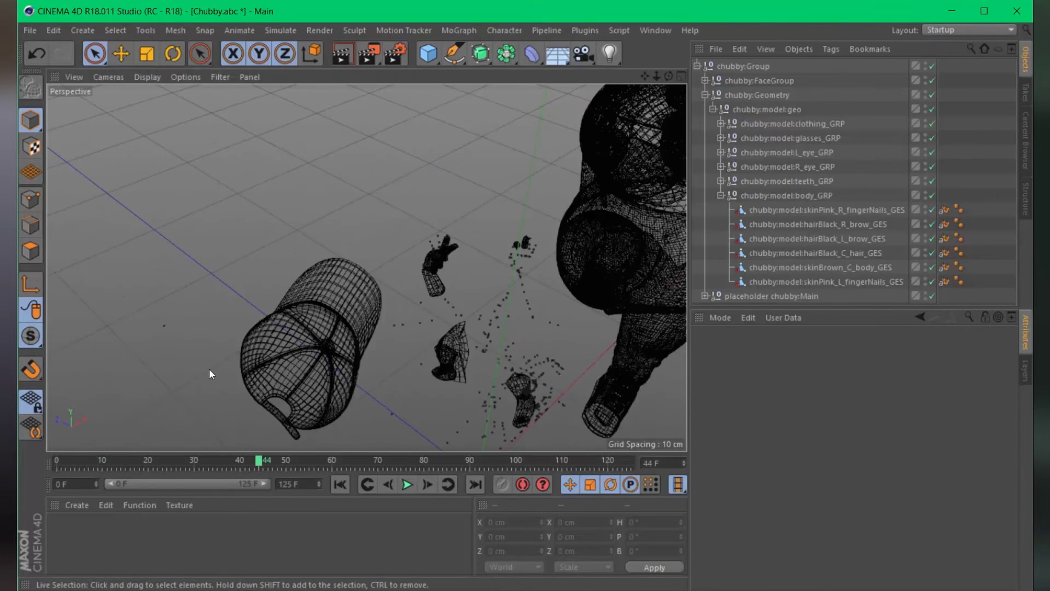
alt+drag(371, 362, 315, 332)
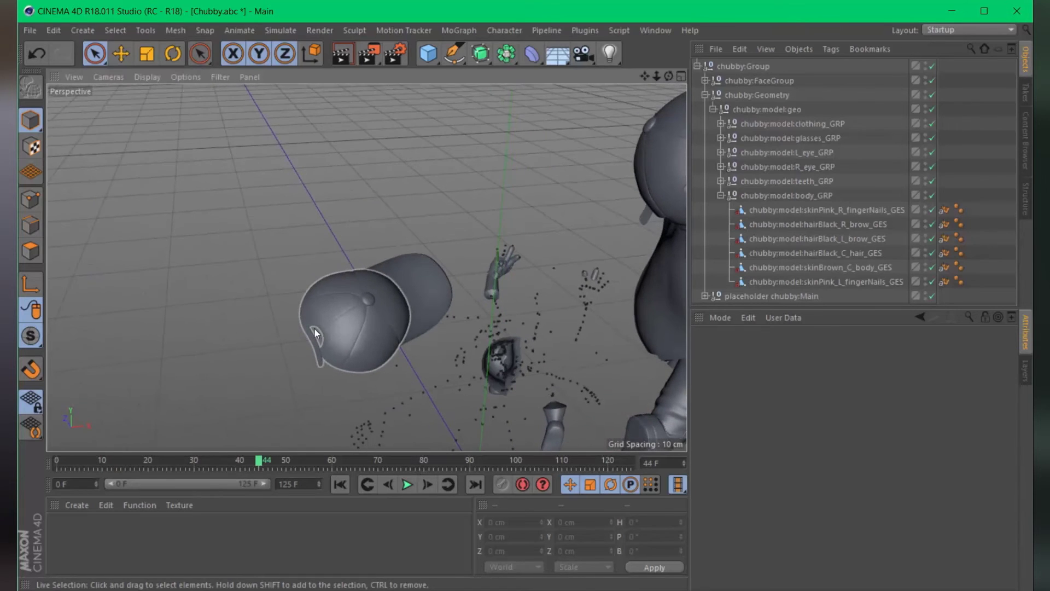
click(242, 314)
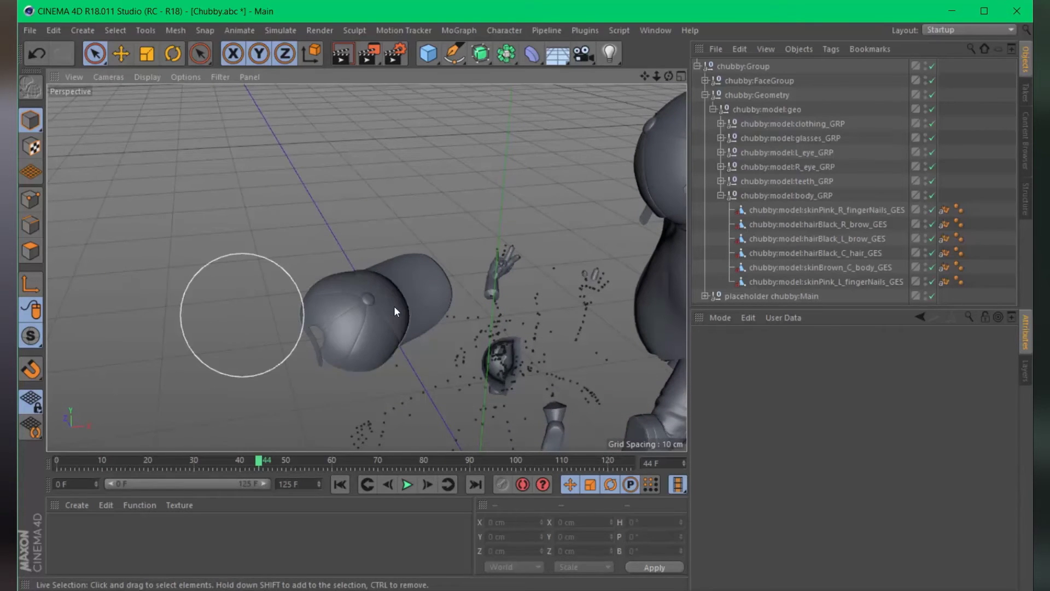
mouse_move(395, 308)
mouse_down()
mouse_move(546, 286)
mouse_move(519, 333)
mouse_move(516, 402)
mouse_move(499, 395)
mouse_up()
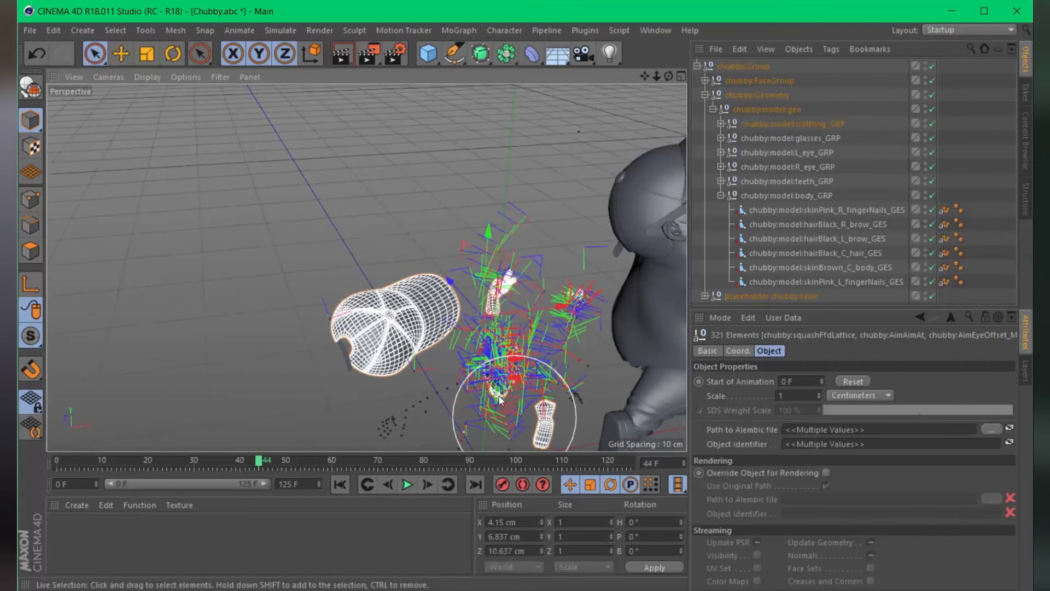
scroll(500, 391, down, 2)
click(500, 392)
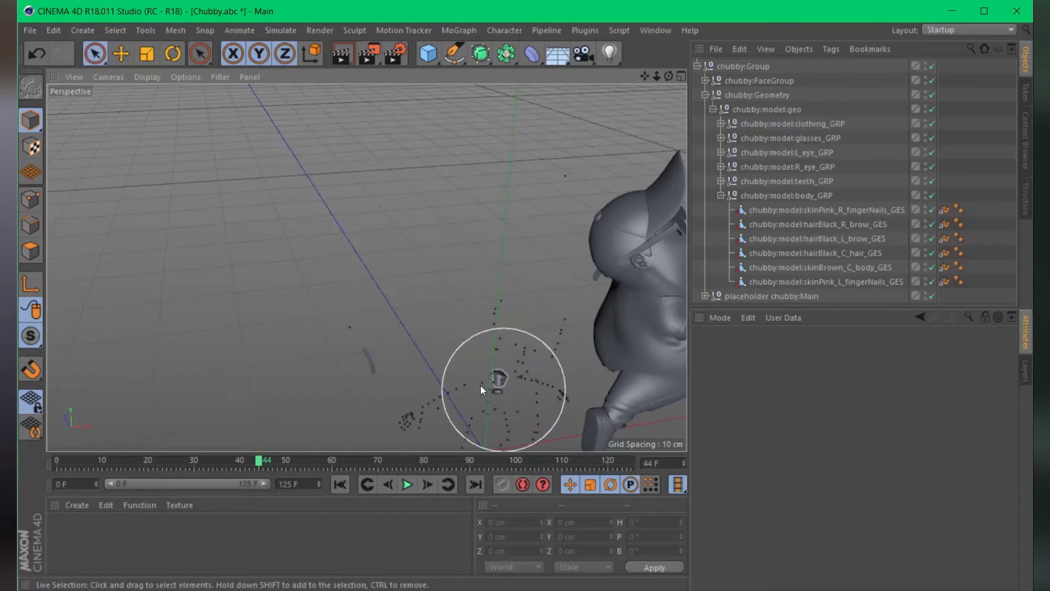
mouse_move(496, 379)
mouse_down()
mouse_move(480, 374)
mouse_move(503, 371)
mouse_move(419, 399)
mouse_move(337, 320)
mouse_up()
click(337, 321)
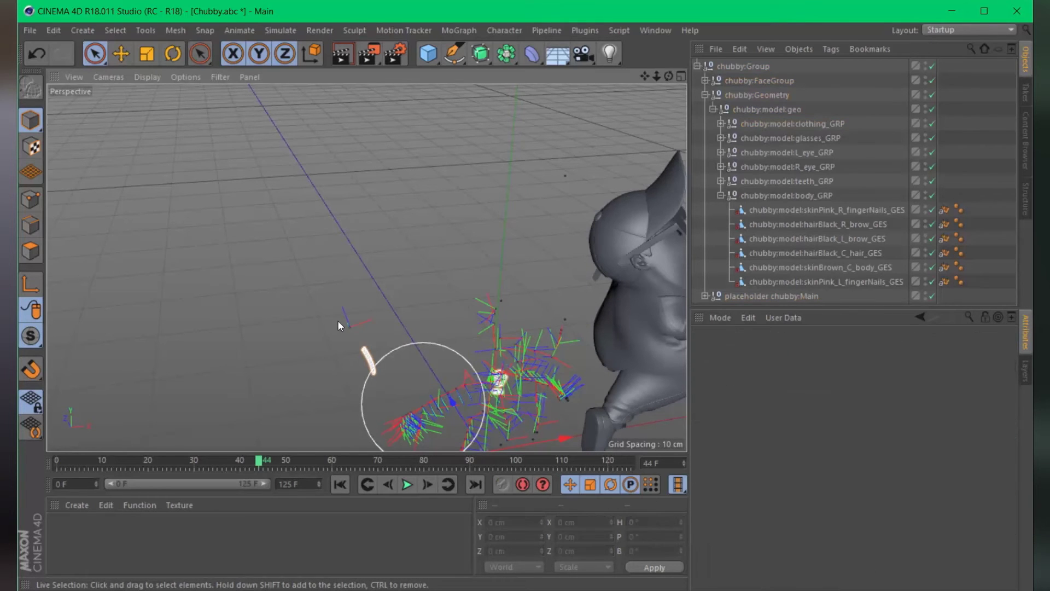
- Return to the Move tool and collapse the hierarchy to chubby:Group
alt+drag(540, 304, 432, 309)
key(e)
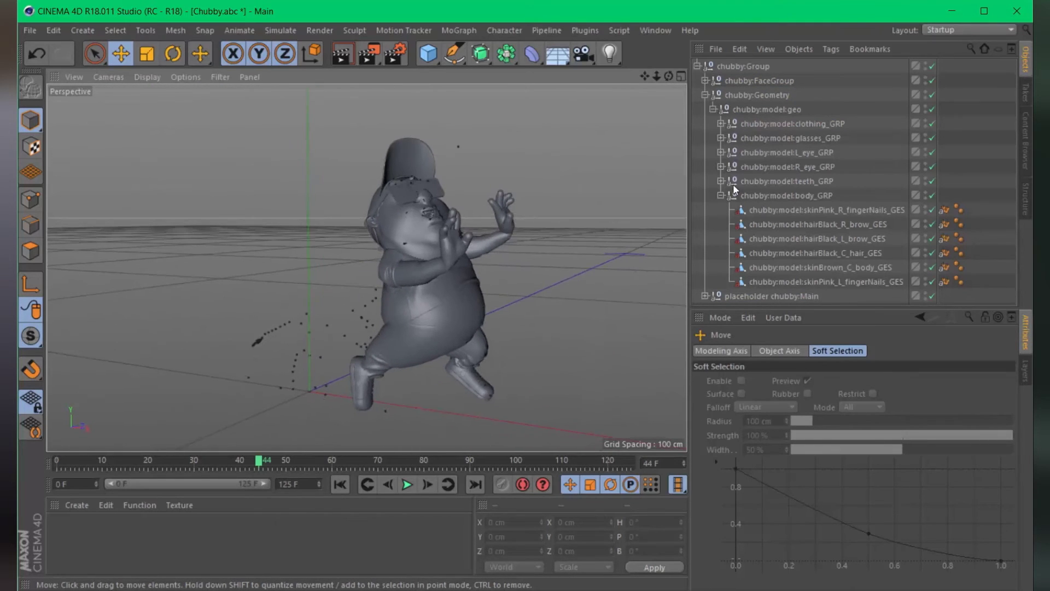
click(698, 67)
alt+drag(402, 273, 450, 303)
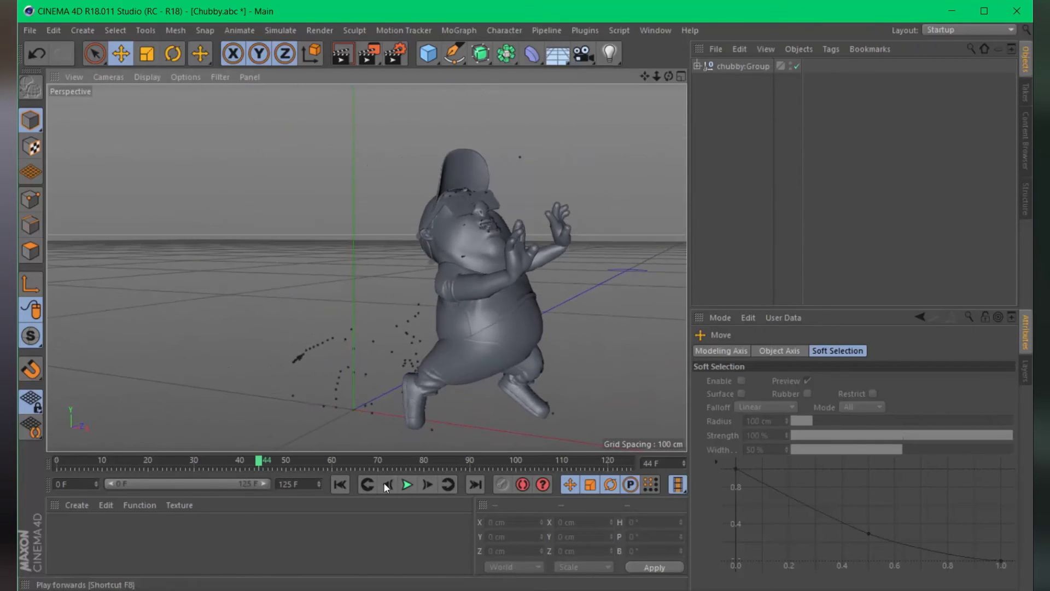
scroll(530, 269, up, 4)
alt+drag(531, 269, 428, 248)
alt+drag(532, 277, 423, 205)
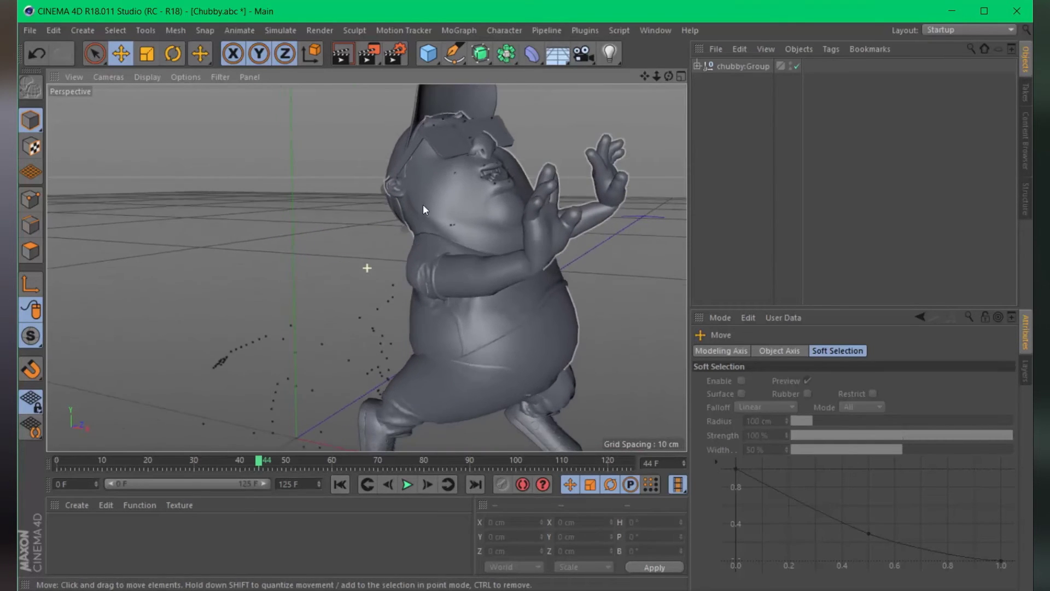
- Create material Mat with a light orange skin colour and apply it to the character's skin
double_click(234, 529)
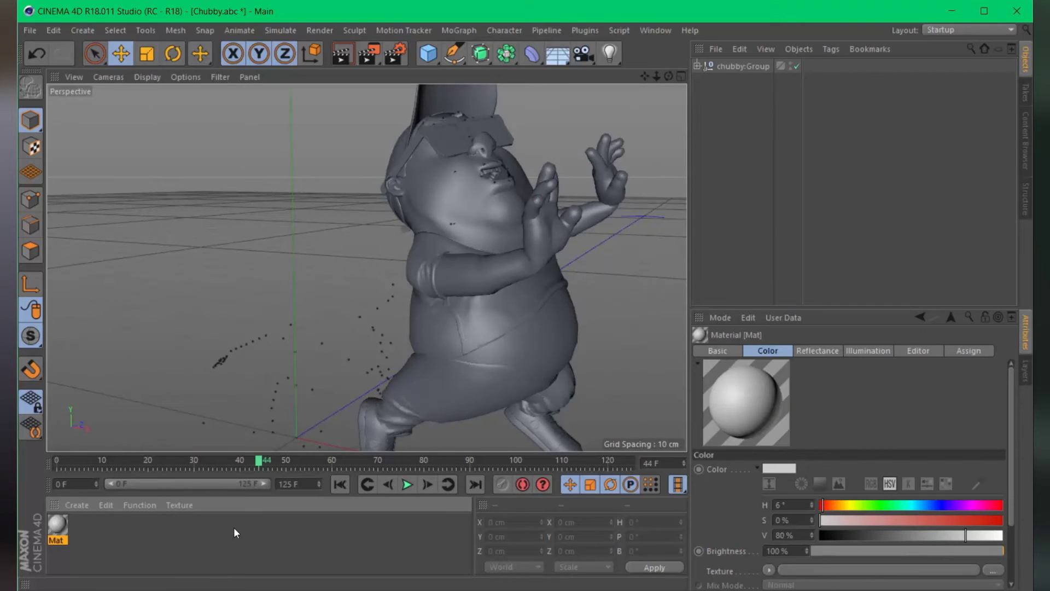
double_click(57, 525)
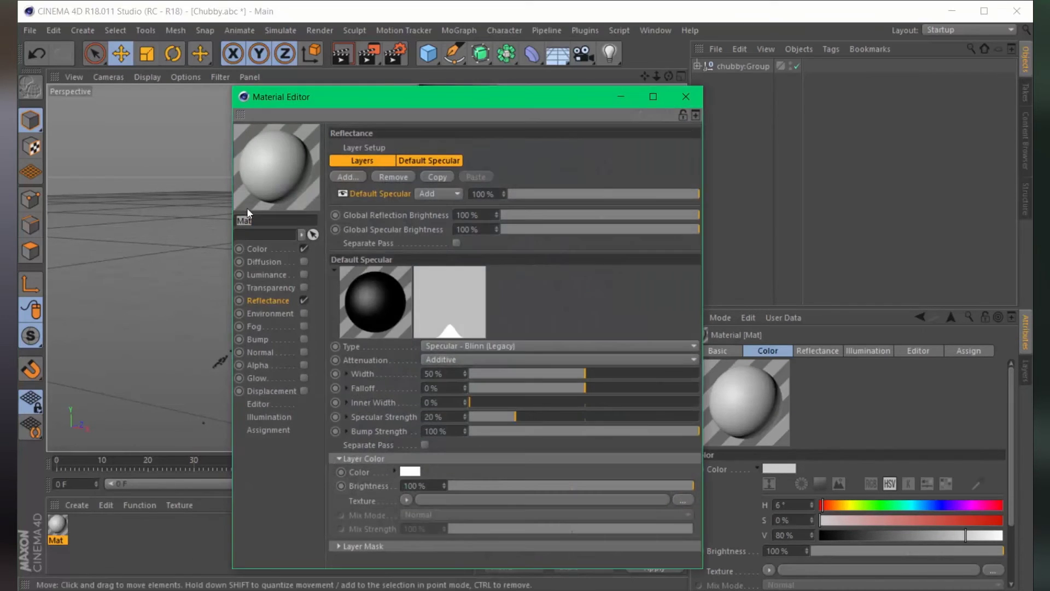
click(258, 249)
click(479, 185)
drag(478, 186, 480, 186)
click(698, 198)
click(696, 214)
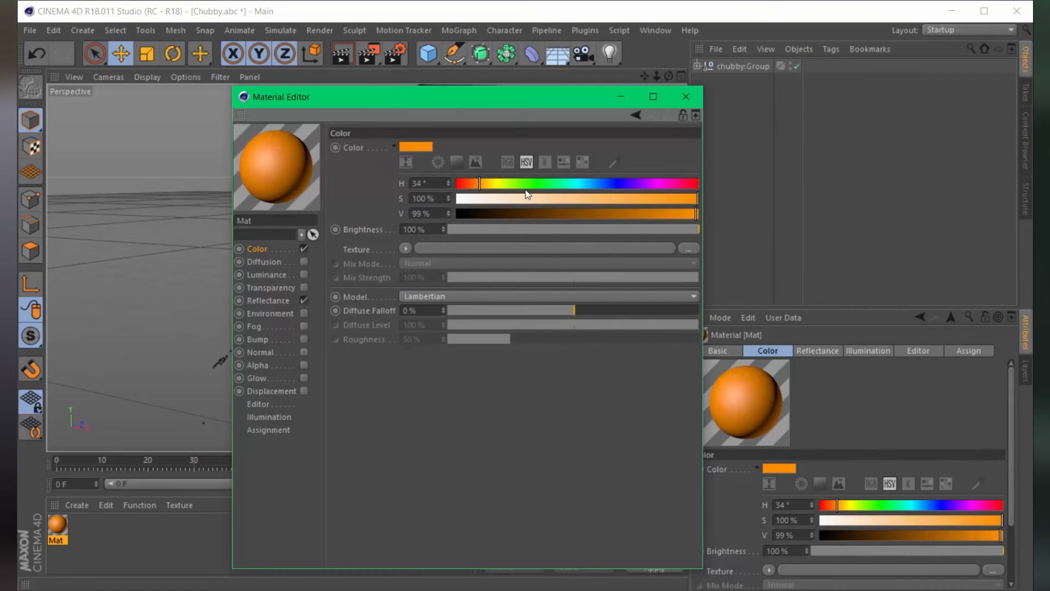
drag(652, 200, 601, 200)
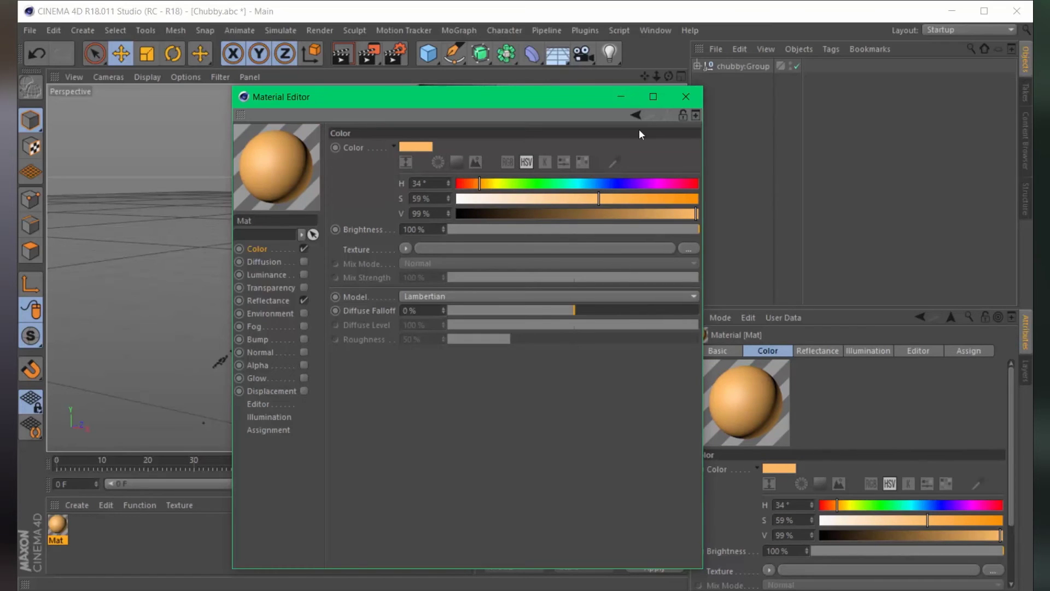
click(686, 97)
drag(477, 204, 479, 206)
alt+drag(531, 232, 552, 218)
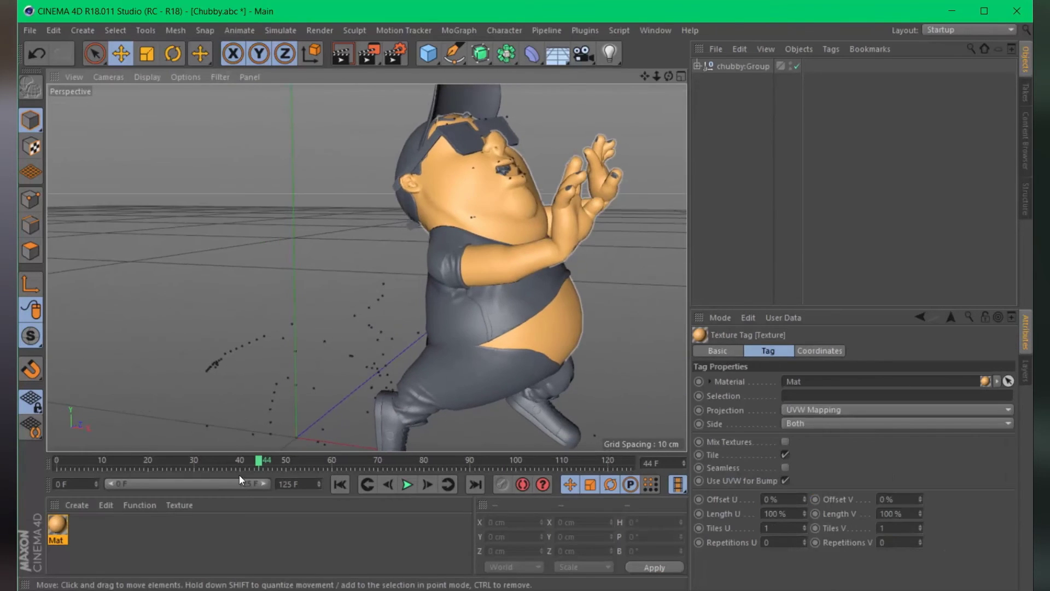
- Create a red Mat.1 and apply it to the character's shirt
double_click(143, 542)
double_click(57, 525)
drag(473, 182, 461, 183)
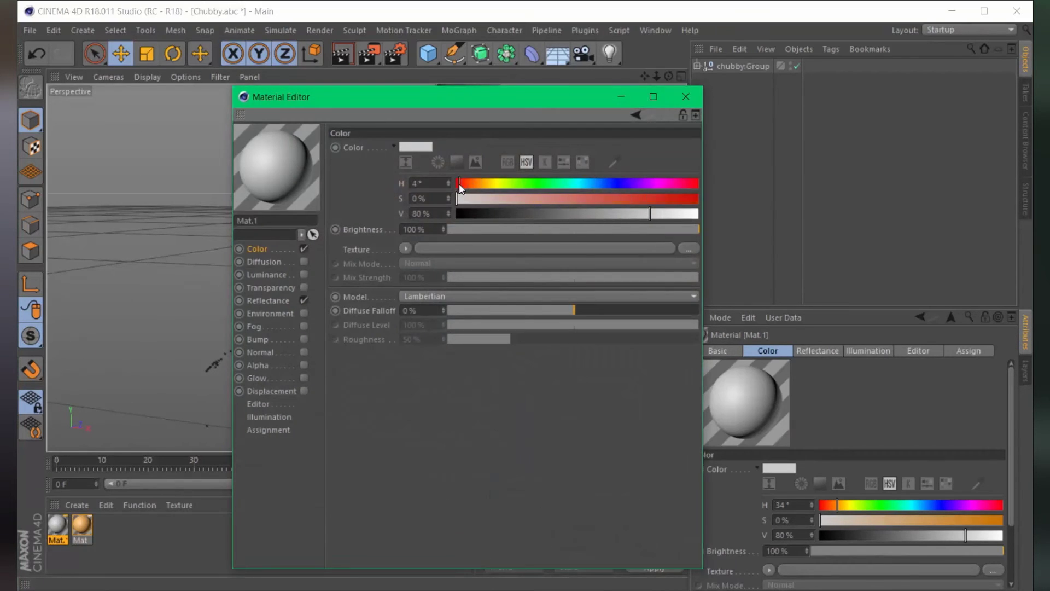
click(672, 199)
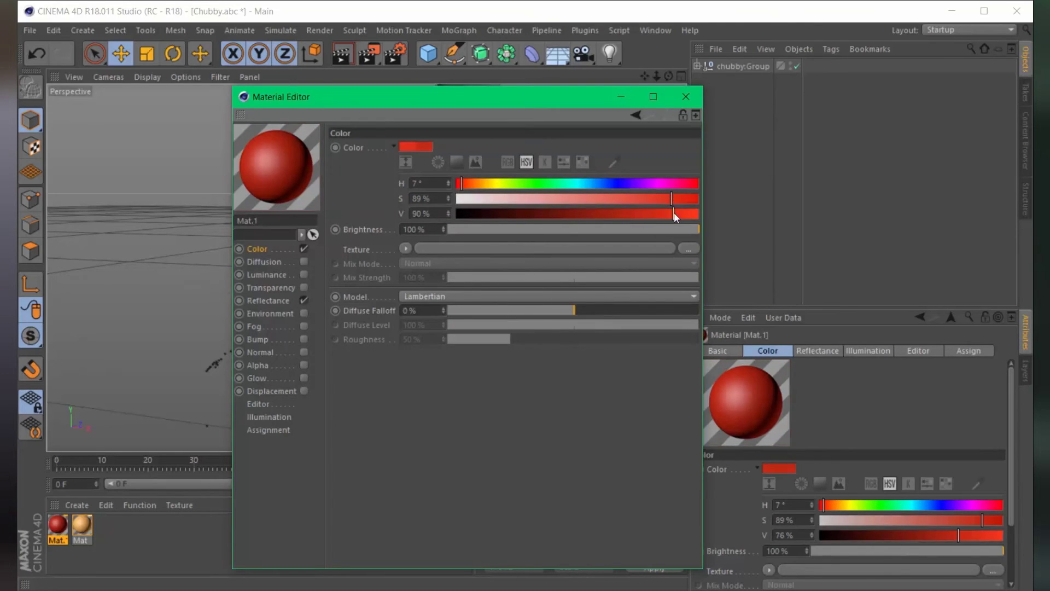
click(686, 96)
drag(486, 314, 485, 314)
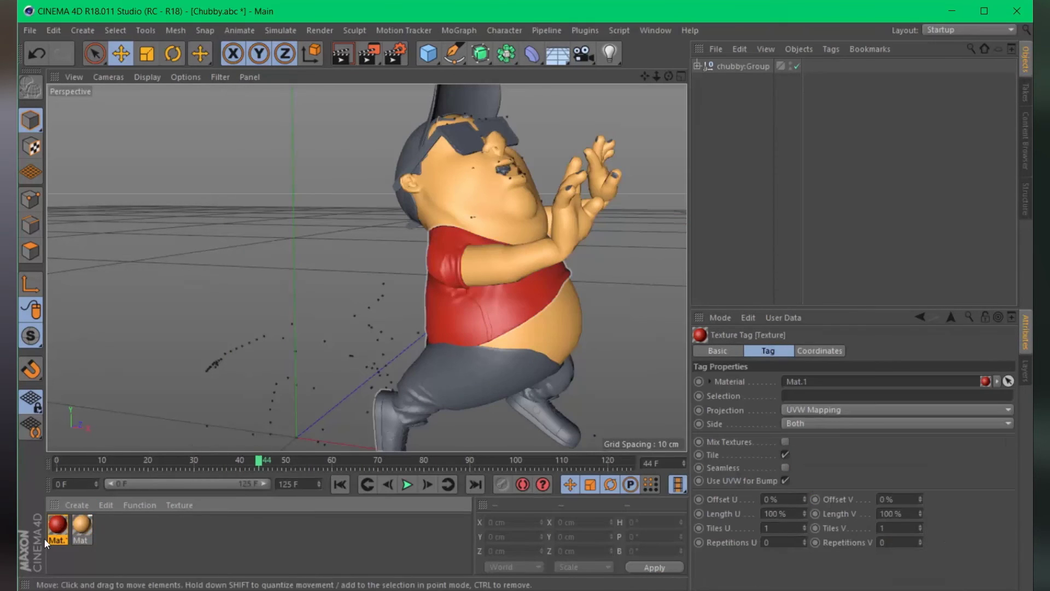
alt+drag(284, 346, 163, 426)
- Create a brown Mat.2 and apply it to the pants
double_click(149, 539)
double_click(58, 525)
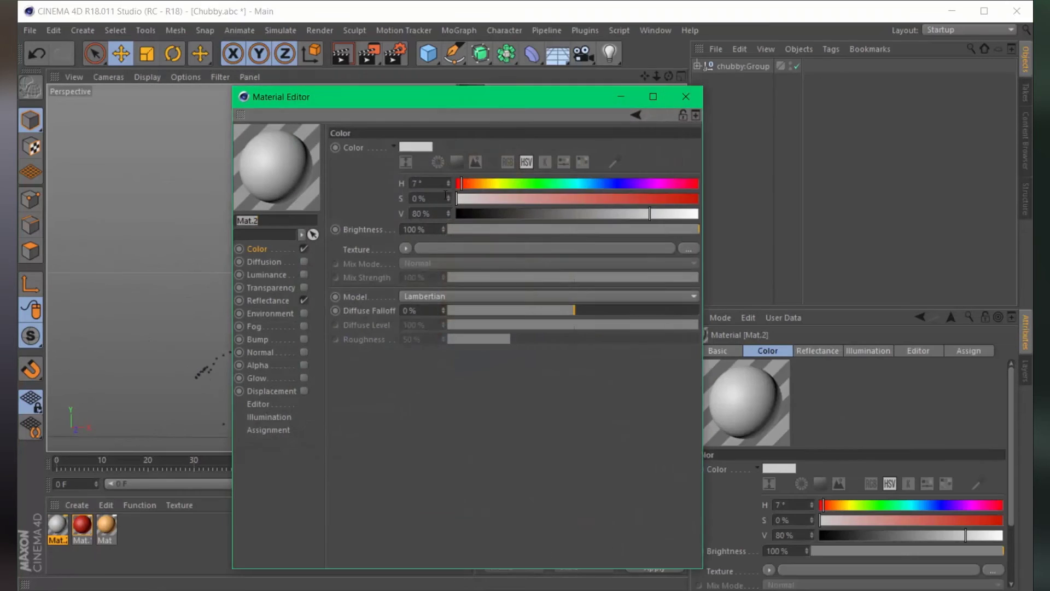
drag(485, 182, 469, 181)
click(567, 214)
click(560, 198)
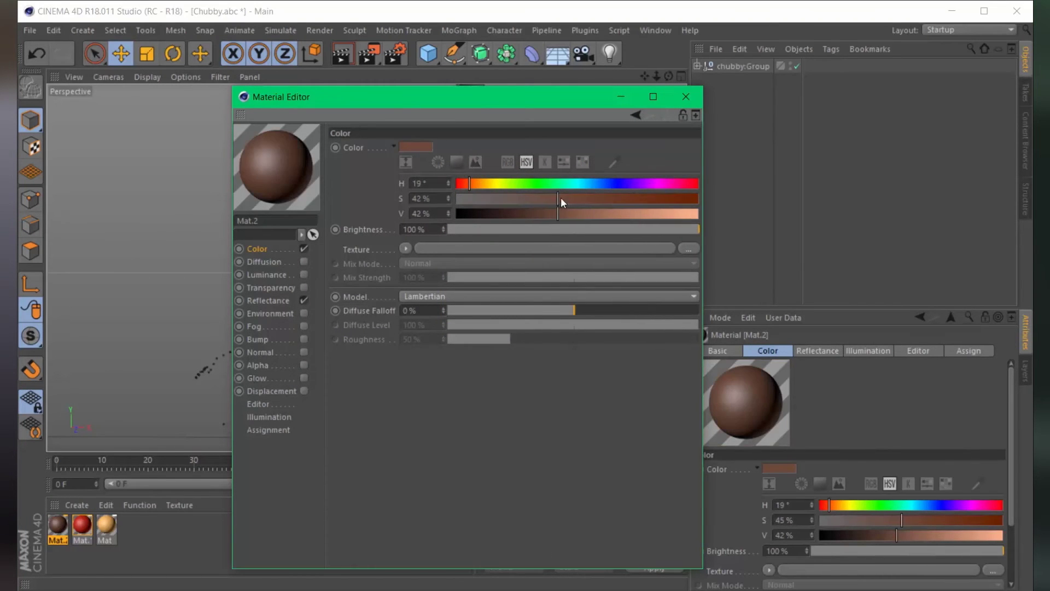
click(686, 97)
drag(58, 526, 492, 370)
alt+drag(487, 367, 465, 344)
- Create Mat.3 with a Gradient colour texture whose left stop is magenta
double_click(164, 538)
double_click(58, 526)
drag(385, 102, 636, 111)
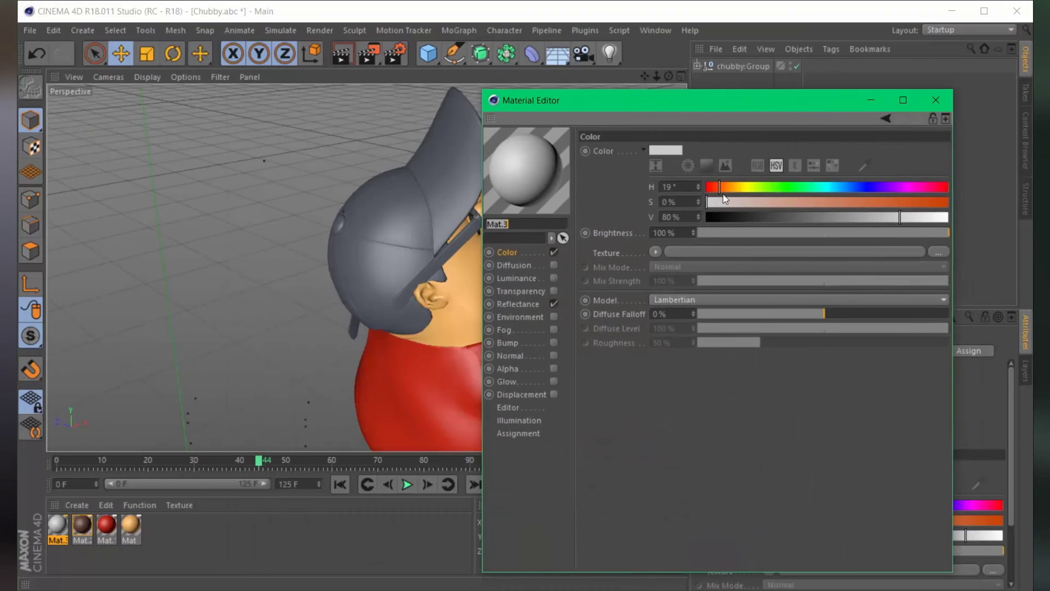
click(652, 249)
click(680, 432)
click(680, 268)
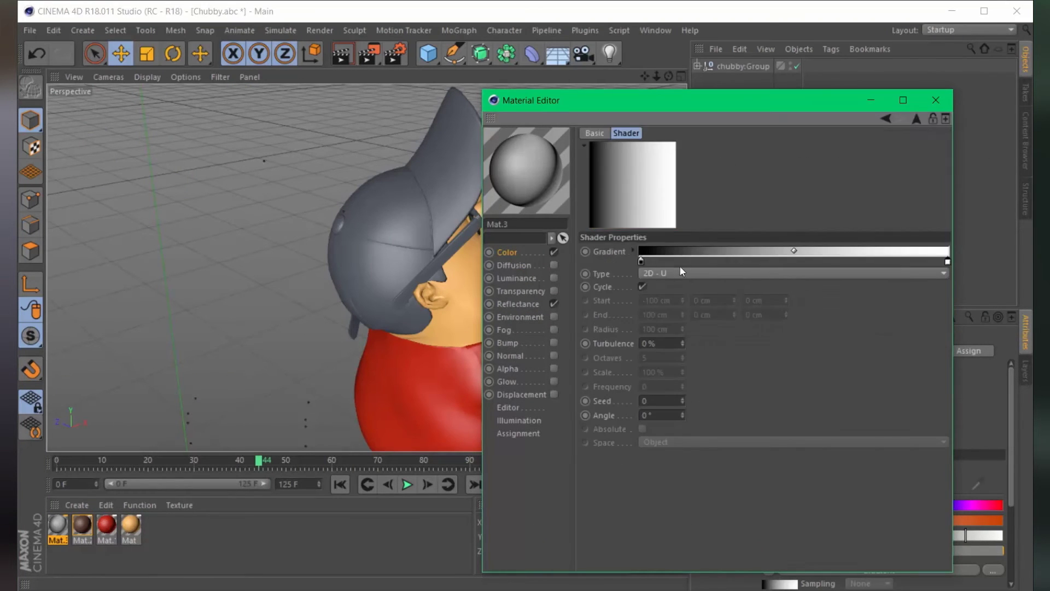
double_click(641, 262)
drag(714, 261, 722, 261)
drag(717, 290, 750, 289)
drag(680, 278, 718, 276)
click(614, 312)
- Set the gradient's right stop to purple and apply Mat.3 to the cap
double_click(948, 262)
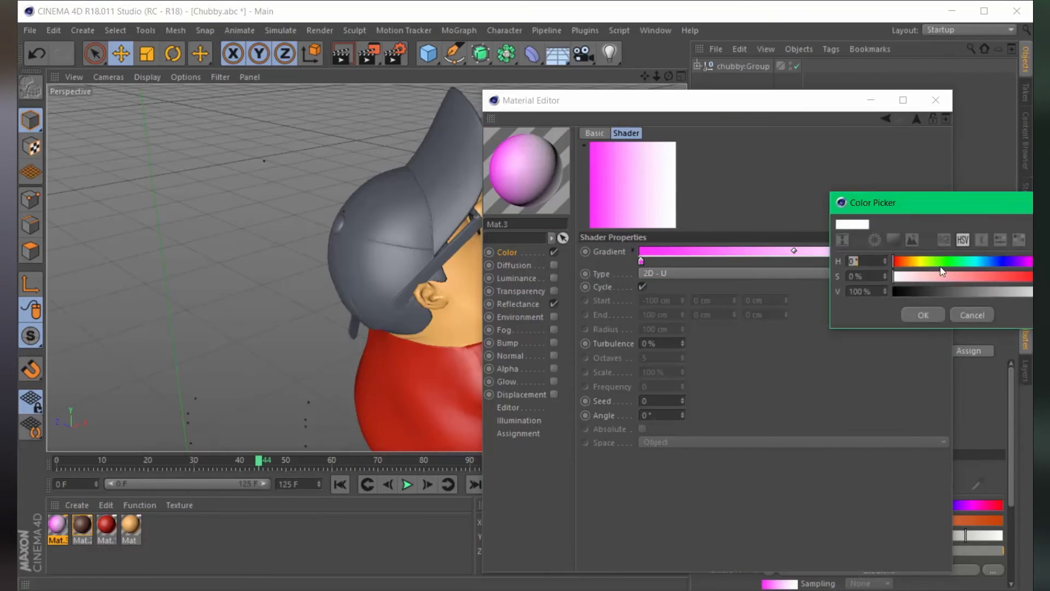
drag(985, 262, 1032, 277)
click(924, 314)
click(936, 100)
drag(57, 525, 391, 247)
mouse_move(391, 248)
alt+mouse_down()
mouse_move(604, 240)
mouse_move(319, 257)
mouse_move(395, 254)
alt+mouse_up()
scroll(395, 254, down, 4)
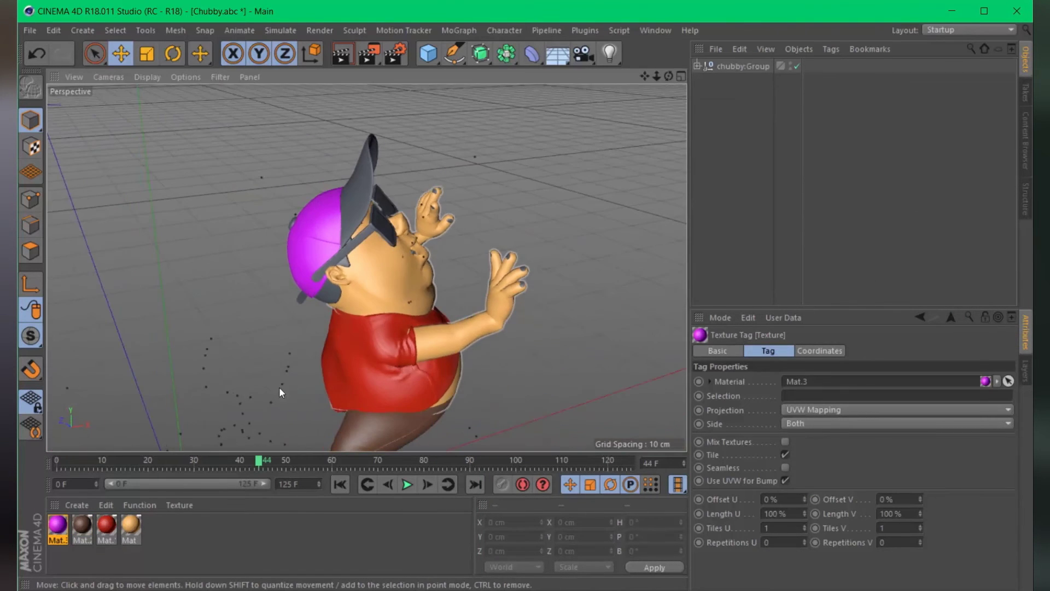
- Create a black Mat.4 with 0% value and apply it to the hair
double_click(197, 539)
double_click(57, 526)
drag(499, 211, 446, 212)
click(685, 97)
drag(56, 527, 181, 274)
scroll(326, 304, up, 4)
- Create Mat.5, make the cap button black, and make the cap's rear strap, crown and brim red
double_click(205, 539)
alt+drag(324, 348, 367, 268)
drag(82, 526, 258, 290)
alt+drag(258, 290, 356, 292)
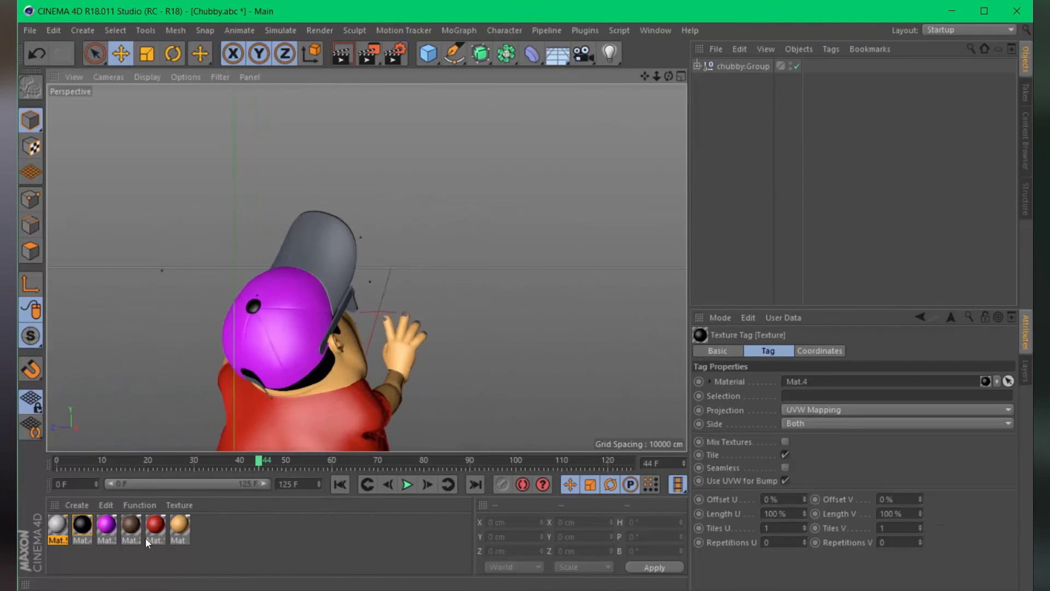
drag(155, 531, 254, 377)
drag(156, 526, 316, 249)
alt+drag(323, 249, 196, 202)
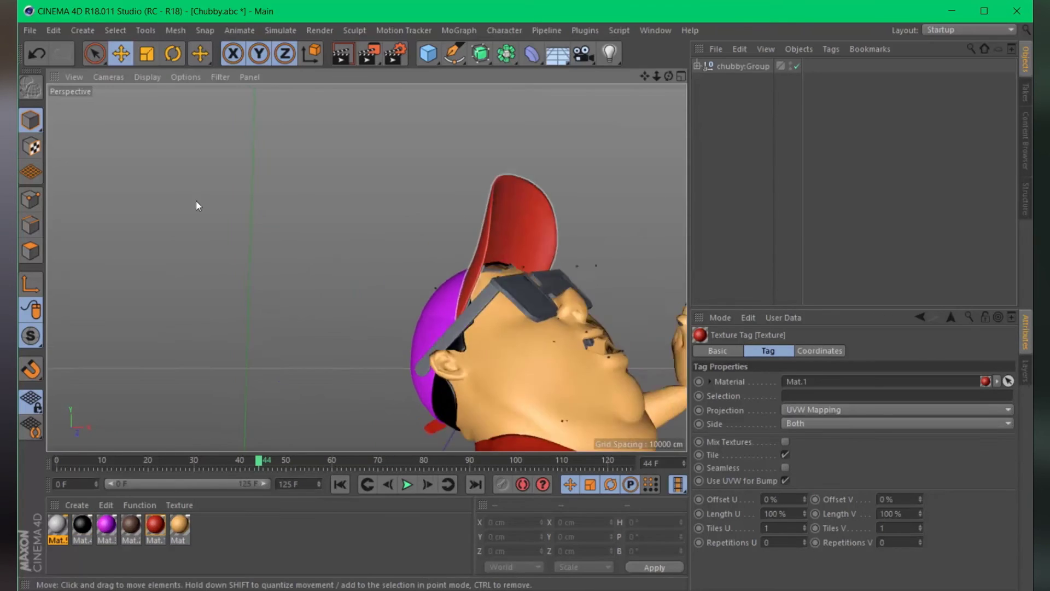
alt+drag(459, 266, 406, 327)
- Apply the brown material to the glasses temple and frame
drag(131, 524, 372, 335)
alt+drag(383, 328, 429, 336)
scroll(429, 336, up, 2)
drag(131, 525, 397, 382)
scroll(411, 370, down, 4)
alt+middle_drag(410, 370, 313, 322)
scroll(291, 377, up, 3)
alt+middle_drag(290, 377, 104, 430)
- Apply the white material to the upper and lower teeth
double_click(252, 539)
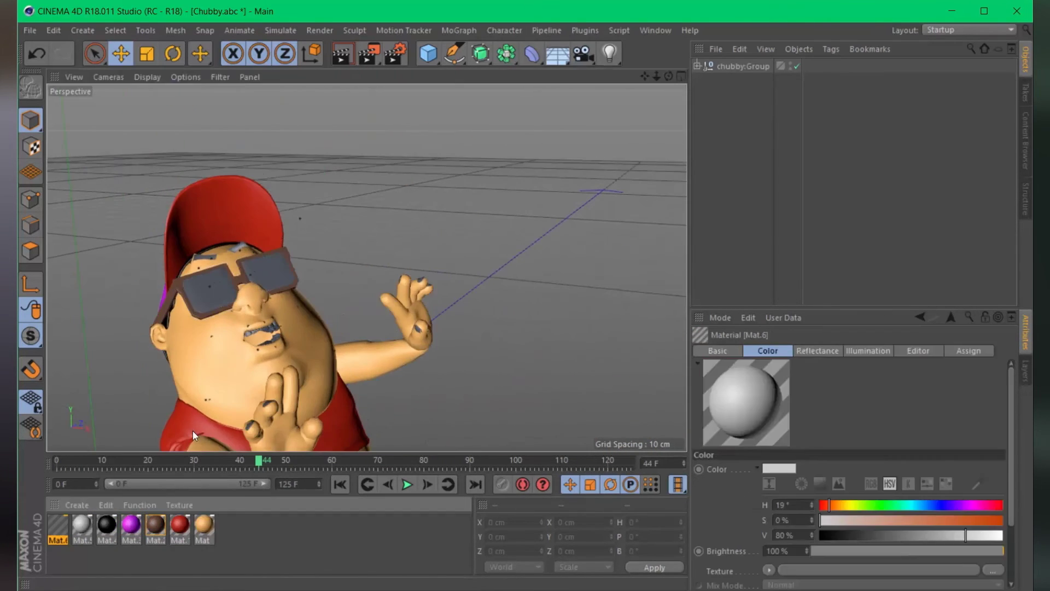
key(ctrl+z)
alt+middle_drag(287, 362, 349, 356)
scroll(349, 356, up, 5)
drag(58, 525, 366, 352)
alt+drag(366, 352, 365, 312)
key(ctrl+shift+z)
key(ctrl+shift+z)
key(ctrl+shift+z)
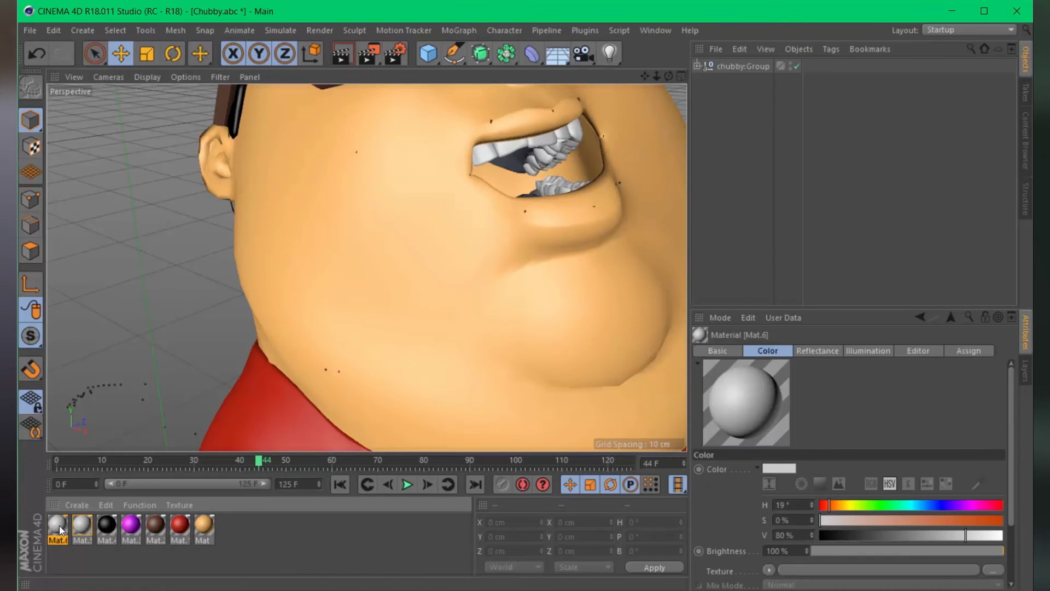
key(ctrl+shift+z)
key(ctrl+shift+z)
key(ctrl+shift+z)
key(ctrl+shift+z)
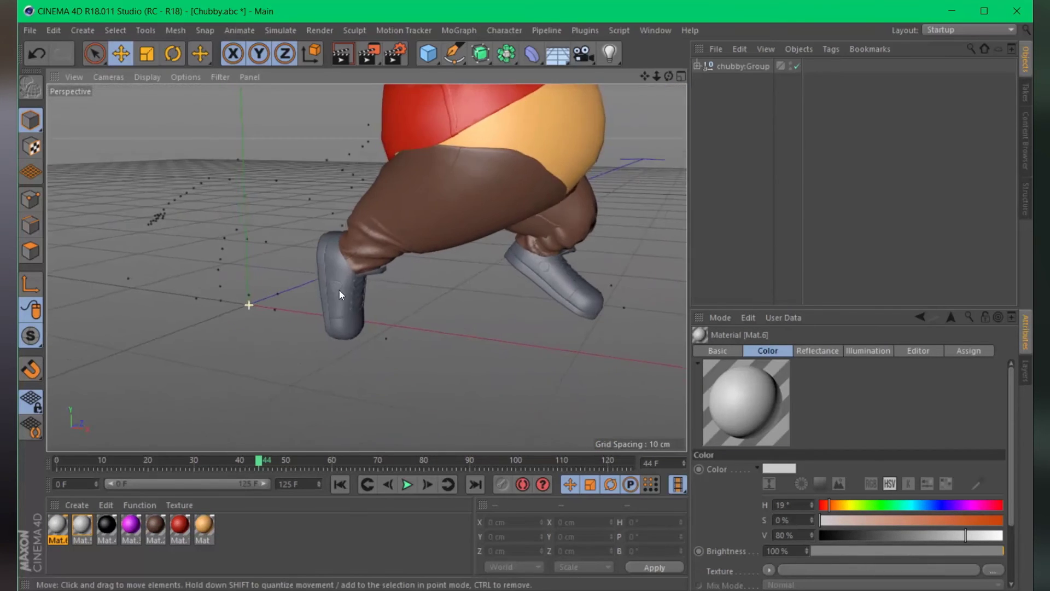
- Make Mat.6 a bright, fully saturated yellow-orange
double_click(58, 525)
click(614, 193)
click(818, 208)
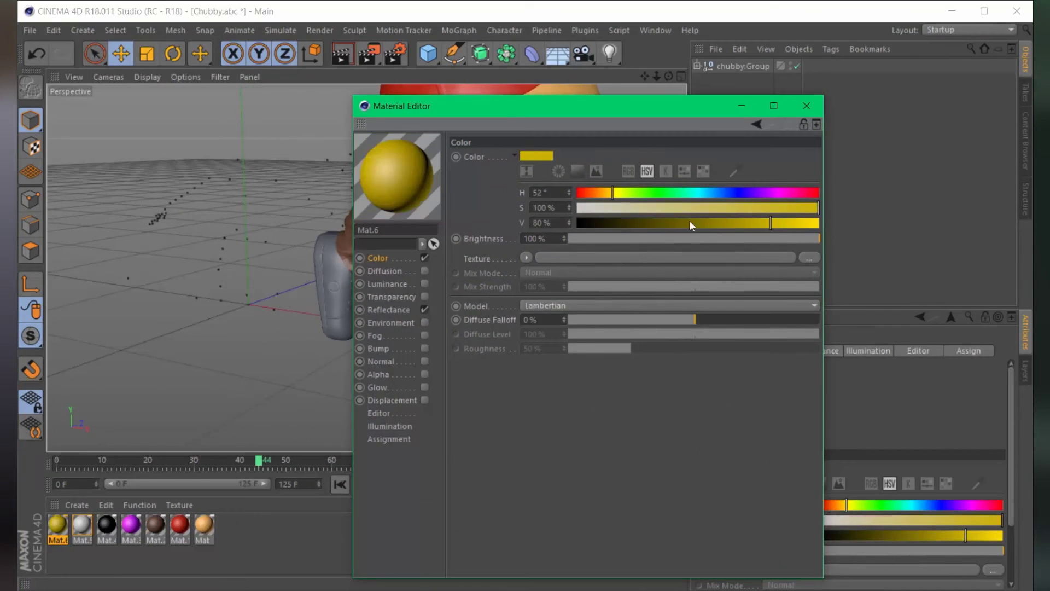
drag(690, 222, 812, 223)
click(604, 193)
click(806, 106)
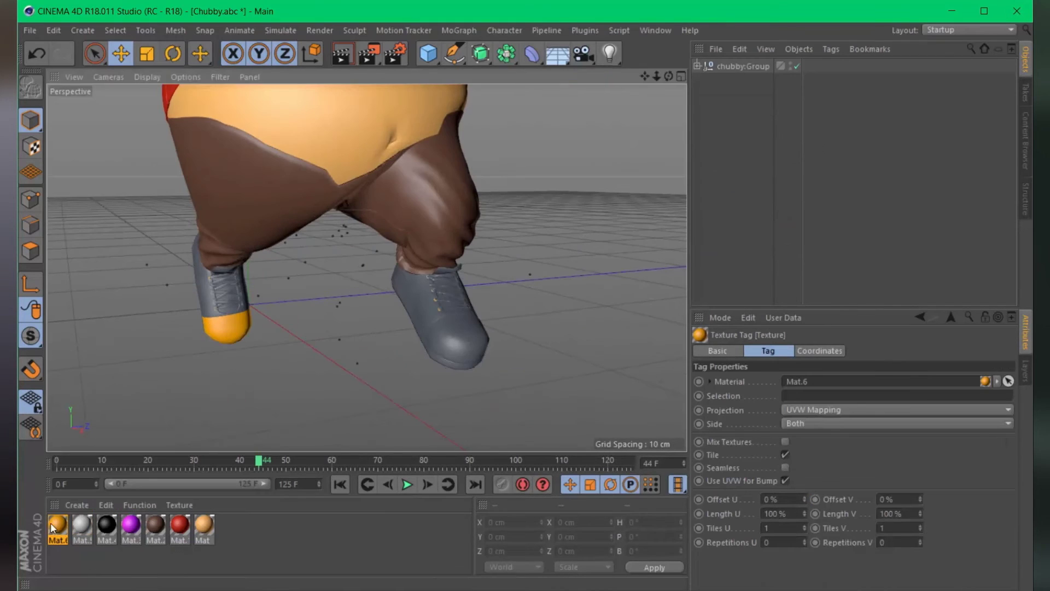
- Make both shoe soles brown and both shoes red
alt+drag(454, 342, 548, 355)
drag(160, 529, 311, 287)
drag(157, 527, 542, 291)
scroll(335, 304, up, 2)
alt+middle_drag(335, 304, 384, 322)
drag(182, 526, 372, 298)
alt+middle_drag(498, 336, 402, 335)
drag(180, 526, 493, 274)
- Apply the white material to the laces of the left and right shoes
scroll(493, 273, up, 4)
alt+middle_drag(192, 294, 487, 317)
drag(83, 526, 395, 301)
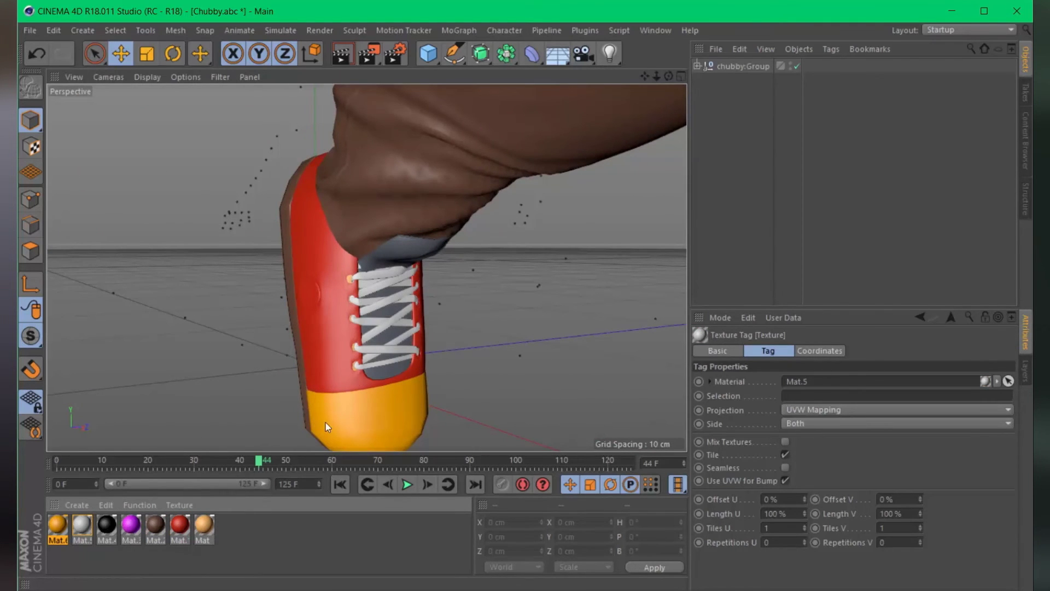
scroll(378, 351, down, 2)
alt+middle_drag(608, 335, 230, 323)
scroll(282, 297, up, 3)
alt+middle_drag(297, 303, 378, 356)
drag(83, 526, 361, 271)
scroll(362, 270, down, 5)
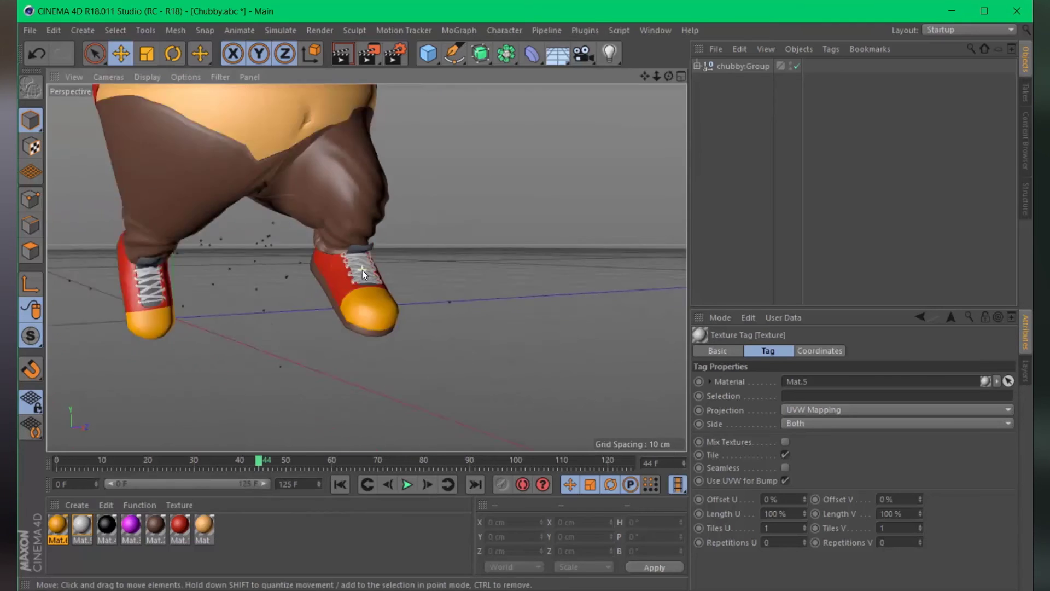
key(ctrl+shift+z)
key(ctrl+shift+z)
key(ctrl+shift+z)
key(ctrl+shift+z)
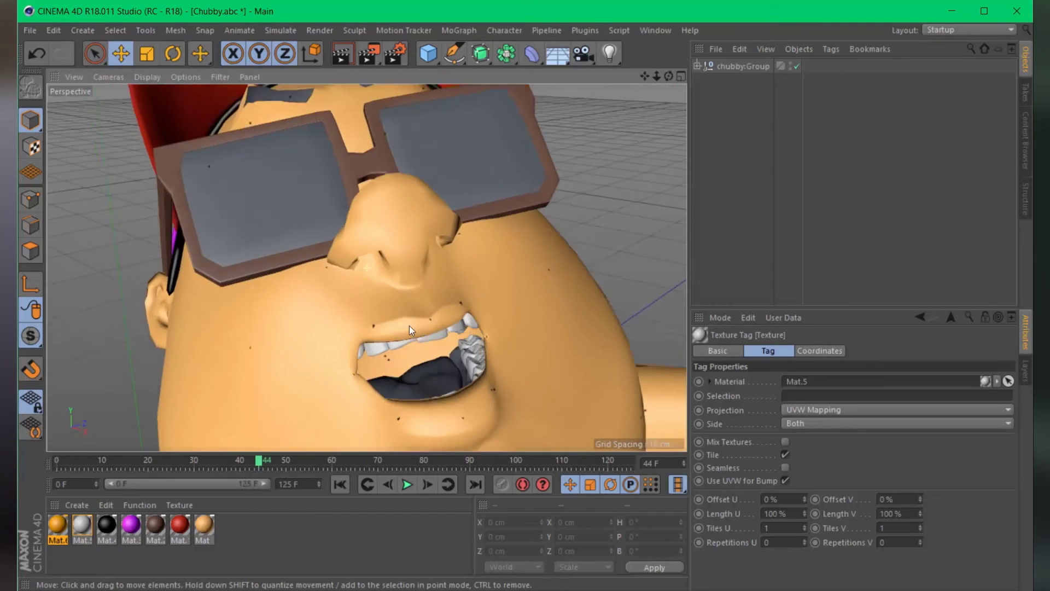
- Create a bright red material, Mat.7, and apply it inside the mouth
alt+middle_drag(409, 326, 424, 285)
double_click(274, 542)
double_click(58, 525)
drag(484, 183, 703, 199)
drag(651, 213, 703, 213)
click(685, 97)
drag(58, 525, 478, 363)
- Create Mat.8 as a pinkish red with saturation lowered to 59%
key(ctrl+shift+z)
key(ctrl+shift+z)
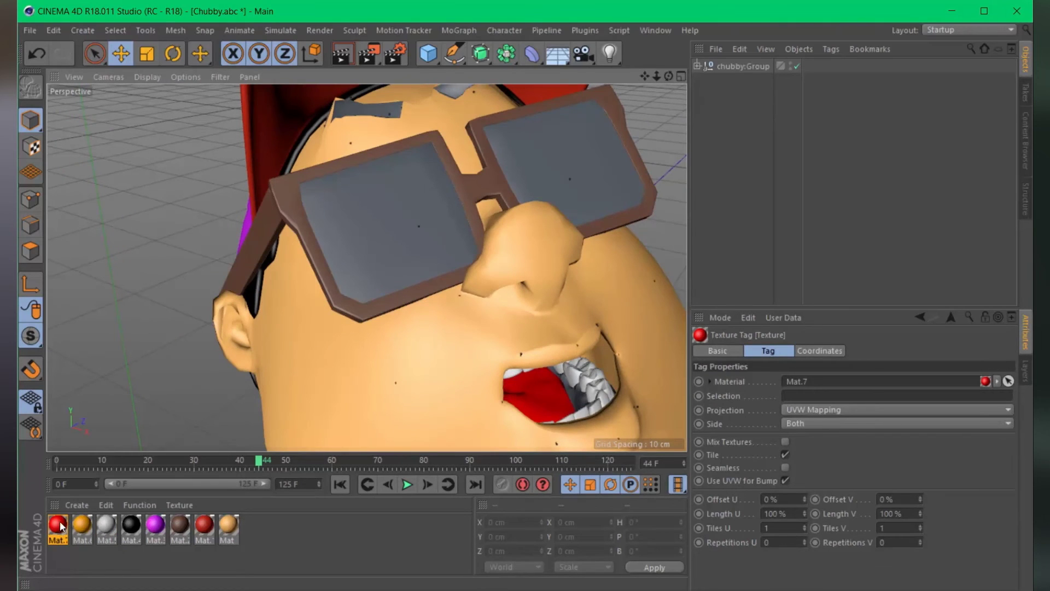
key(ctrl+shift+z)
key(ctrl+shift+z)
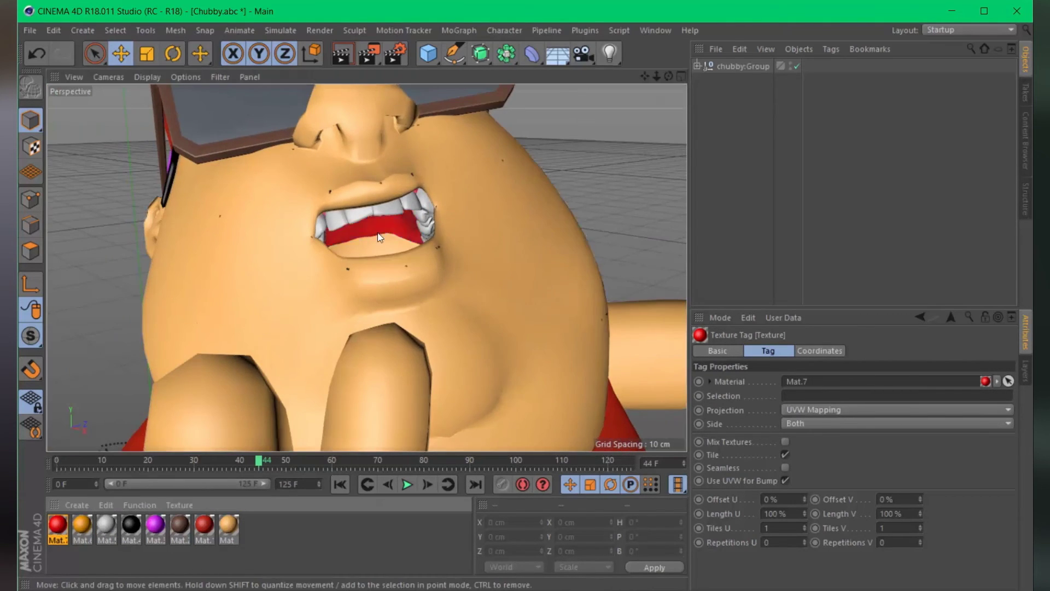
scroll(379, 234, down, 8)
alt+drag(378, 234, 335, 312)
double_click(222, 552)
double_click(58, 525)
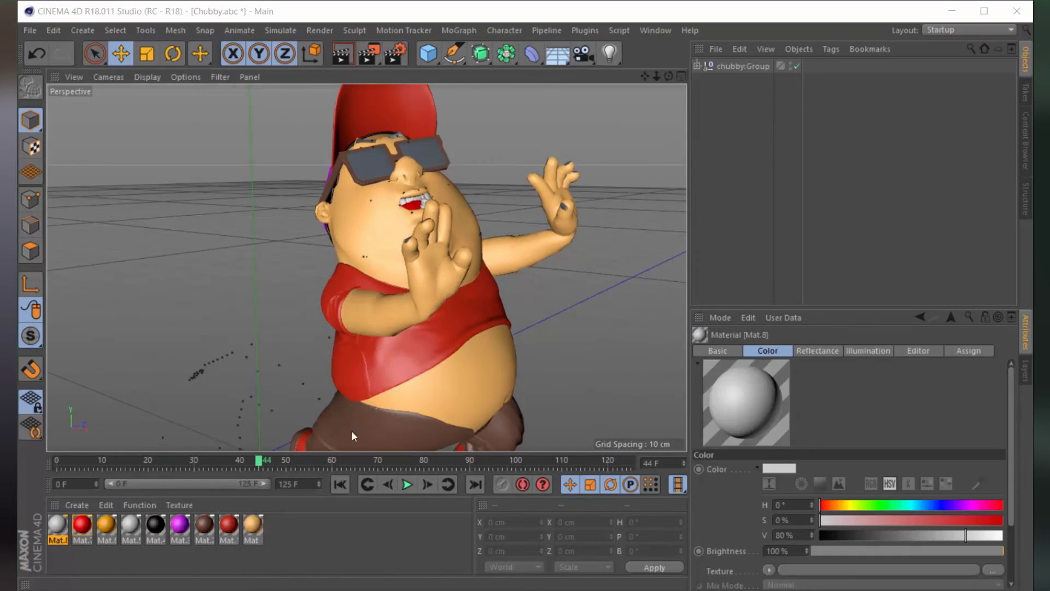
drag(663, 197, 599, 203)
click(689, 98)
- Apply the mouth material to the mouth interior
scroll(494, 215, up, 4)
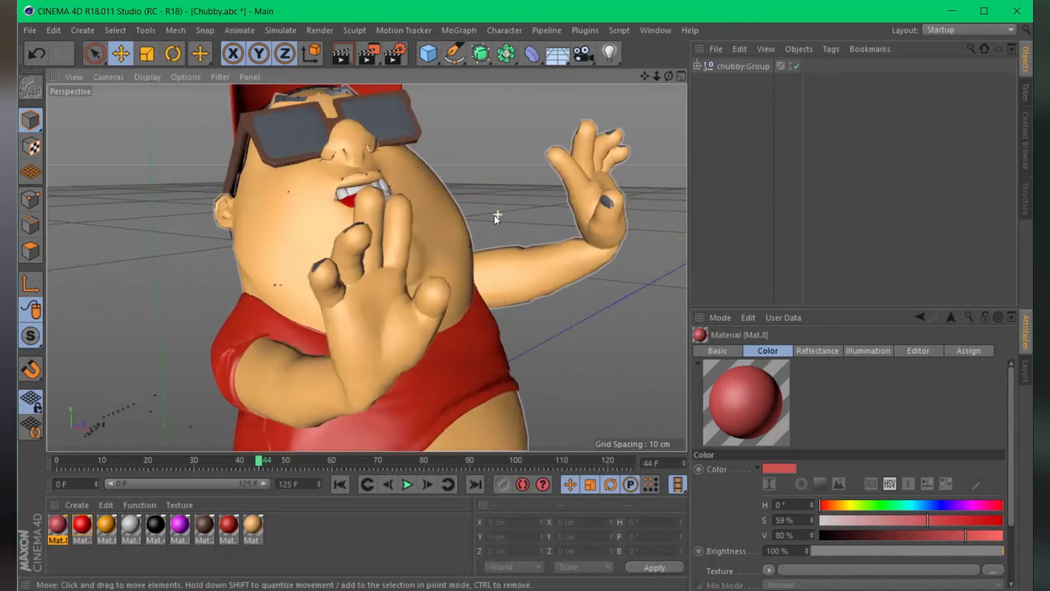
scroll(494, 214, up, 5)
alt+drag(494, 214, 419, 239)
drag(58, 525, 279, 210)
alt+drag(279, 210, 368, 328)
click(82, 526)
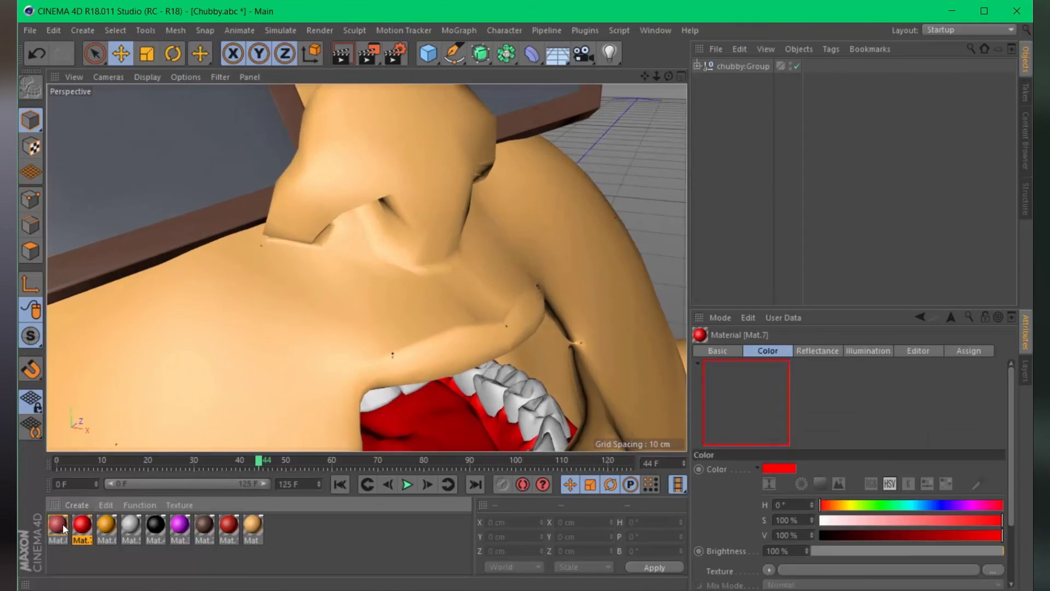
drag(62, 527, 487, 414)
scroll(524, 406, down, 6)
alt+middle_drag(525, 406, 235, 261)
- Apply the light grey material to the fingernails on both hands
scroll(235, 260, down, 4)
alt+drag(236, 260, 368, 269)
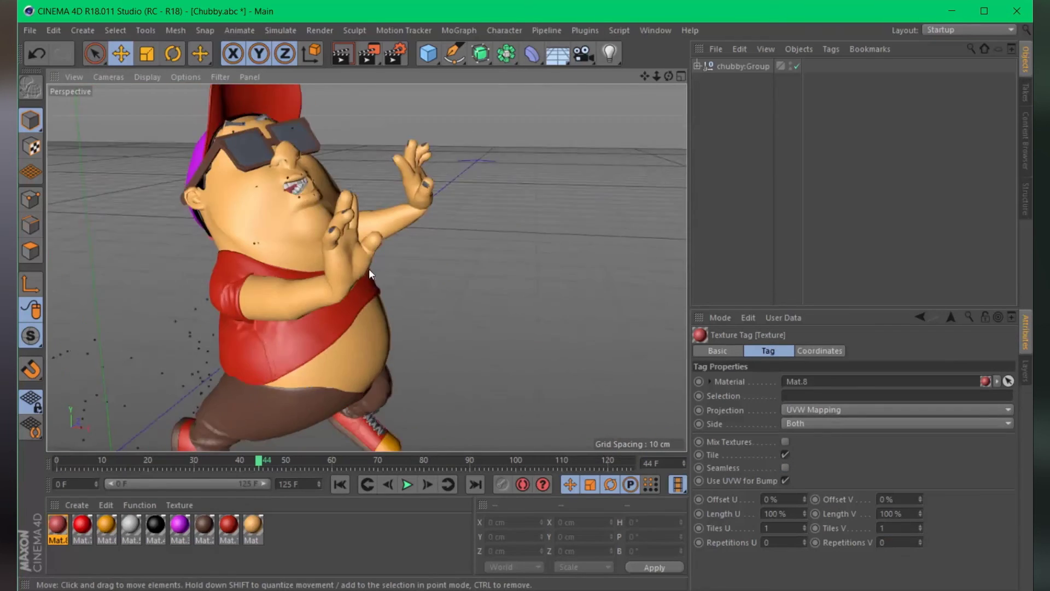
scroll(328, 227, up, 5)
drag(131, 525, 363, 245)
scroll(363, 244, down, 4)
alt+drag(363, 245, 394, 241)
scroll(394, 241, up, 5)
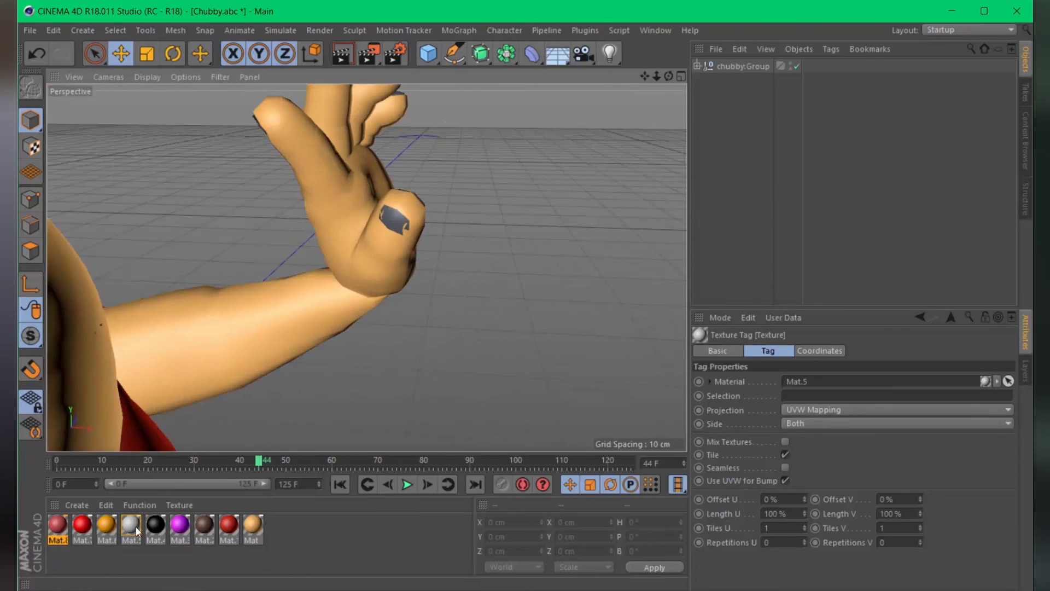
drag(133, 528, 395, 221)
- Apply the black material to both eyebrows, then frame the whole character
scroll(395, 221, down, 5)
scroll(367, 308, down, 4)
alt+middle_drag(367, 309, 367, 383)
scroll(365, 344, up, 5)
drag(156, 526, 283, 267)
alt+middle_drag(283, 267, 279, 350)
drag(156, 526, 275, 321)
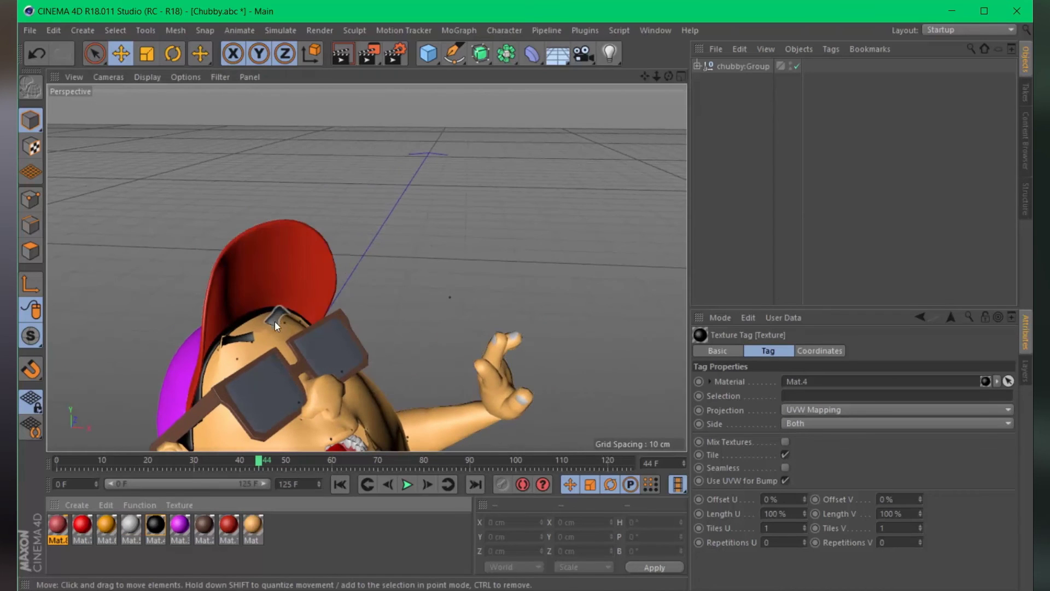
alt+middle_drag(277, 405, 322, 346)
scroll(317, 377, down, 3)
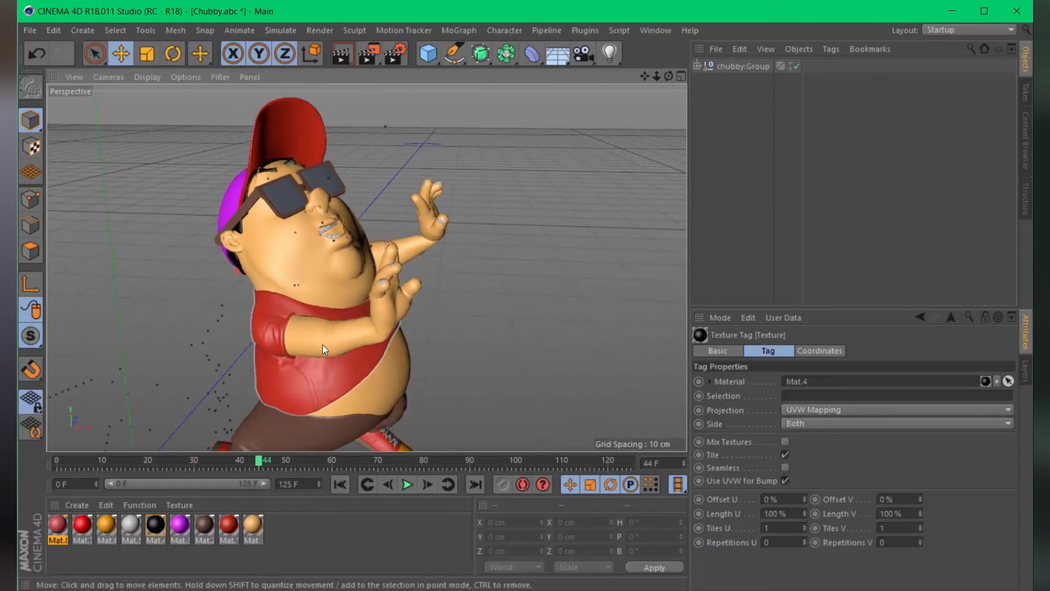
alt+drag(323, 346, 304, 313)
scroll(303, 313, down, 4)
- Create Mat.9 with Transparency enabled at 76% brightness
scroll(303, 313, up, 4)
double_click(338, 561)
double_click(58, 525)
drag(341, 101, 466, 57)
click(437, 251)
drag(829, 193, 783, 195)
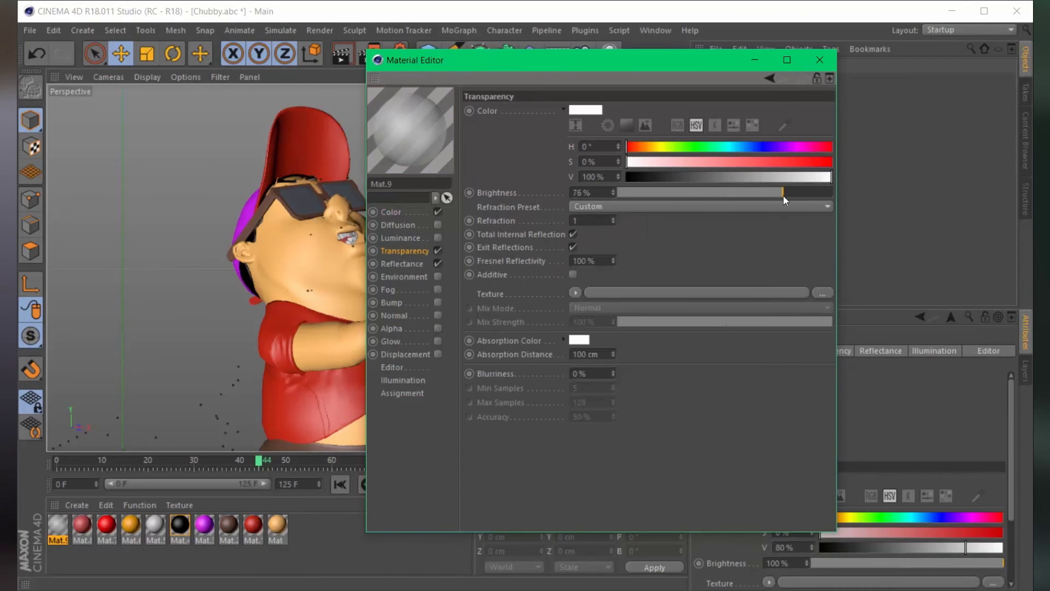
- Tune Mat.9's specular: falloff 15%, inner width 14%, strength 32%, then select the lens
click(405, 263)
drag(718, 355, 736, 369)
drag(655, 354, 636, 383)
drag(649, 396, 679, 396)
drag(735, 368, 717, 368)
drag(638, 355, 651, 352)
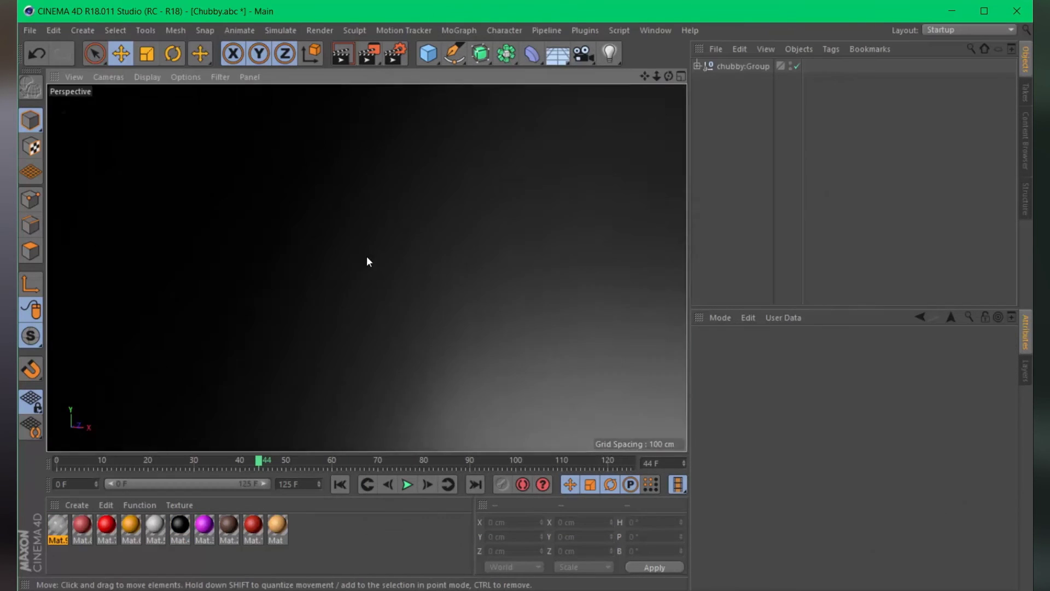
scroll(367, 257, down, 5)
click(436, 230)
- Hide the glasses lenses to expose the eyes and select the right eye's cornea
key(s)
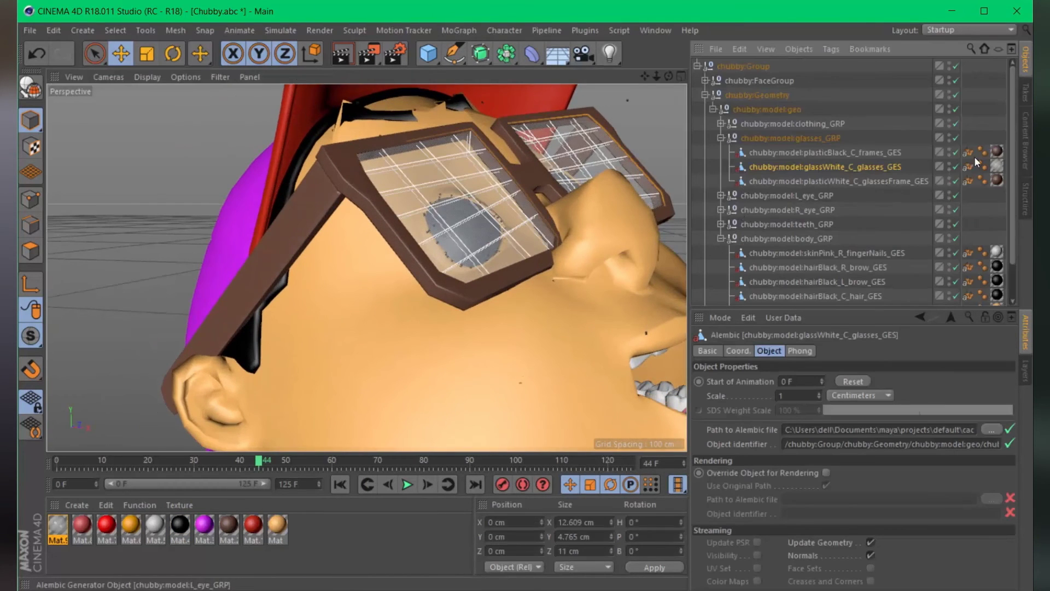
click(956, 166)
scroll(450, 259, up, 5)
click(500, 264)
scroll(497, 265, down, 4)
alt+drag(500, 264, 477, 267)
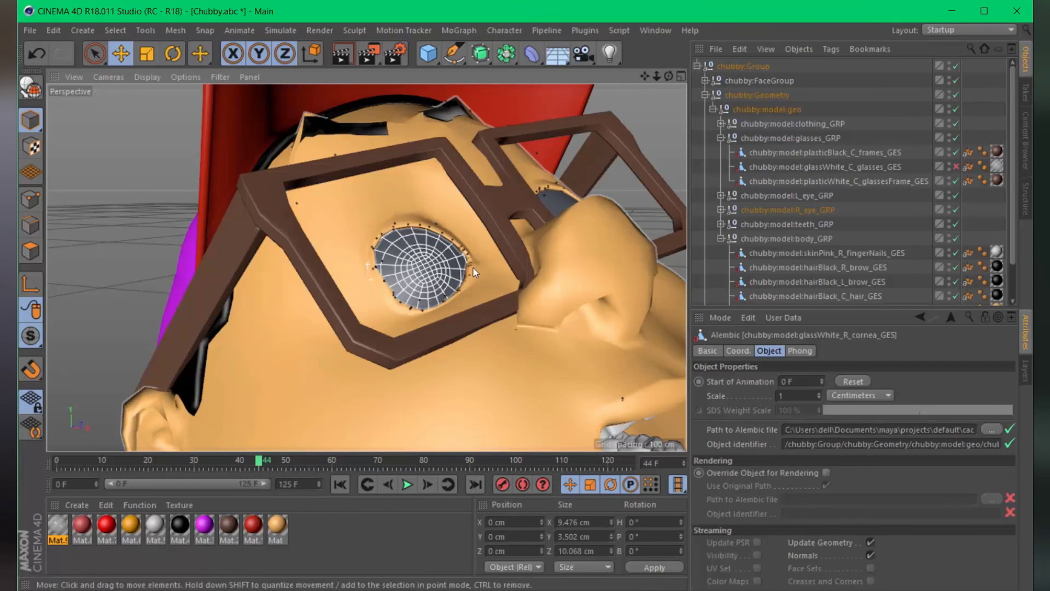
alt+middle_drag(474, 268, 434, 268)
scroll(477, 257, down, 4)
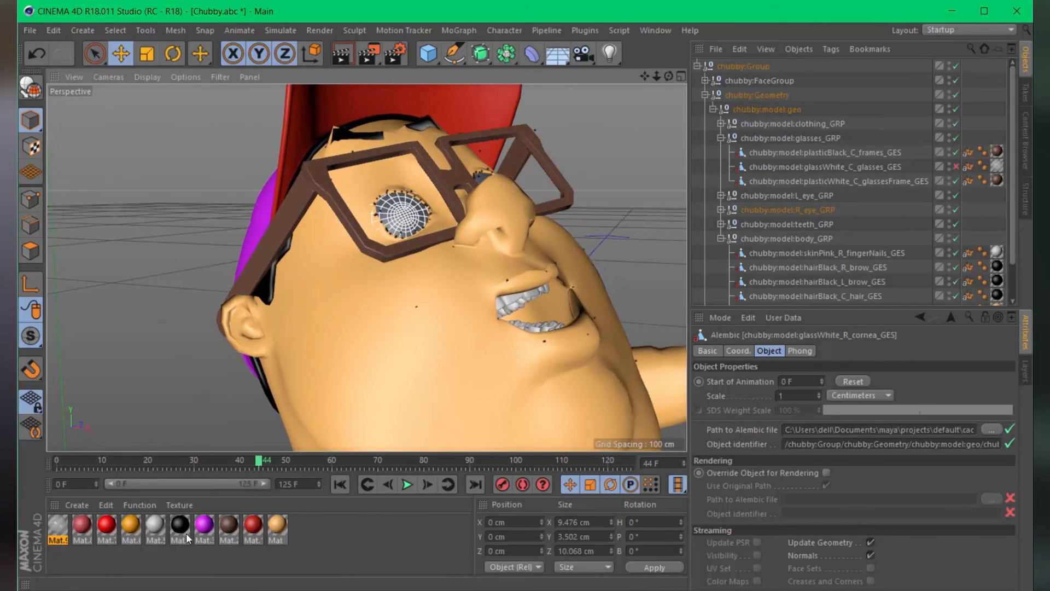
- Create Mat.10 with a Gradient colour shader set to 2D - Circular
double_click(323, 534)
double_click(57, 525)
drag(357, 99, 584, 59)
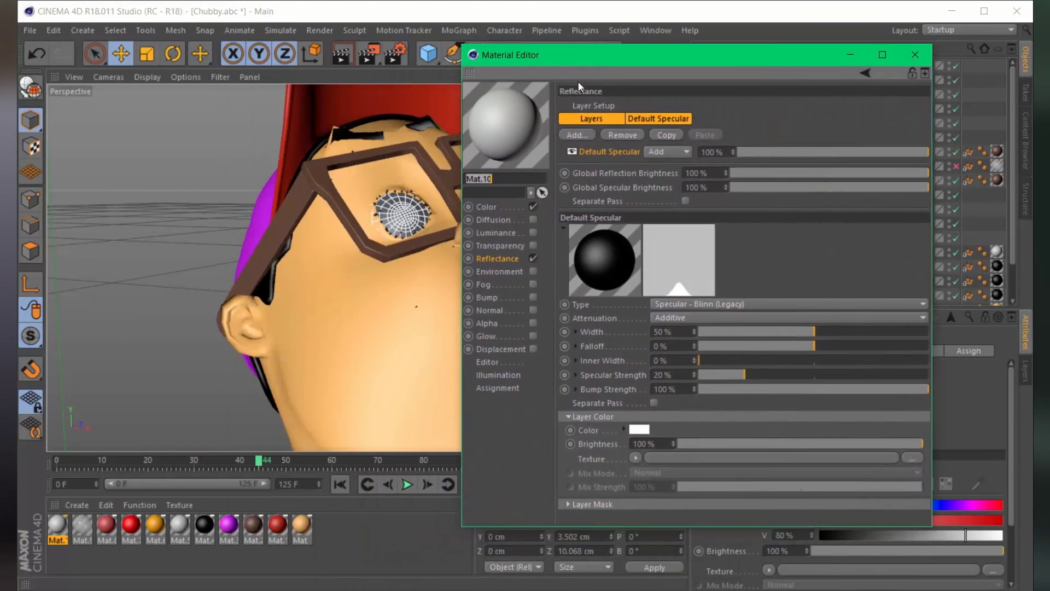
click(495, 208)
click(635, 207)
click(657, 361)
click(677, 207)
click(690, 228)
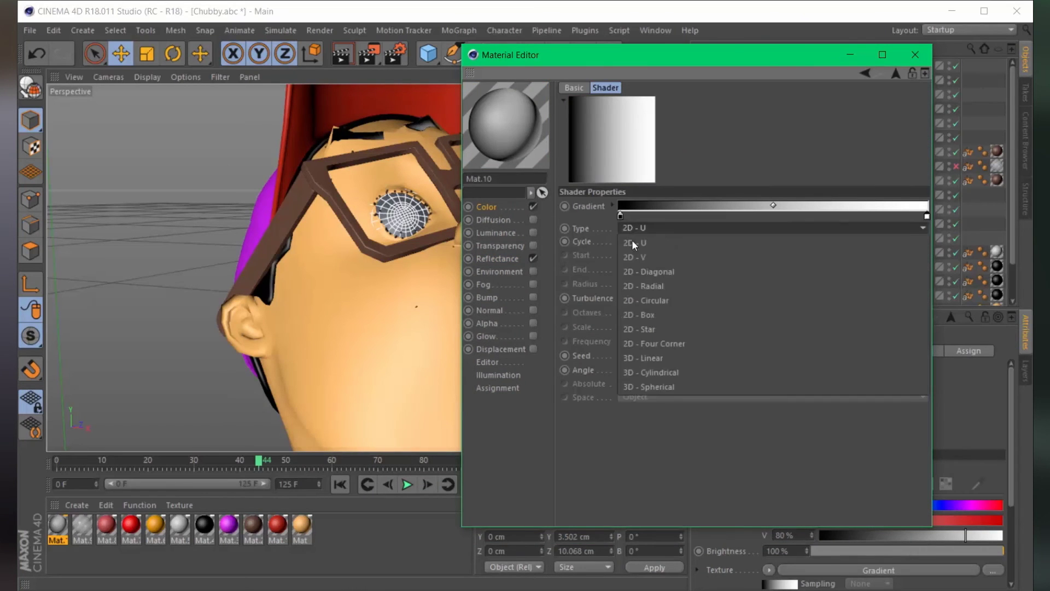
click(684, 284)
click(651, 228)
click(652, 284)
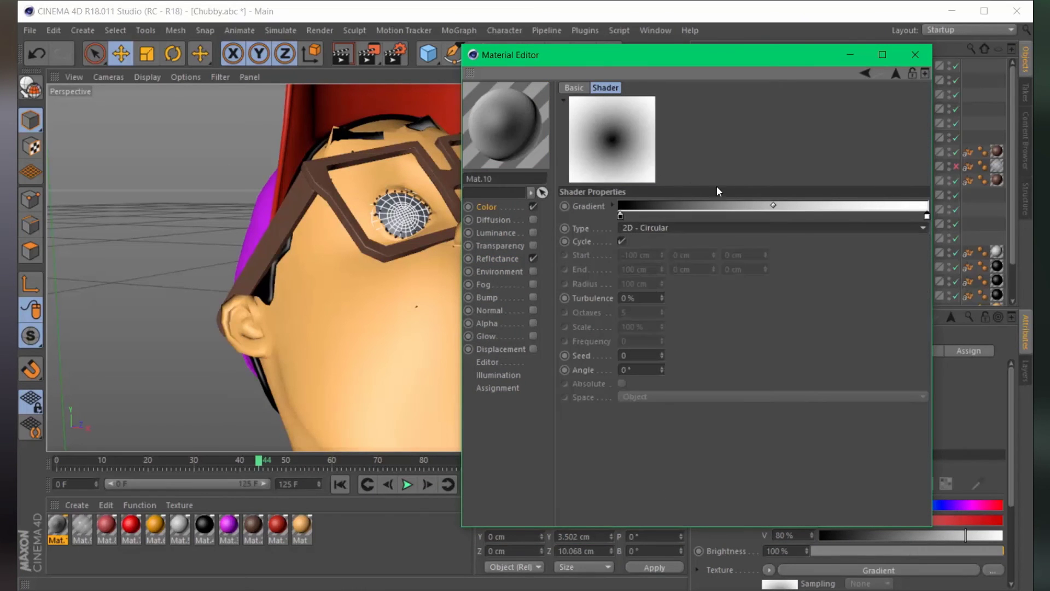
- Make the gradient's centre knot dark brown and move the white end inward
double_click(621, 216)
click(608, 246)
click(613, 231)
click(598, 269)
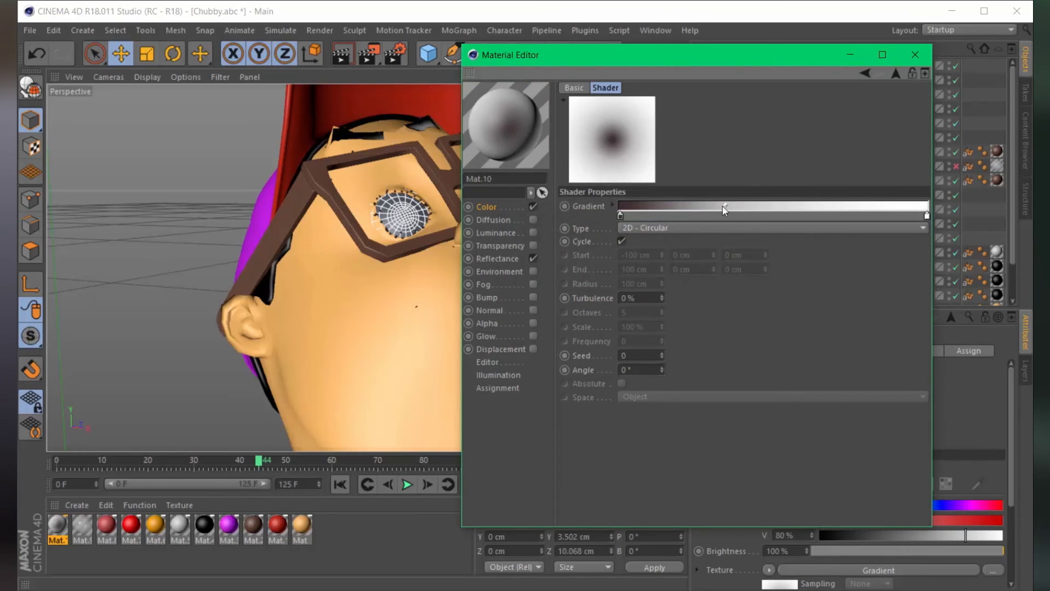
drag(925, 216, 881, 217)
click(916, 55)
- Apply Mat.10 to the right eye and the left eye
drag(58, 525, 403, 218)
scroll(393, 204, up, 4)
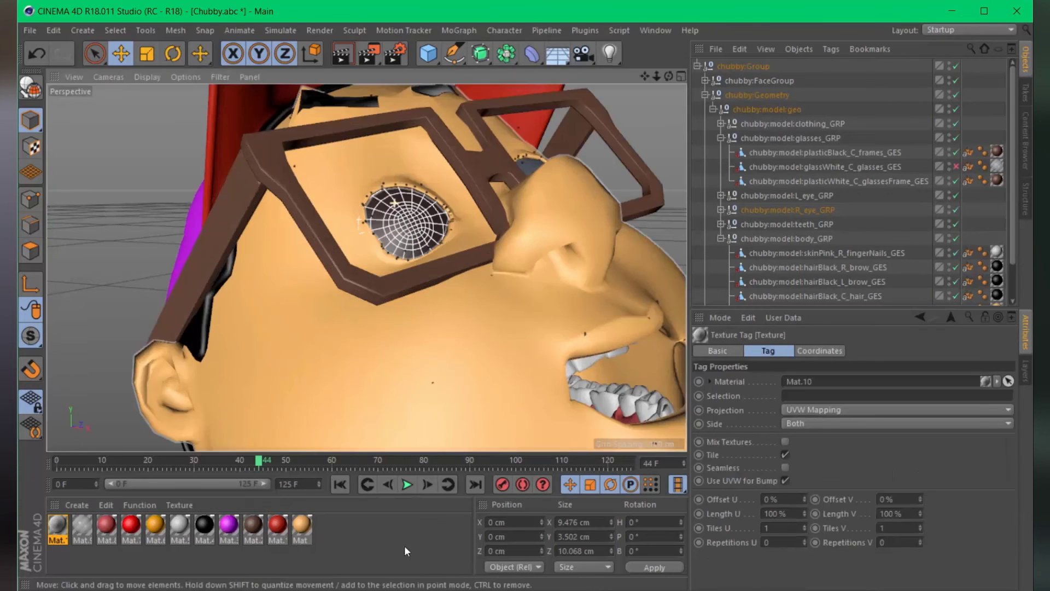
click(405, 547)
alt+drag(482, 240, 427, 306)
drag(58, 526, 472, 259)
scroll(478, 277, down, 5)
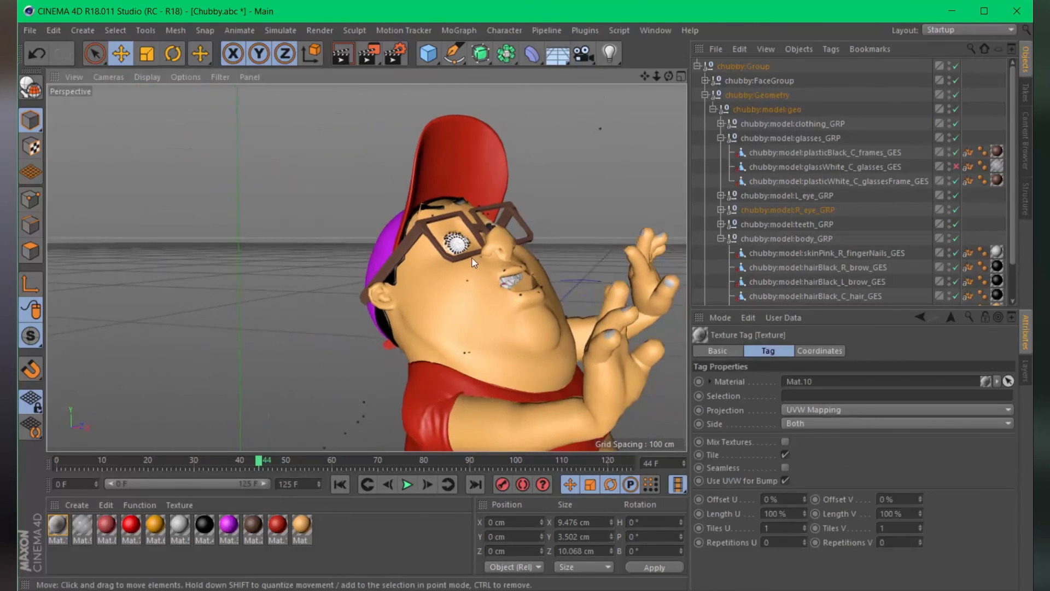
- Turn the lenses back on, collapse chubby:Group, and test-render the view
click(956, 167)
click(697, 67)
click(780, 214)
click(343, 54)
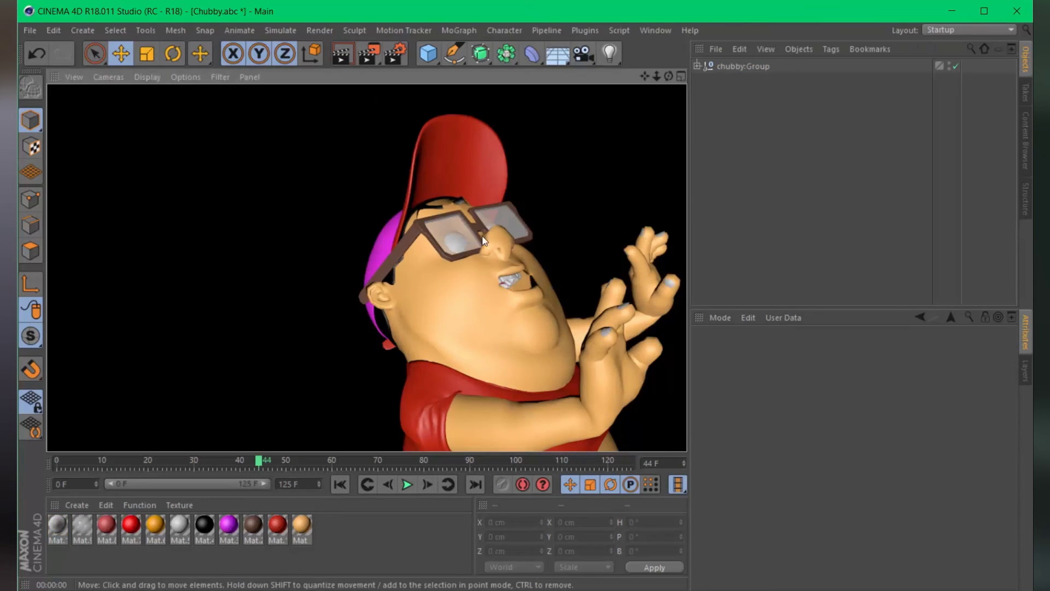
scroll(536, 278, down, 3)
click(342, 53)
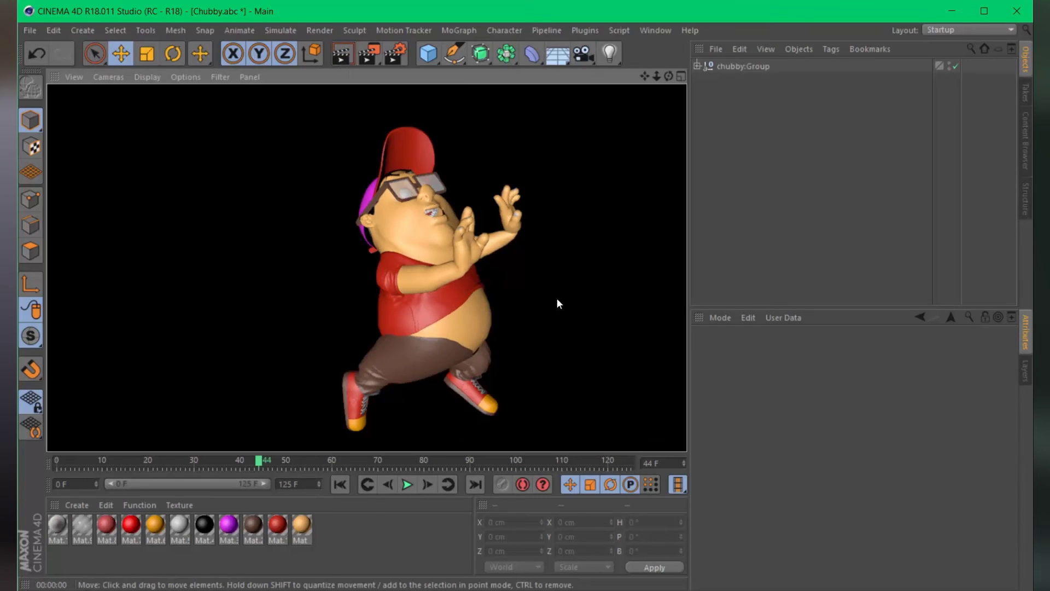
- Add a Subdivision Surface and place chubby:Group inside it
alt+drag(556, 299, 701, 110)
scroll(437, 265, up, 3)
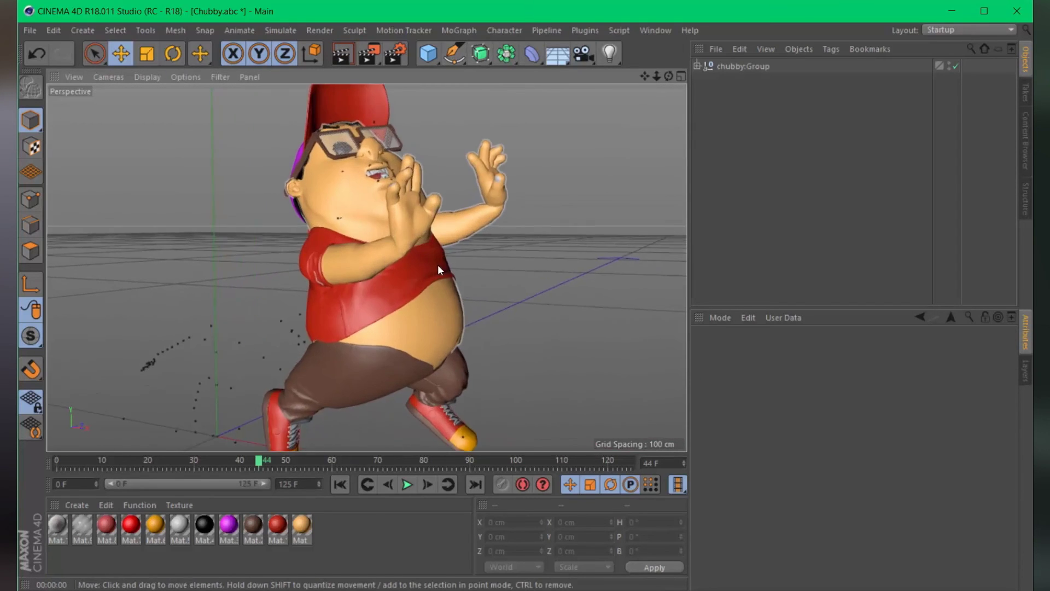
scroll(438, 264, down, 2)
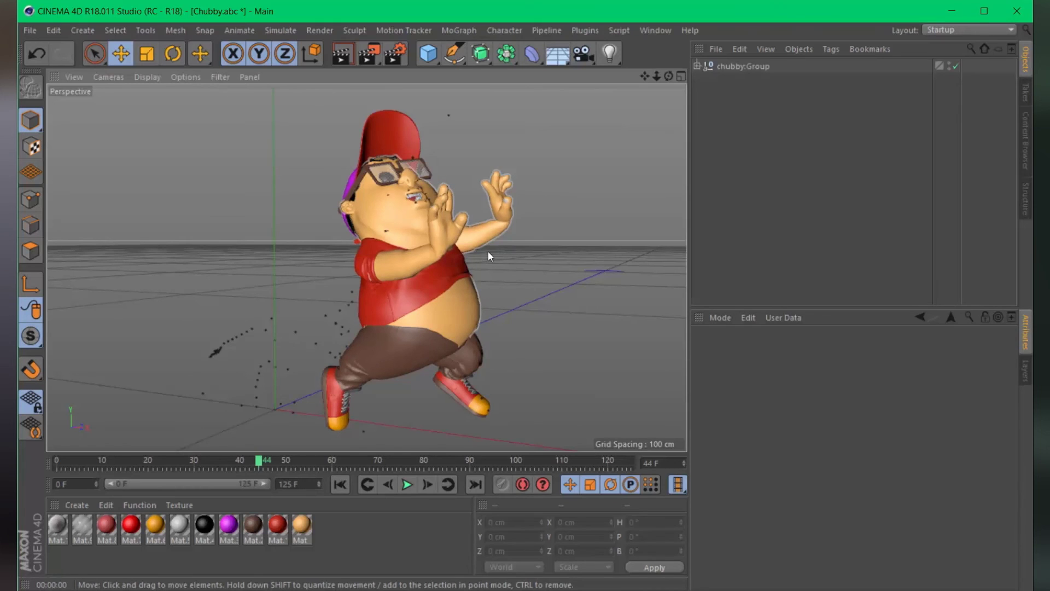
alt+middle_drag(479, 237, 439, 242)
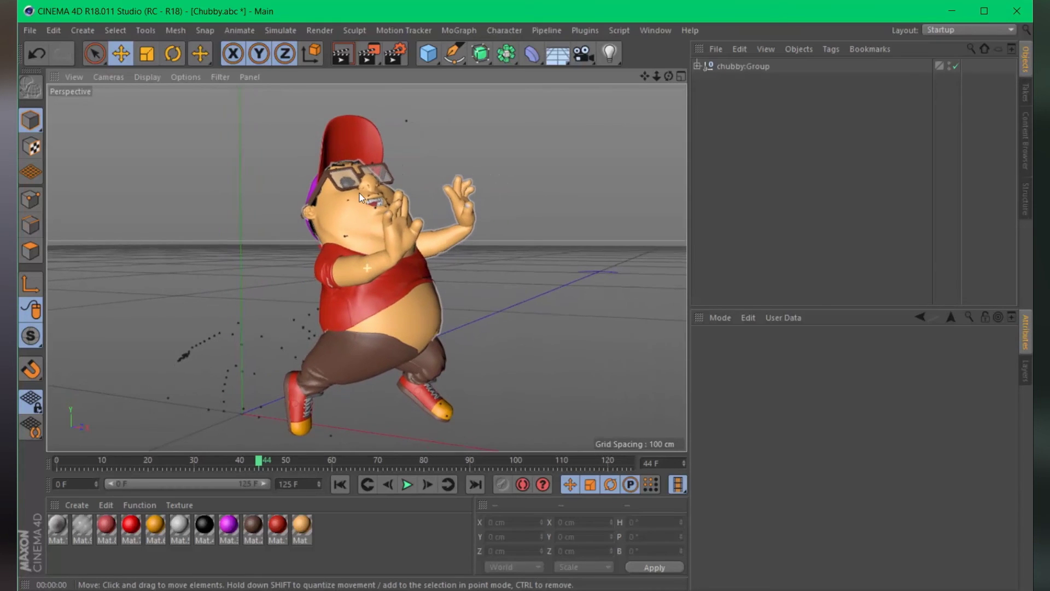
click(480, 53)
drag(745, 80, 746, 70)
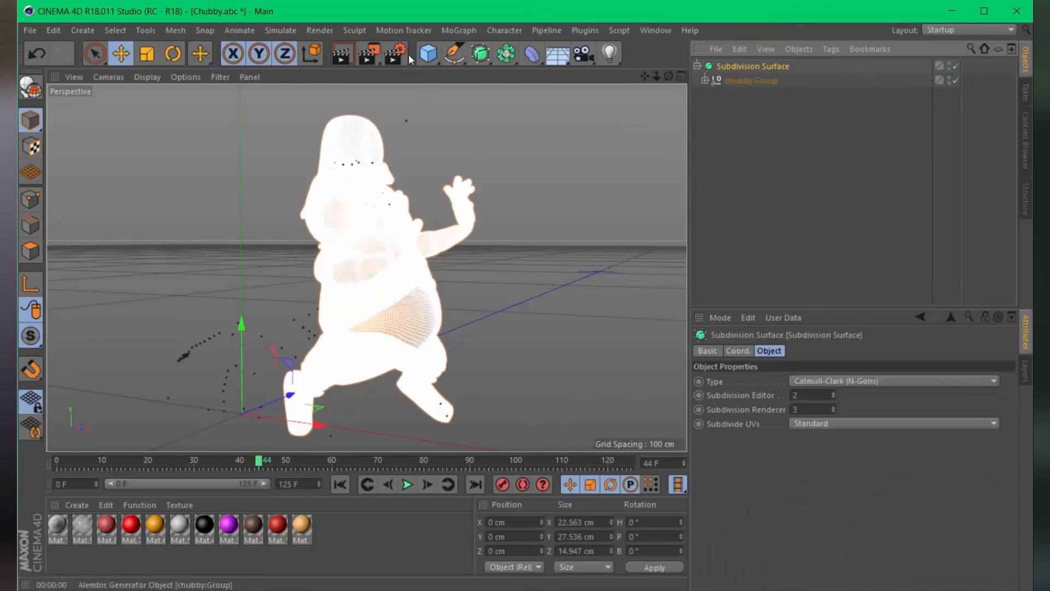
- Frame the whole smoothed character in the Perspective view and render it
click(341, 54)
click(745, 169)
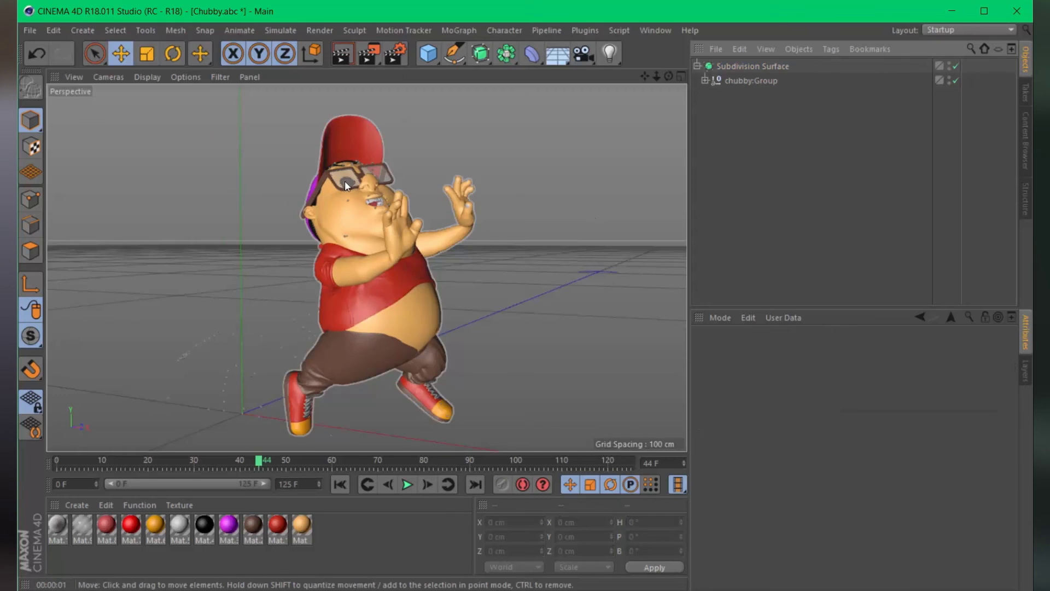
scroll(345, 183, up, 6)
alt+drag(408, 281, 527, 282)
scroll(537, 290, down, 6)
alt+middle_drag(528, 283, 414, 256)
scroll(415, 256, up, 2)
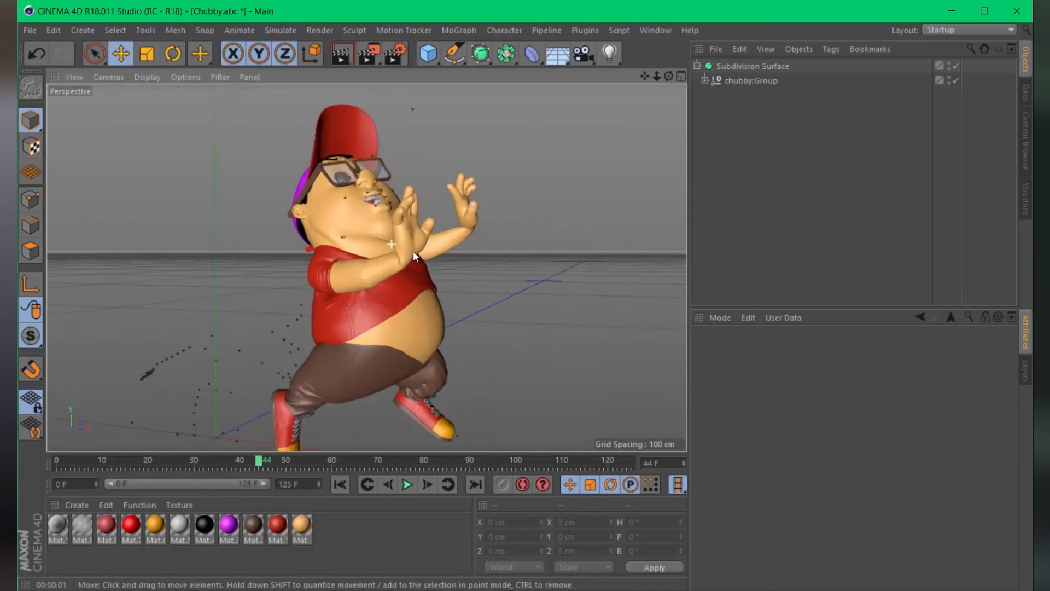
alt+drag(413, 252, 399, 236)
scroll(399, 235, up, 1)
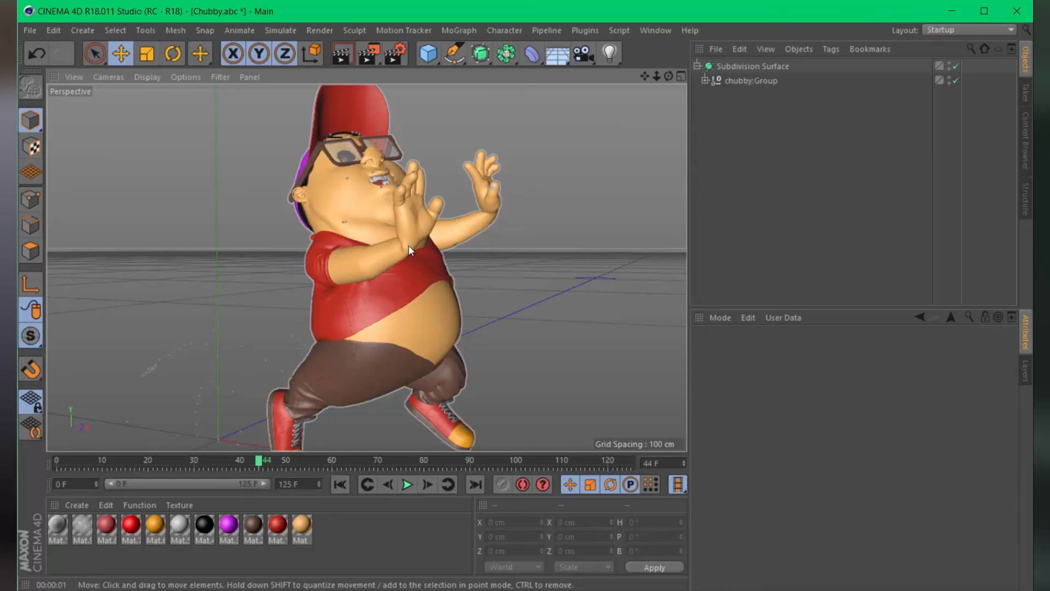
scroll(476, 261, down, 1)
alt+middle_drag(467, 265, 450, 264)
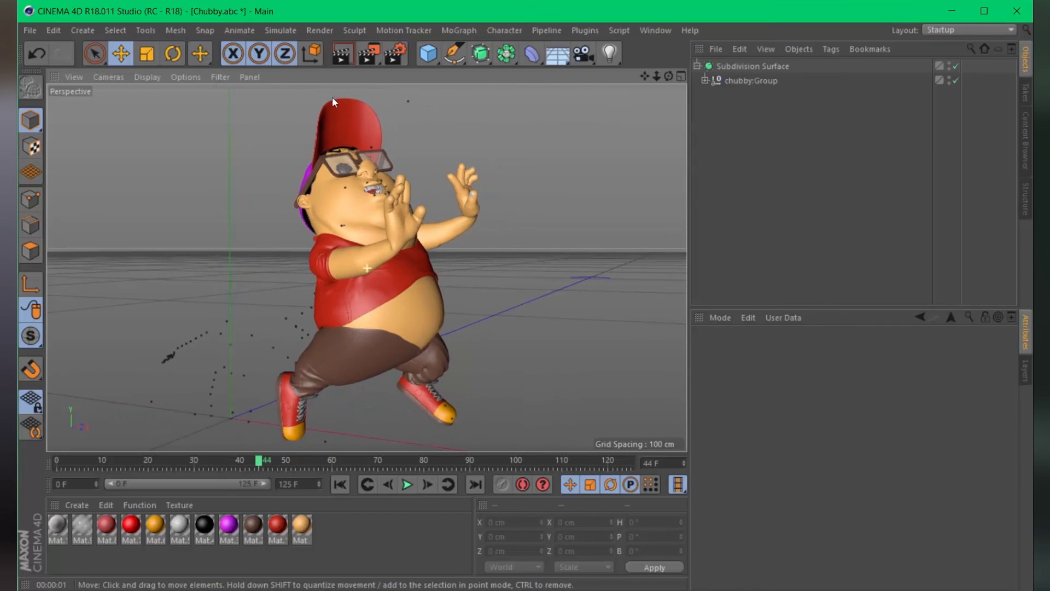
click(342, 53)
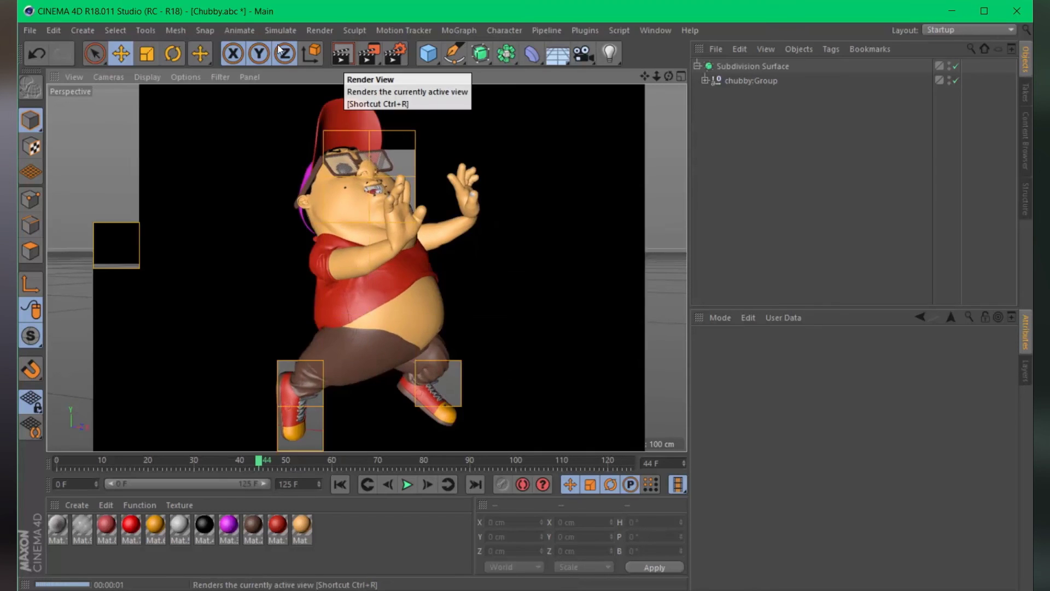